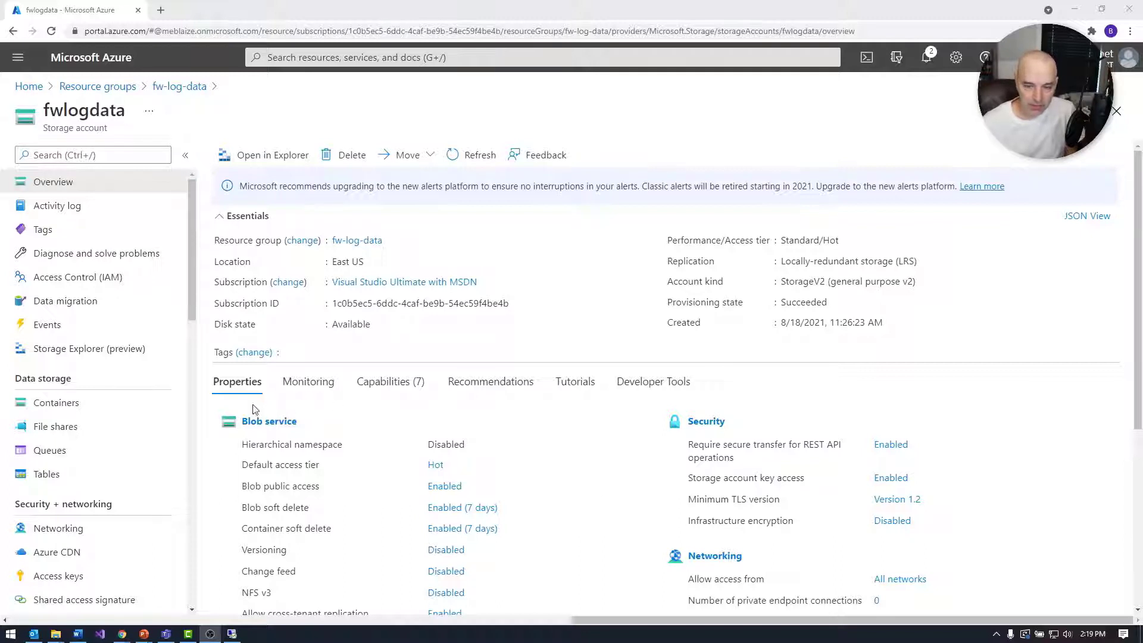
- Open the fwlogs container of the fwlogdata storage account and look through its 2021/08 folder
left_click(68, 403)
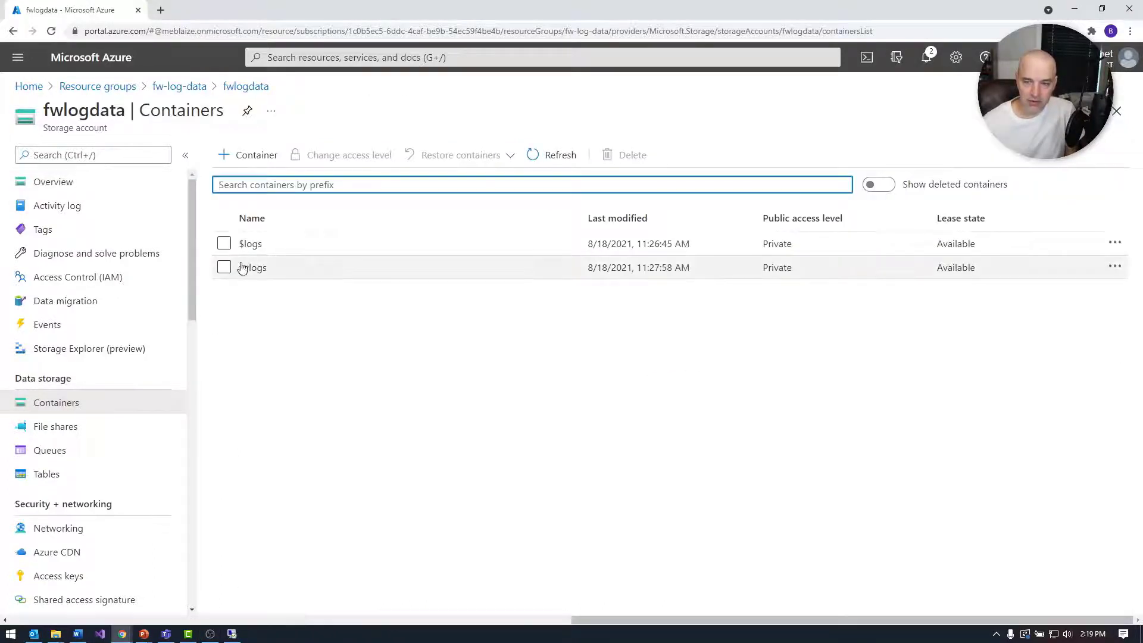
left_click(254, 268)
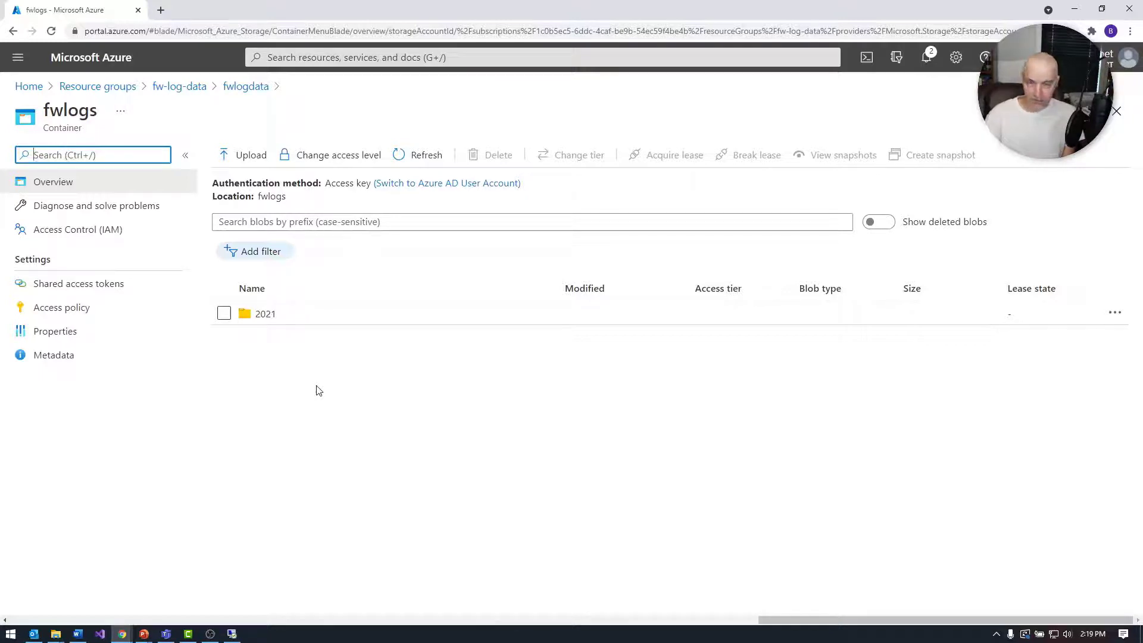
left_click(265, 316)
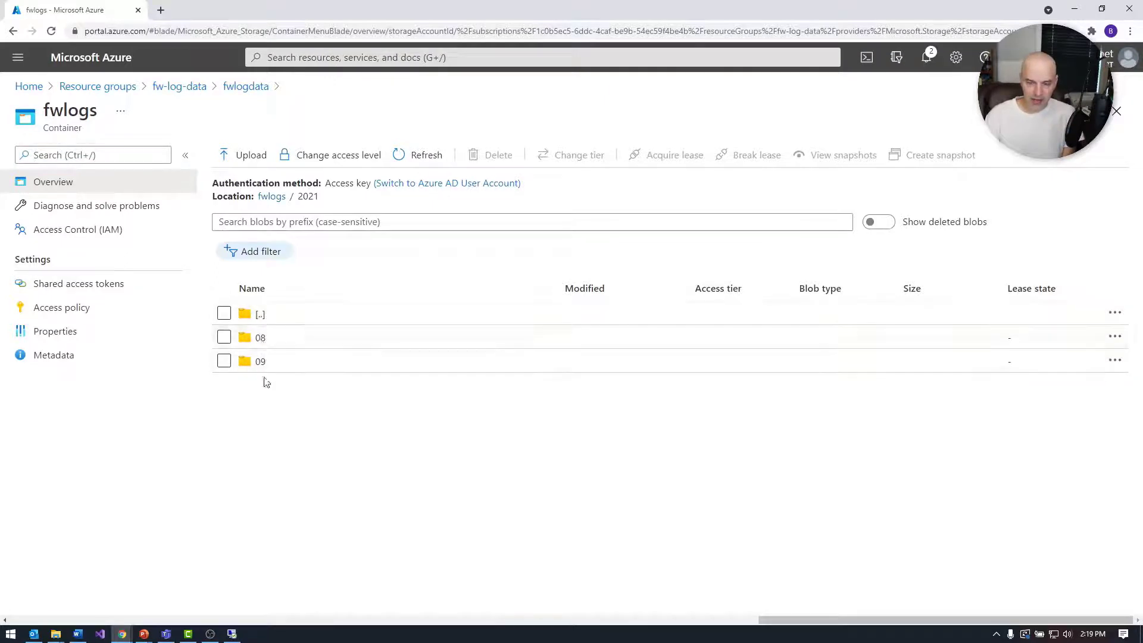
left_click(260, 361)
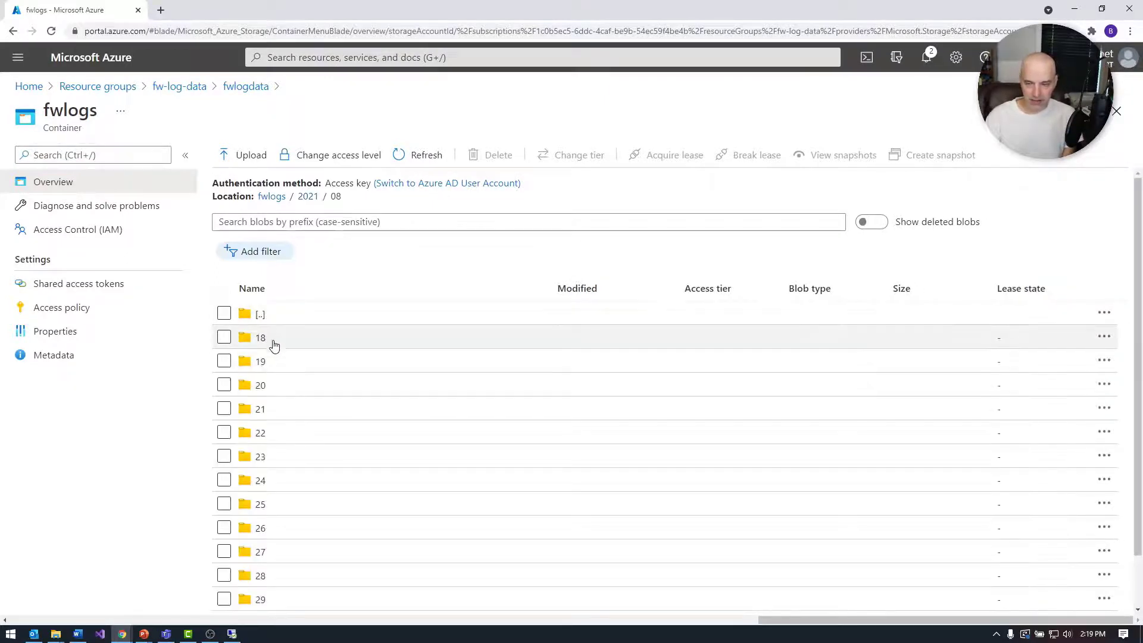
scroll(290, 423, "down", 1)
scroll(290, 424, "up", 1)
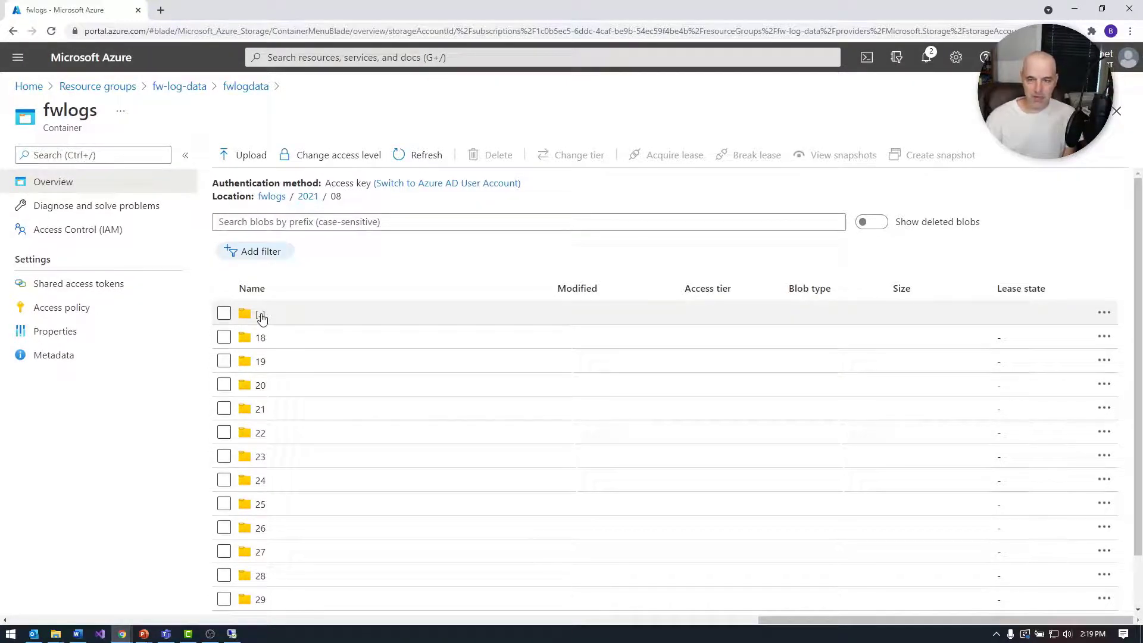
- Return to the 2021 folder and browse the log folders down to 09/02
left_click(261, 314)
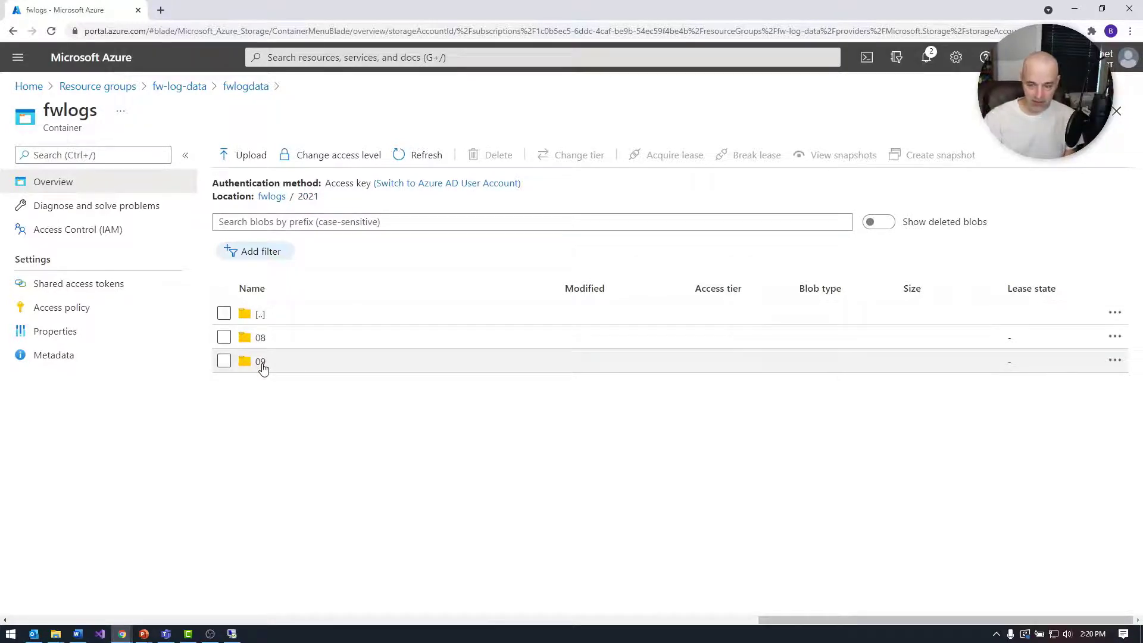
left_click(264, 368)
scroll(282, 485, "down", 2)
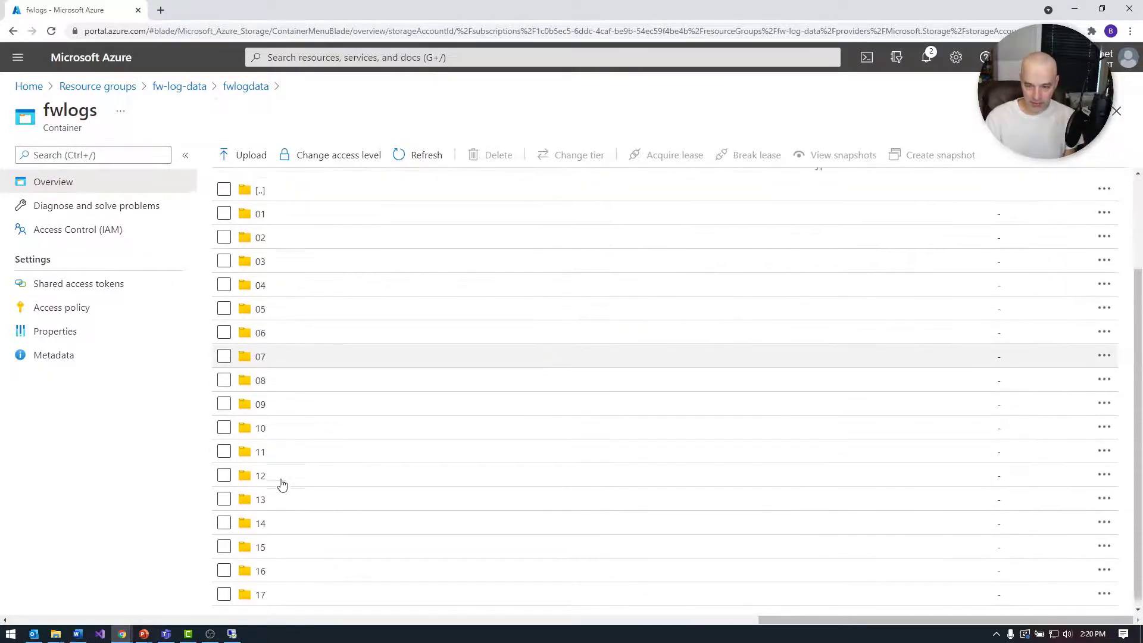
scroll(273, 400, "up", 2)
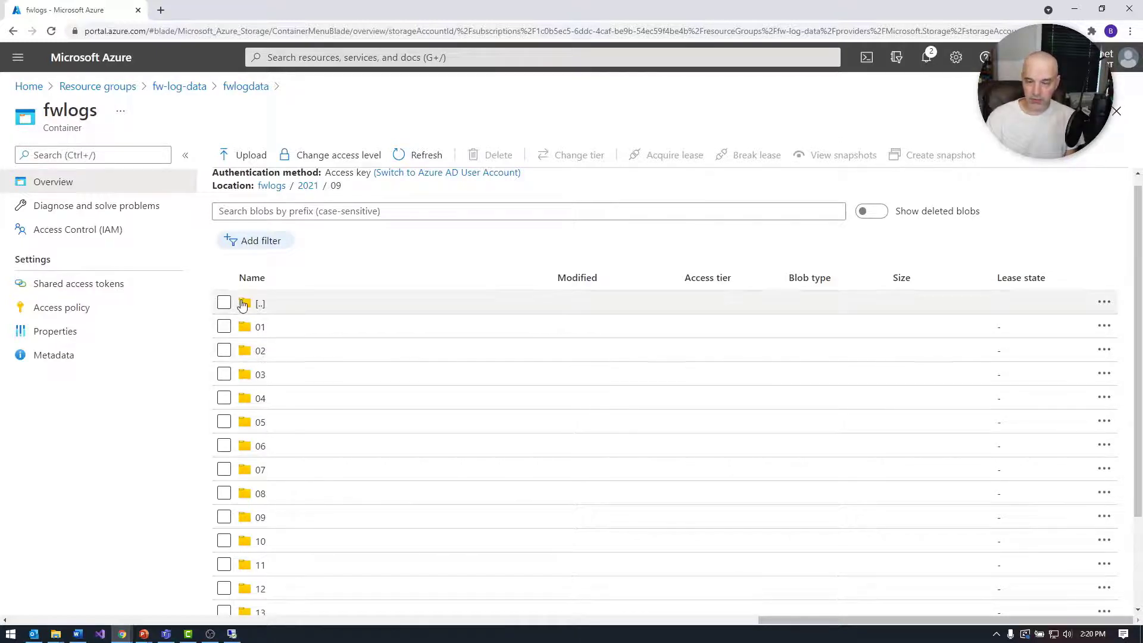
scroll(273, 324, "up", 1)
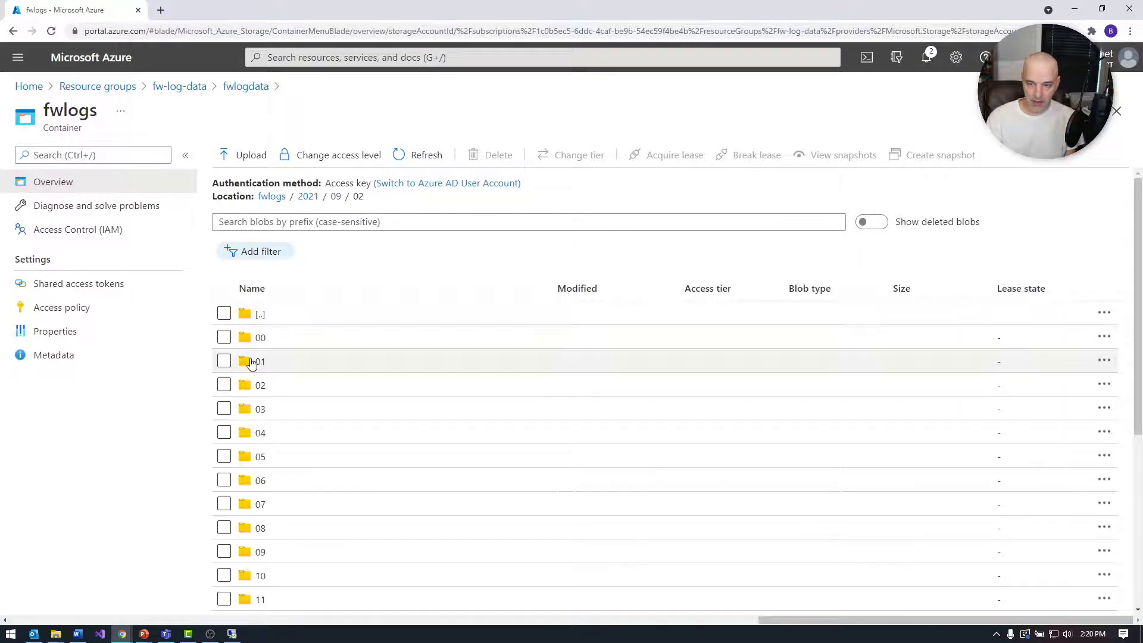
scroll(247, 372, "down", 3)
scroll(232, 605, "down", 1)
scroll(273, 548, "up", 5)
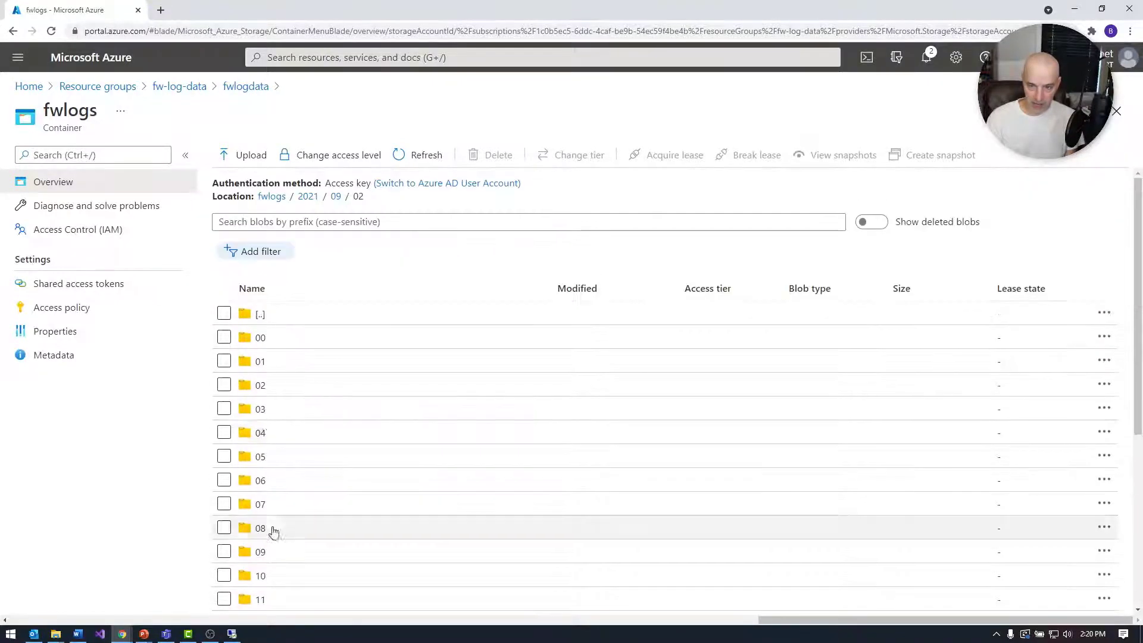
- Open the 03/09 subfolder and display the properties of its log.json blob
left_click(247, 411)
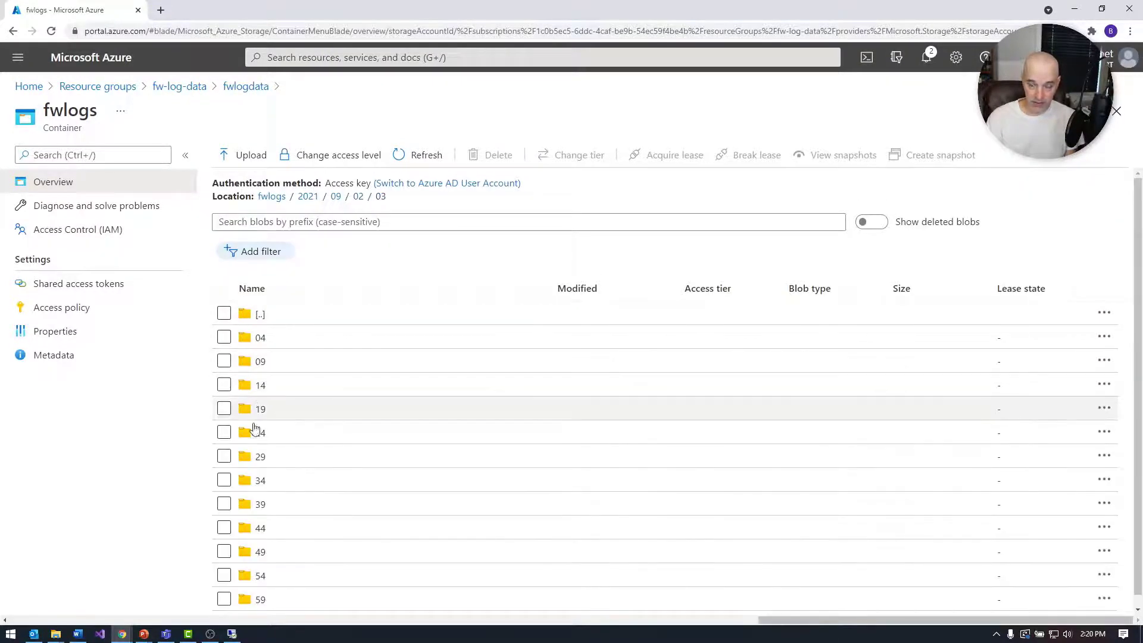
scroll(256, 416, "down", 1)
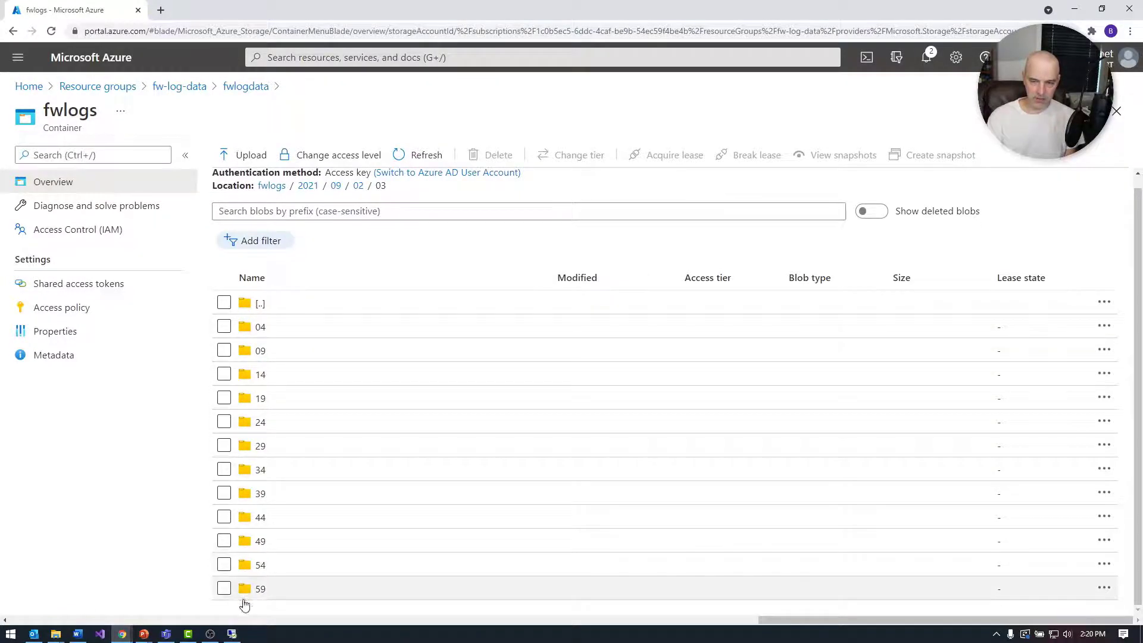
left_click(250, 350)
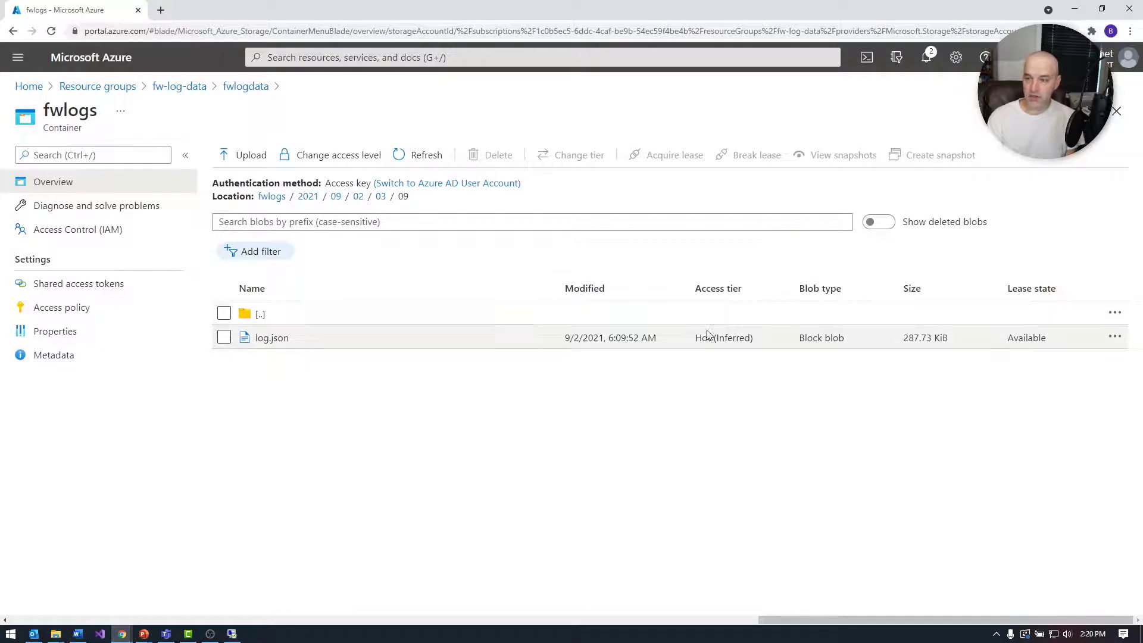
left_click(271, 337)
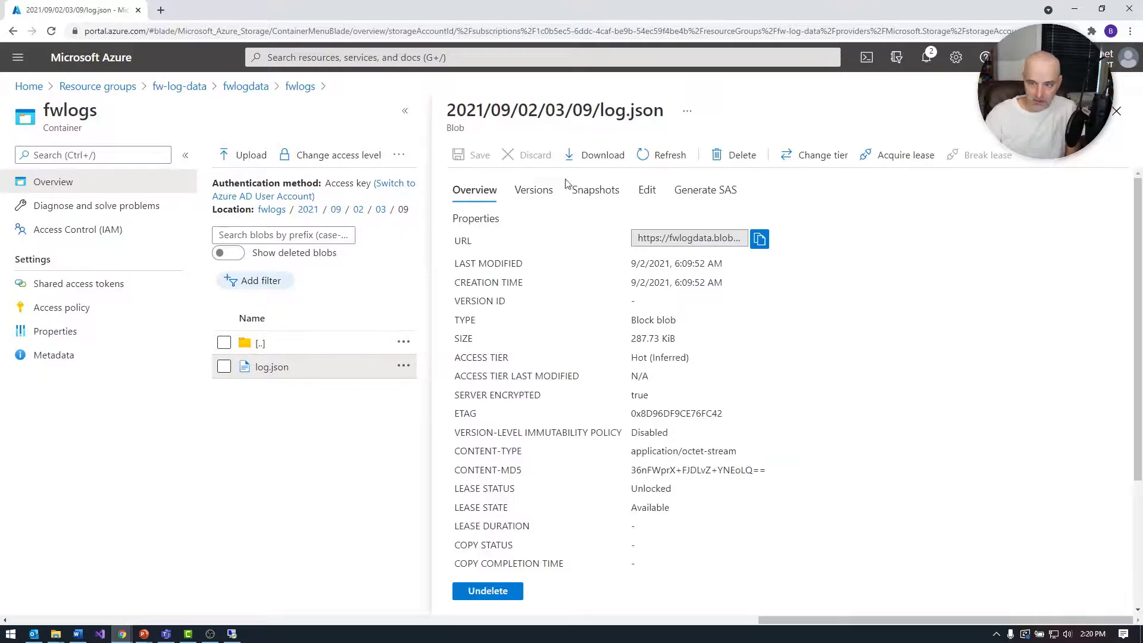
- Download log.json and examine its raw entries in a maximized Notepad window, closing it when done
left_click(598, 156)
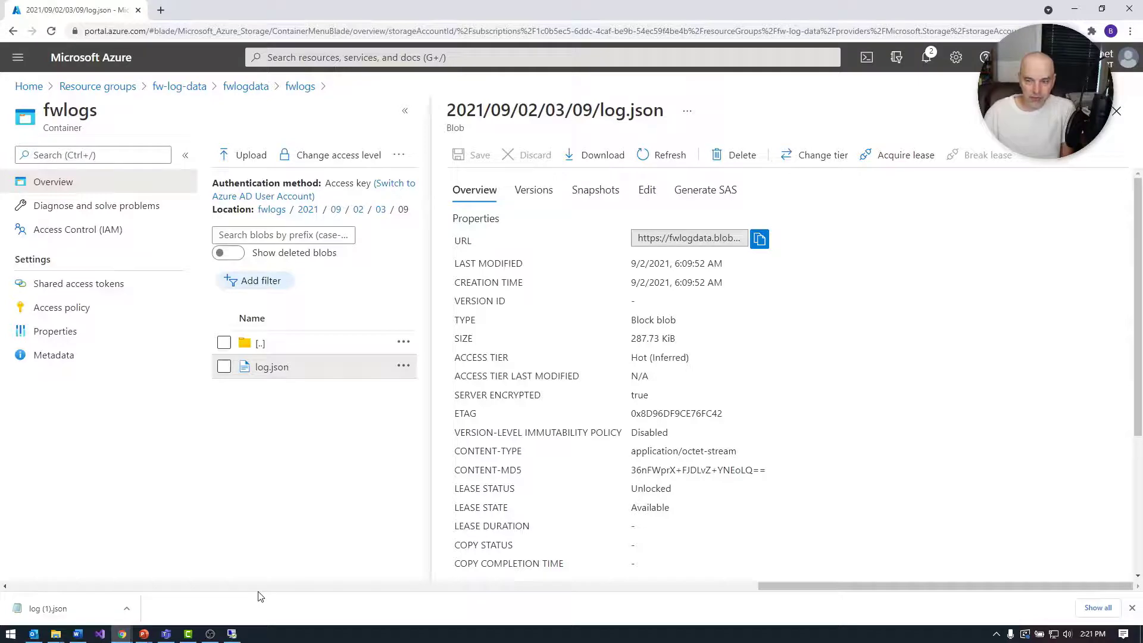
left_click(76, 607)
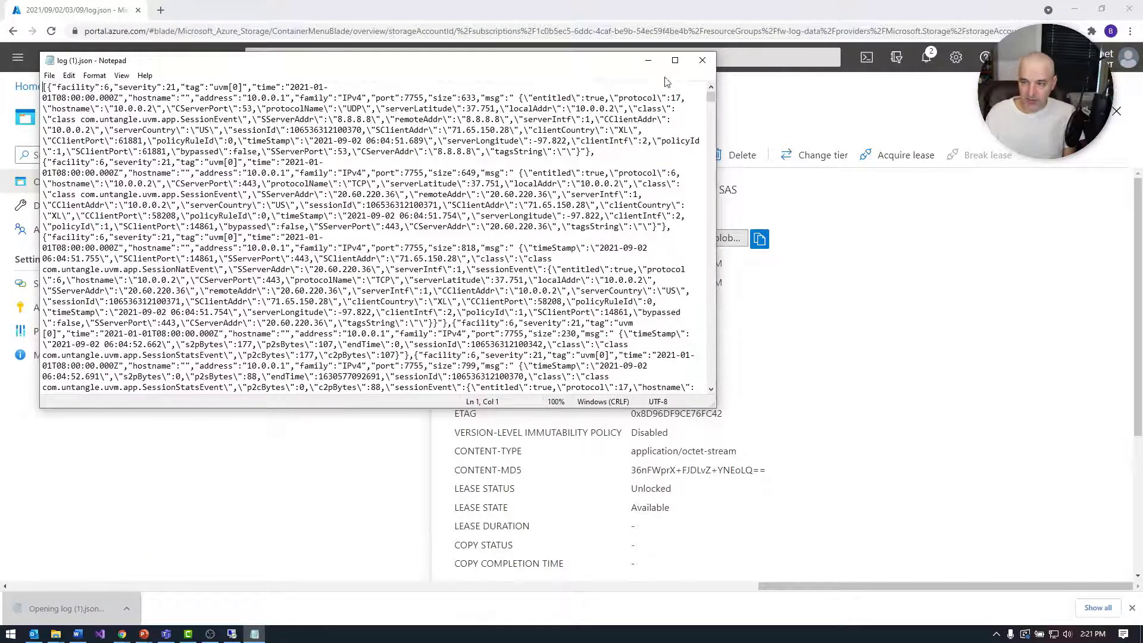
left_click(673, 60)
scroll(1126, 66, "down", 10)
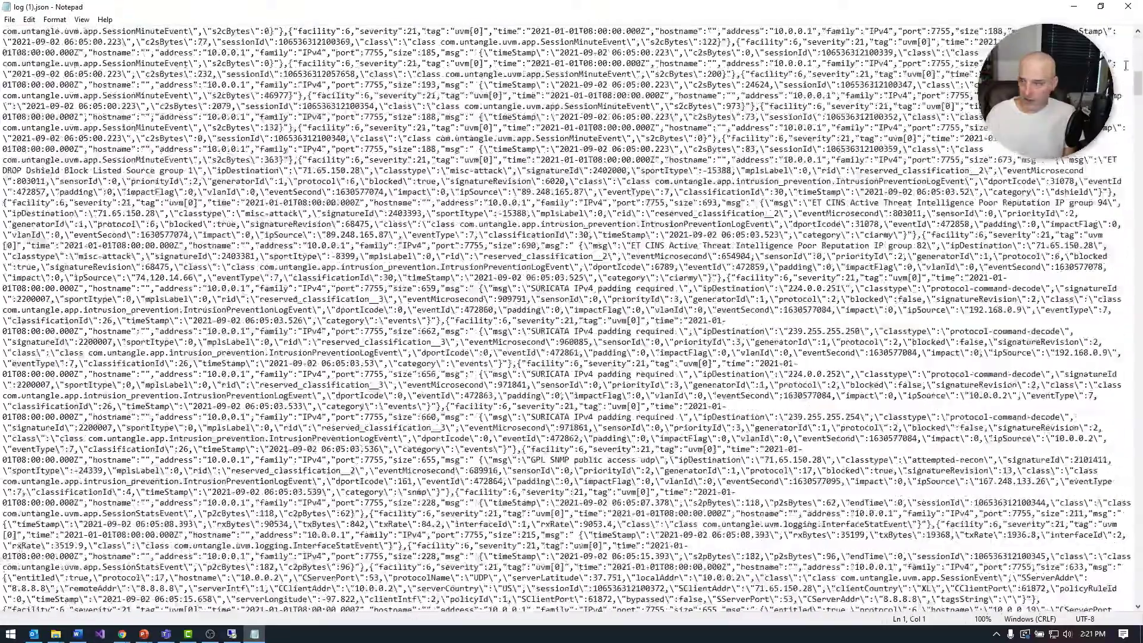
left_click_drag(1136, 82, 1134, 24)
left_click(1128, 6)
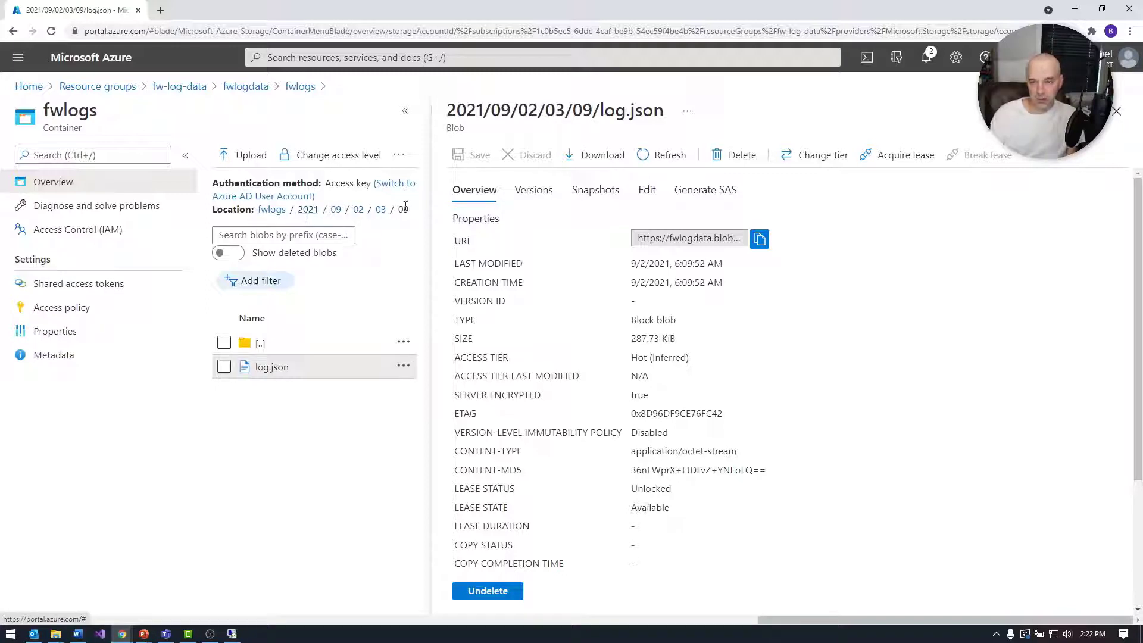
- Highlight the log file's full location path, from fwlogs down to the 09 folder
left_click_drag(423, 212, 258, 213)
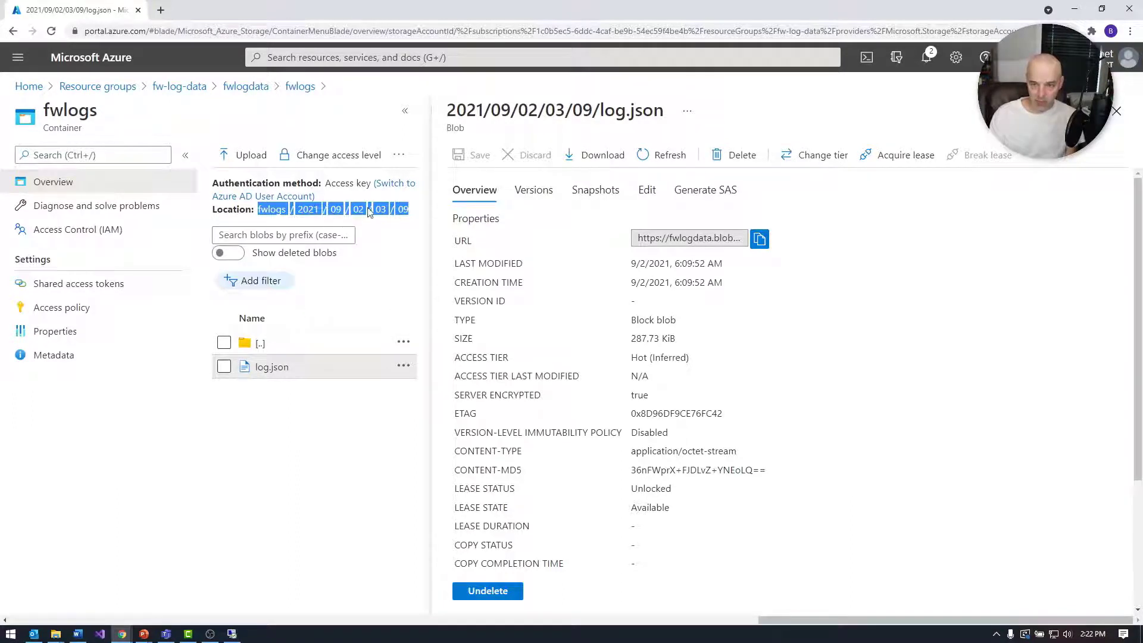
left_click(392, 250)
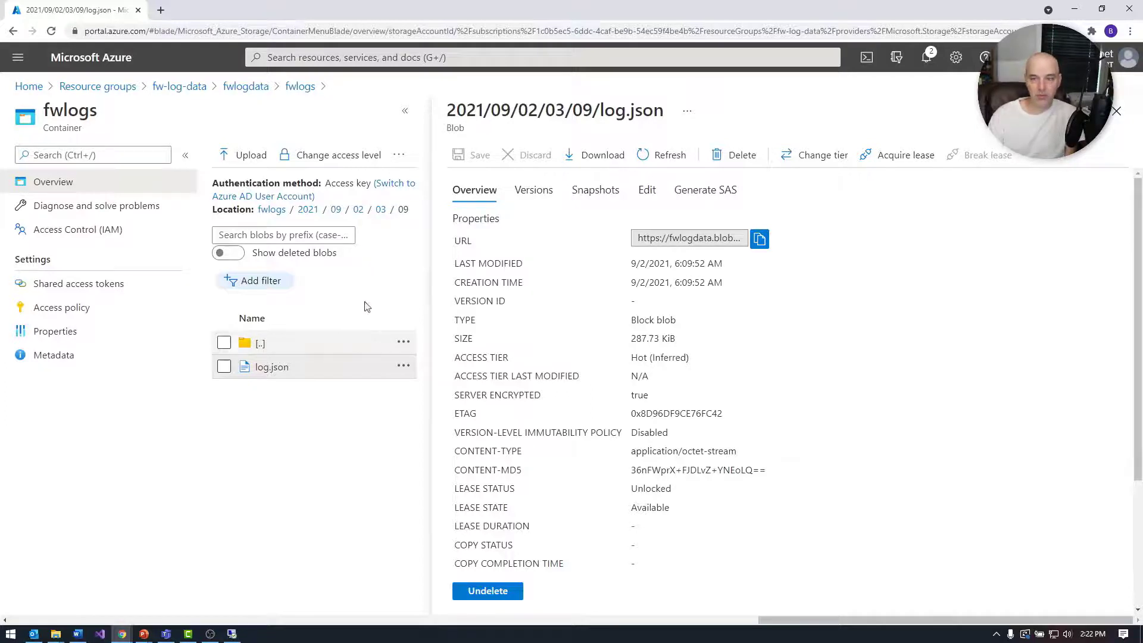
- Go back to the fw-log-data resource group and open the fwlogdatadl storage account
left_click(244, 90)
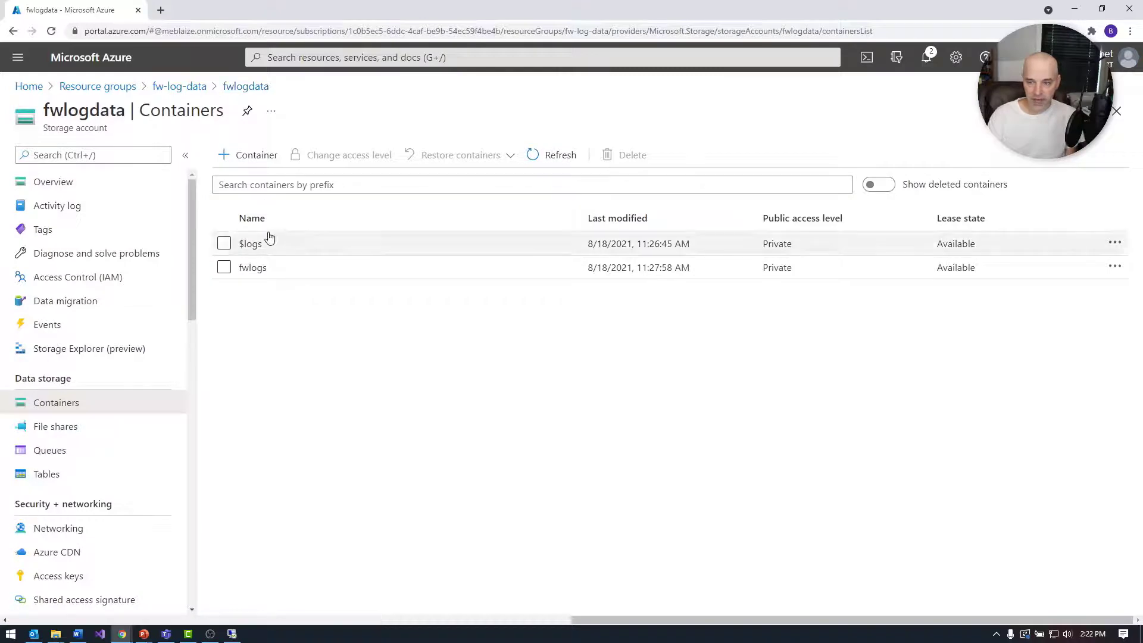
left_click(185, 86)
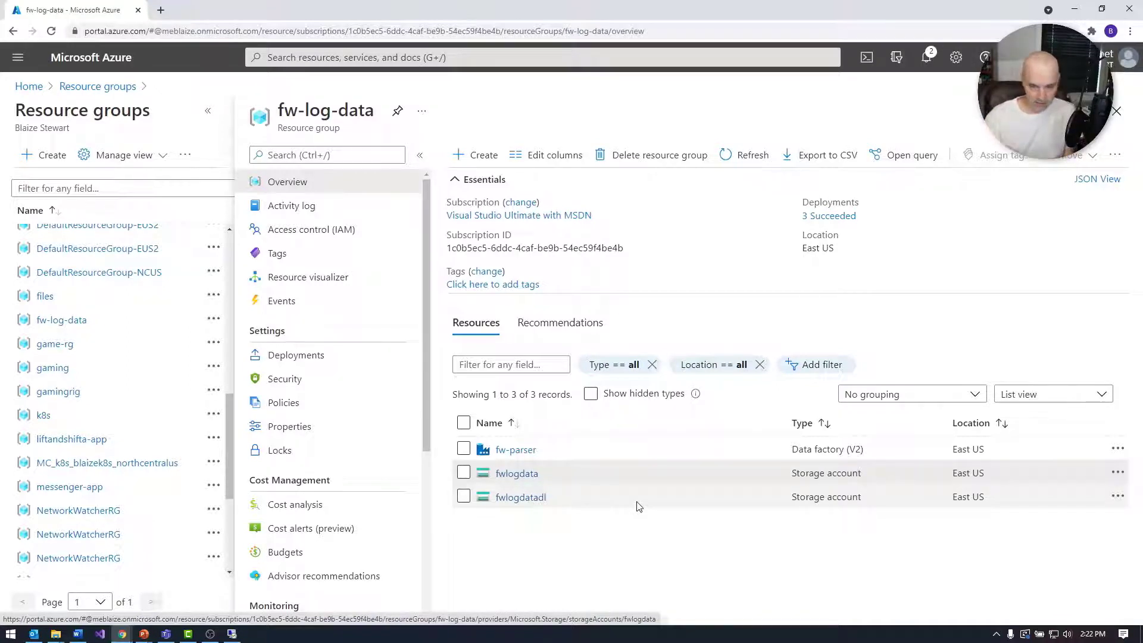
left_click(518, 503)
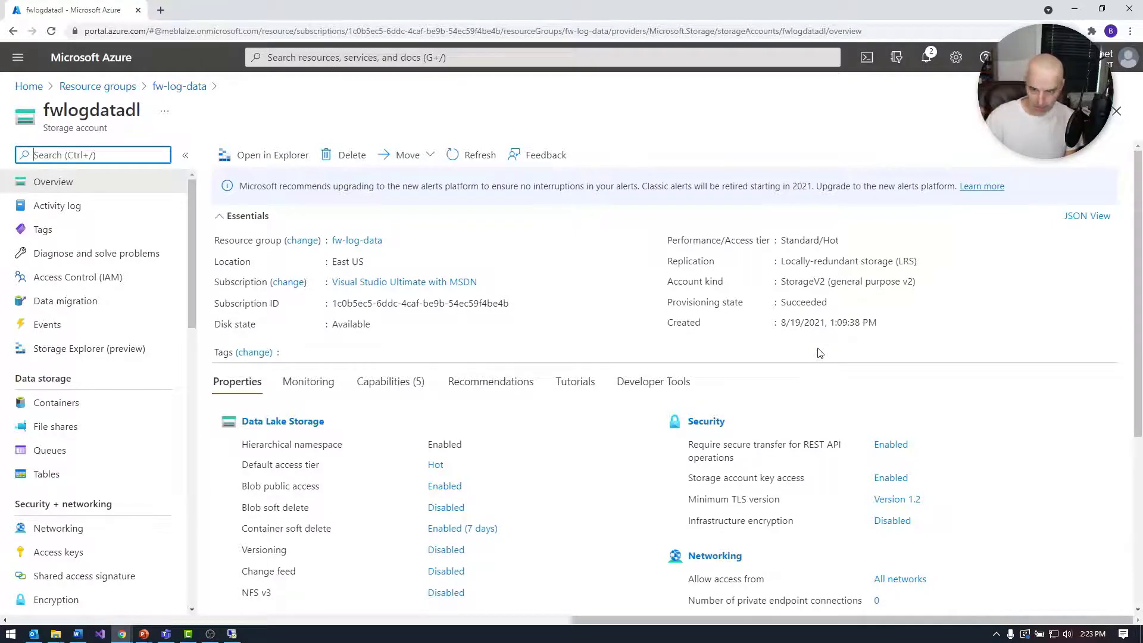
- Highlight the Hierarchical namespace property under Data Lake Storage and open the account's fwlogs container
scroll(818, 353, "down", 2)
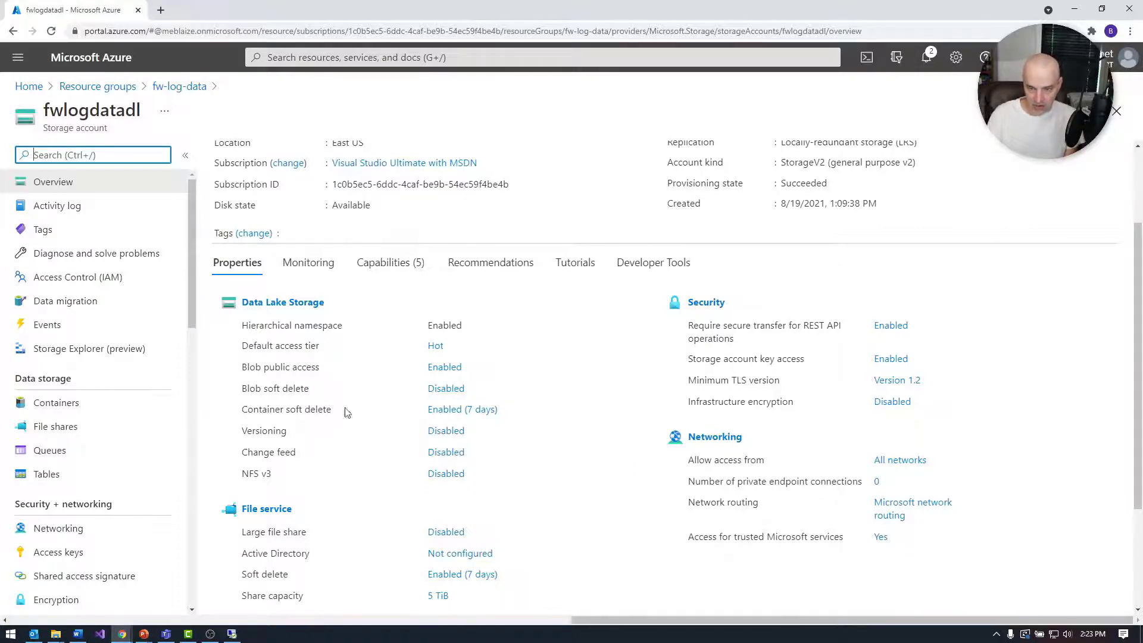
left_click_drag(234, 333, 482, 336)
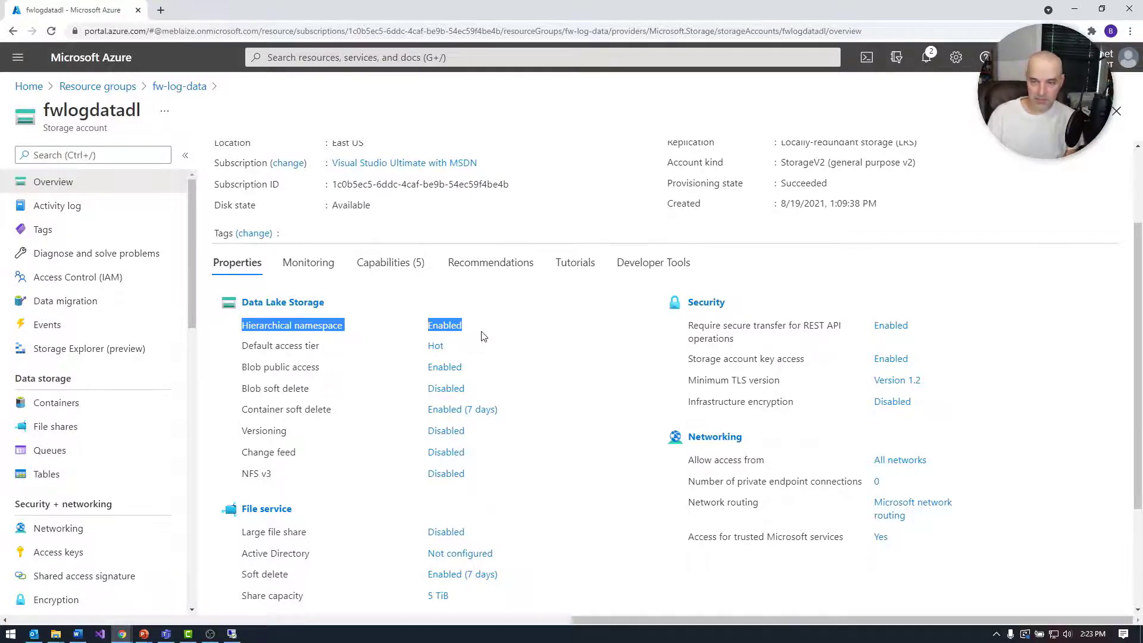
left_click(509, 332)
left_click_drag(473, 329, 236, 329)
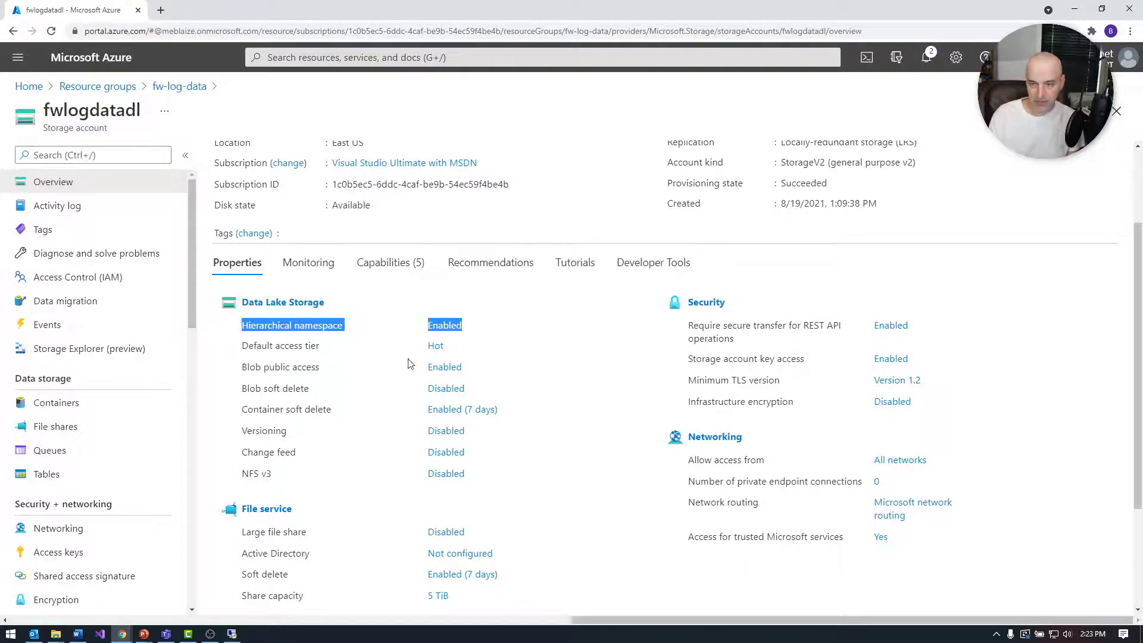
left_click(87, 400)
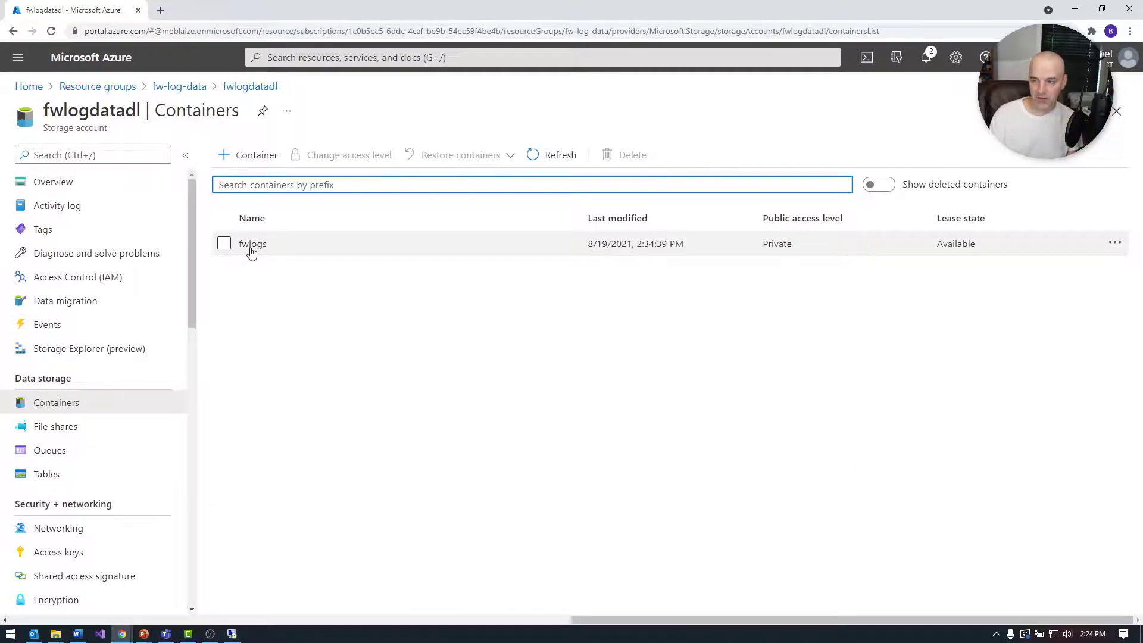
left_click(253, 245)
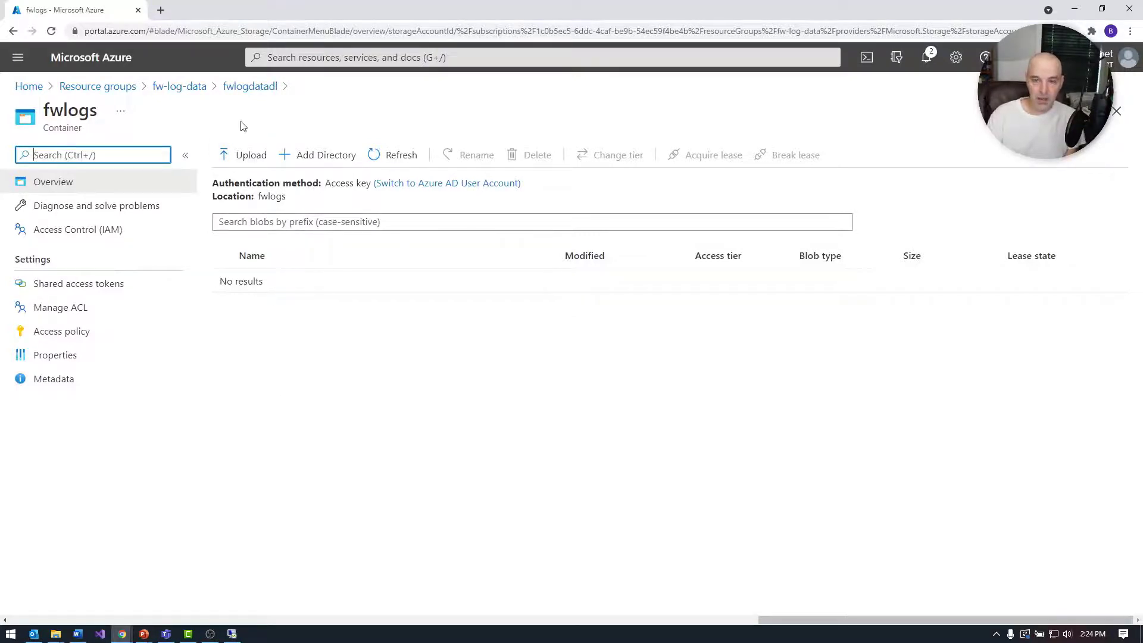
- Open the fw-parser data factory from the fw-log-data resource group and launch its Azure Data Factory Studio
left_click(182, 87)
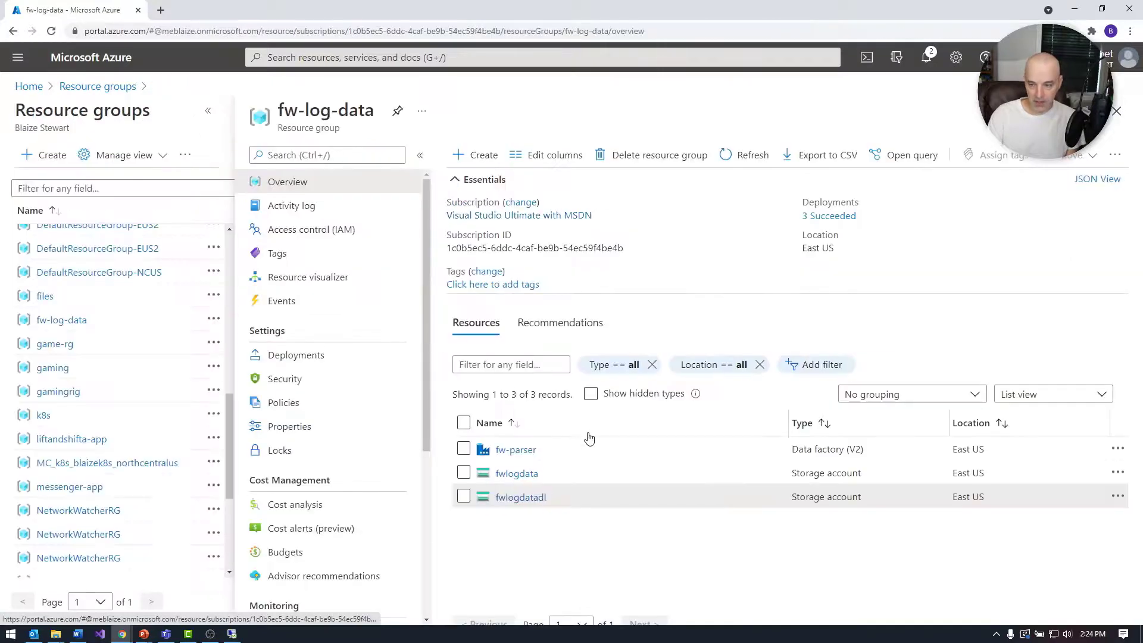
left_click(519, 450)
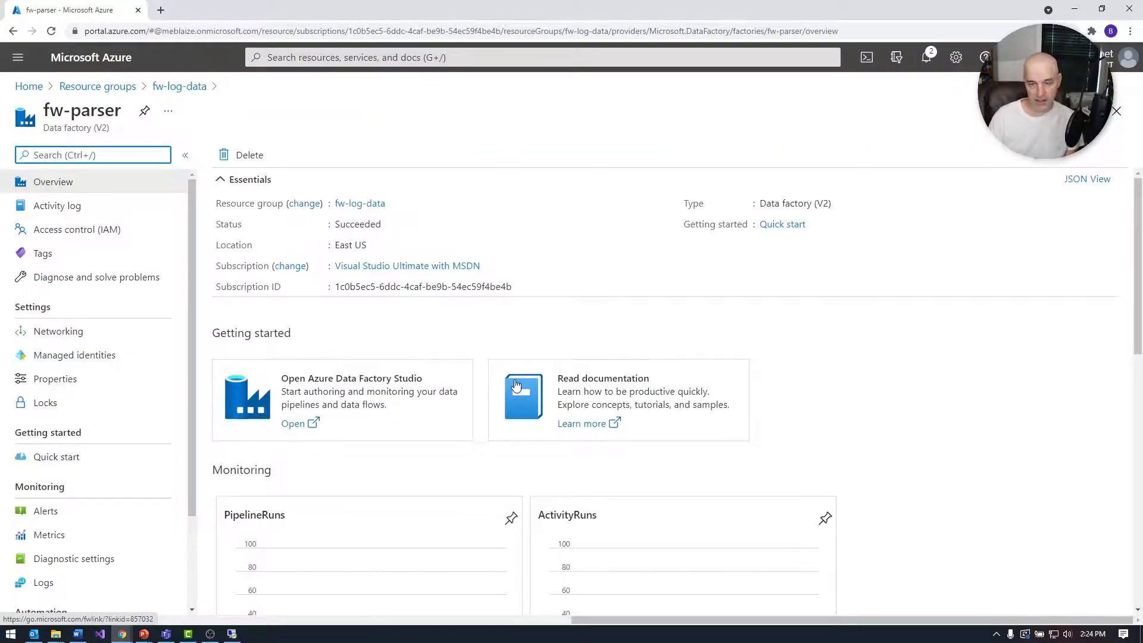
left_click(333, 391)
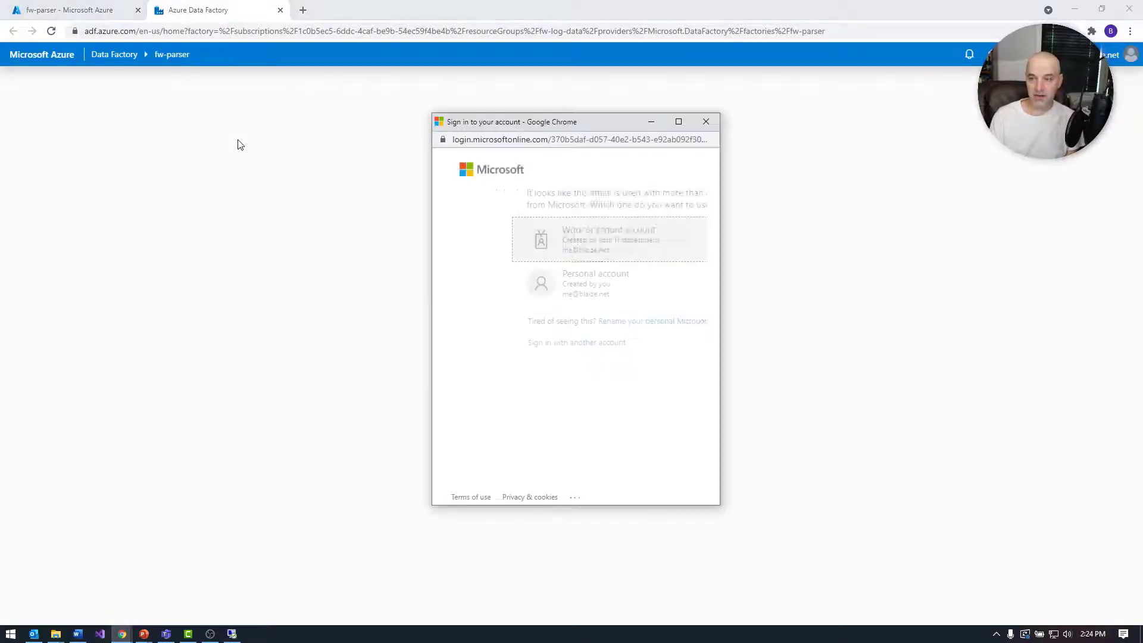
- Sign in to Azure Data Factory Studio with the personal Microsoft account, entering the account password
left_click(566, 248)
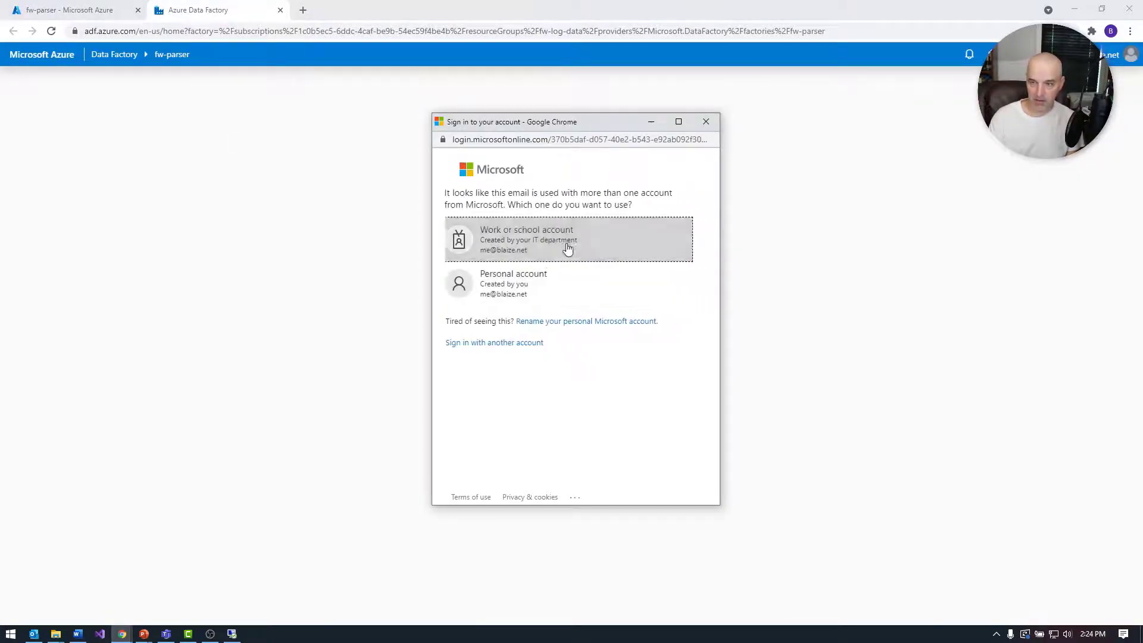
left_click(707, 122)
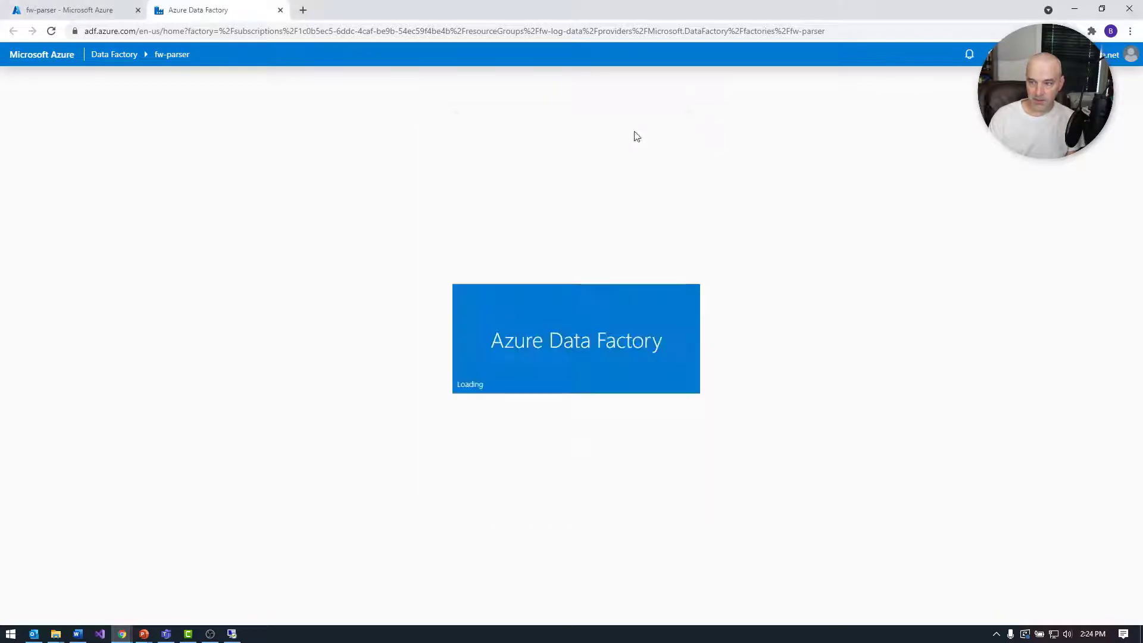
left_click(546, 296)
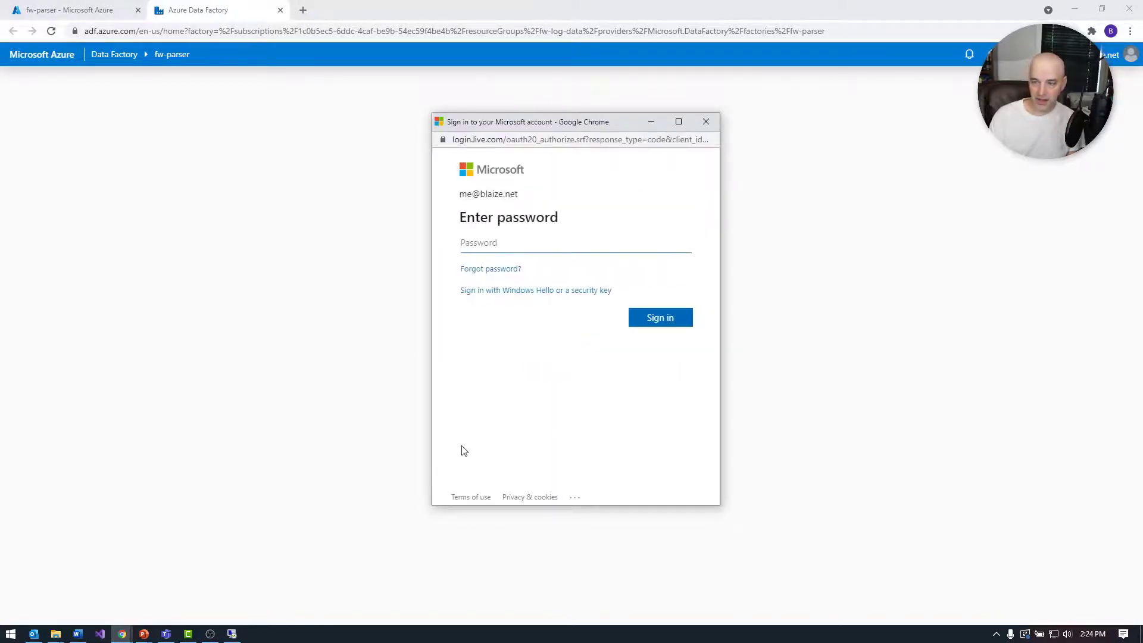
type("•••••••••")
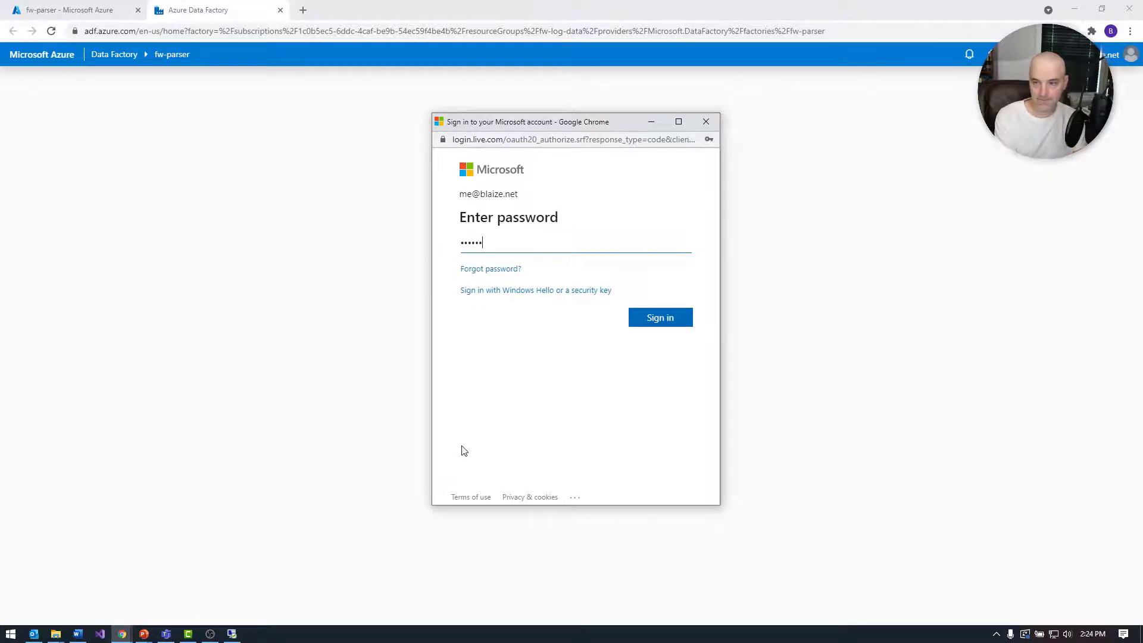
key("Return")
left_click(669, 295)
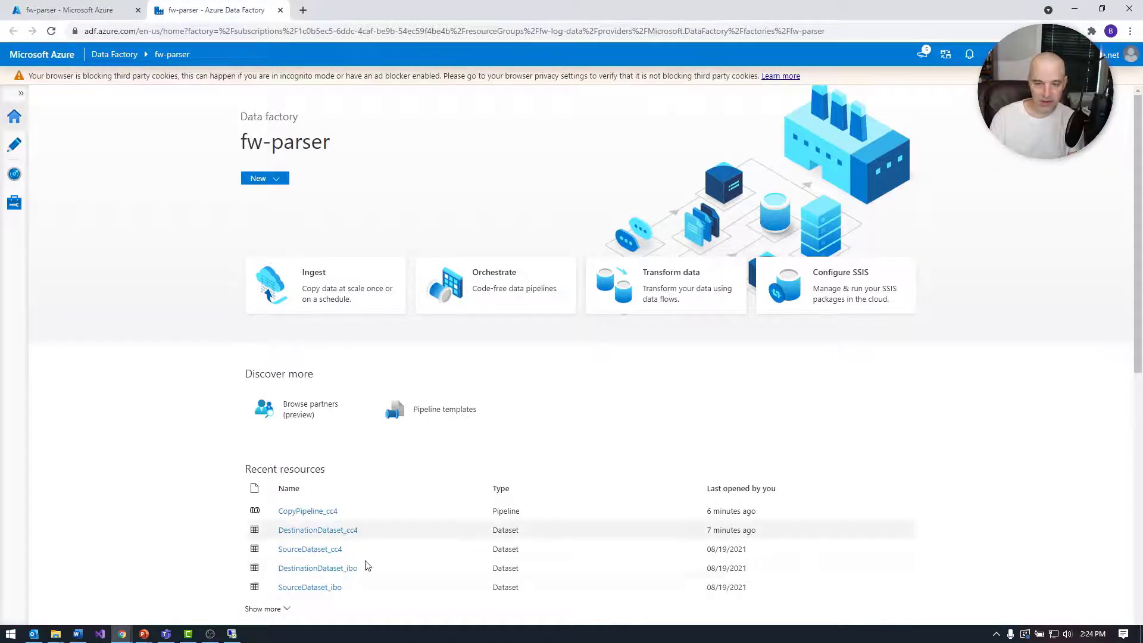
- Open the CopyPipeline_cc4 pipeline in the authoring view and examine its Copy_cc4 copy data activity
left_click(16, 147)
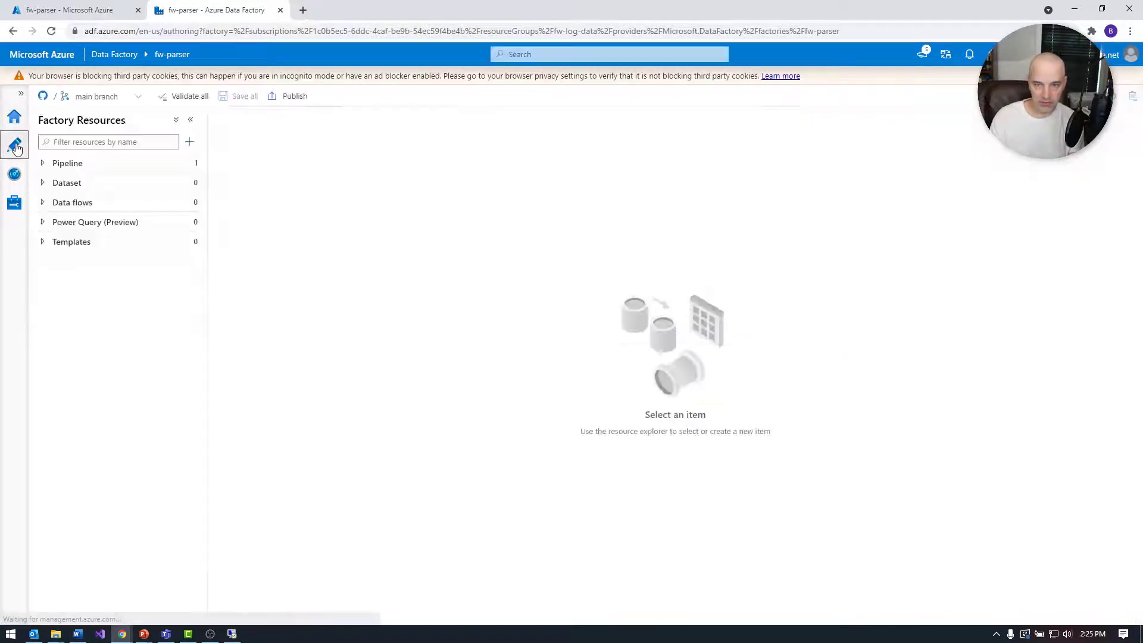
left_click(48, 164)
left_click(59, 183)
left_click(733, 185)
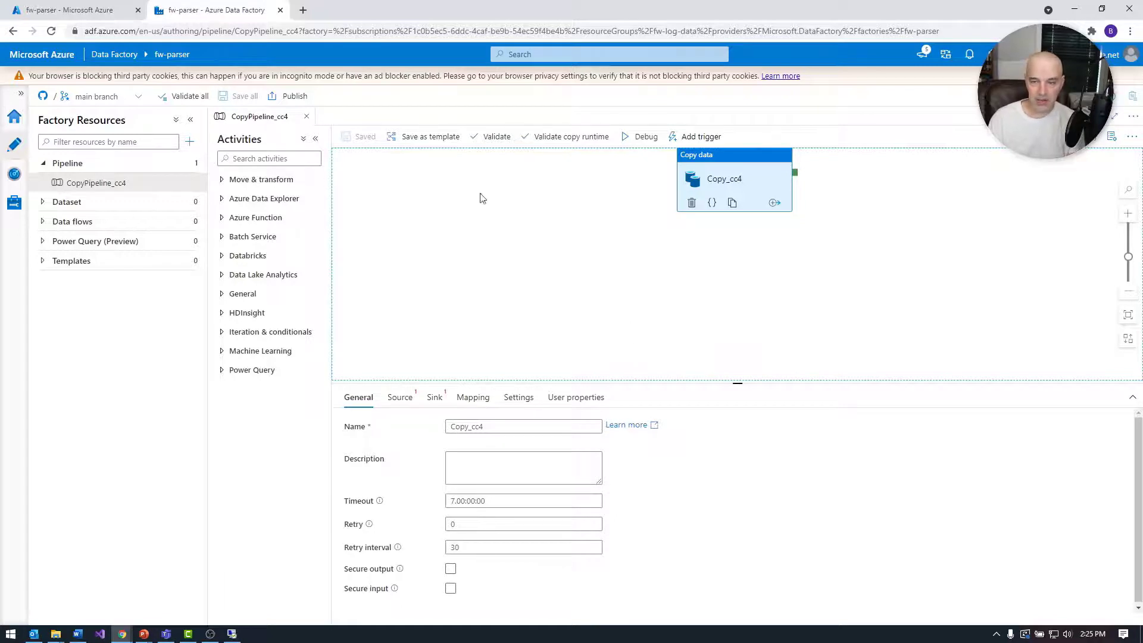
left_click(552, 234)
- Return to the factory home page and browse the gallery of pipeline templates
left_click(14, 117)
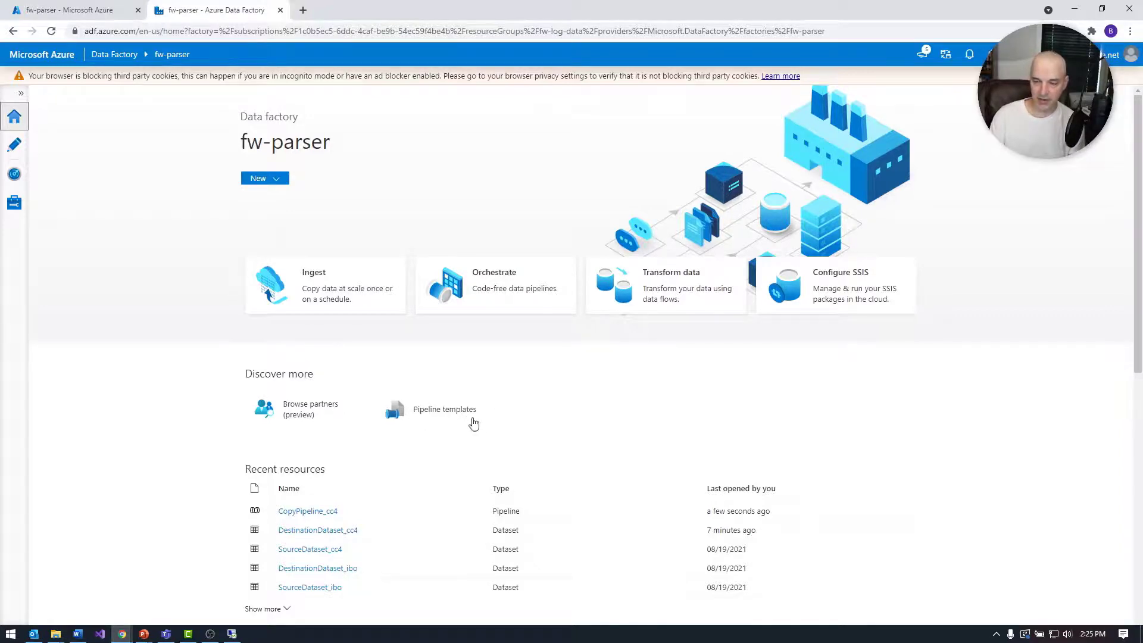
left_click(455, 416)
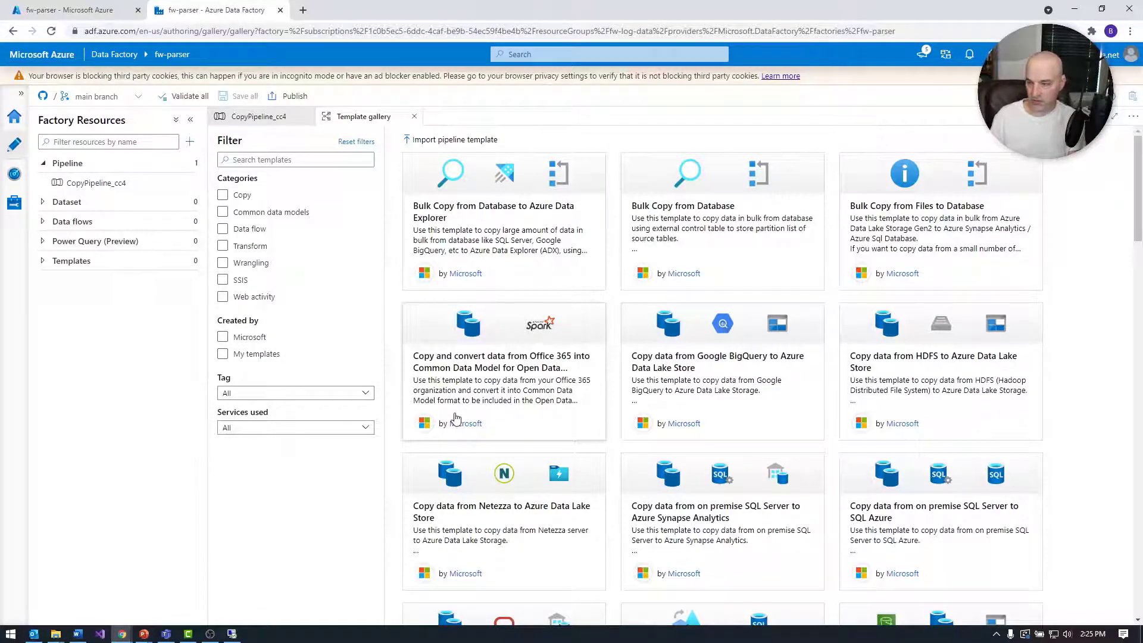
scroll(456, 416, "down", 15)
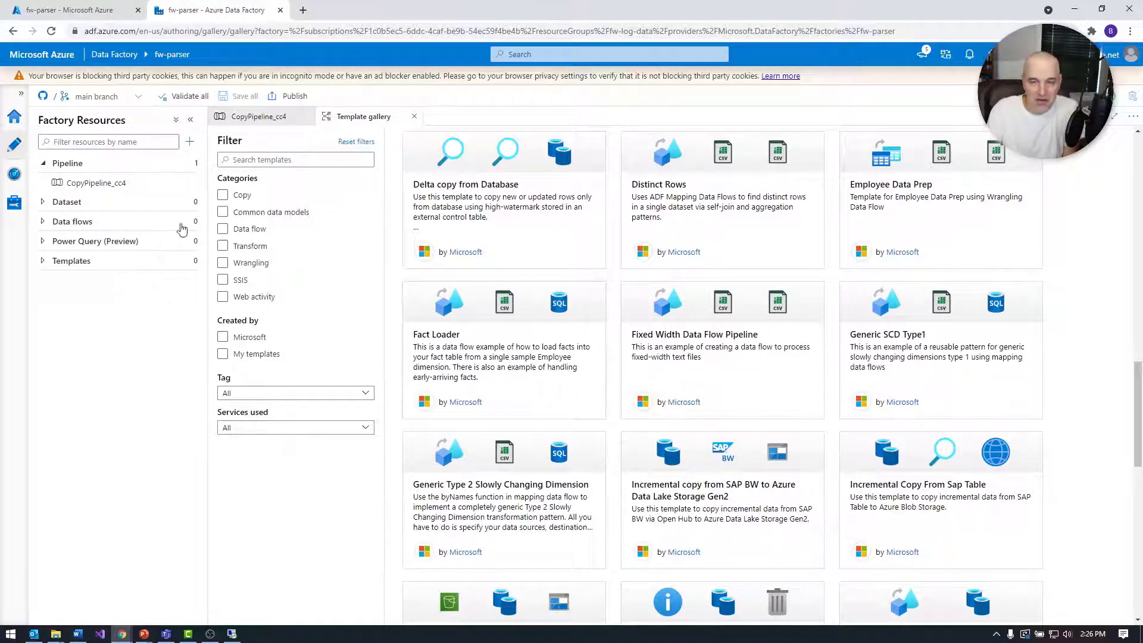
- Start the Ingest Copy Data tool from the factory home page with Built-in copy task as the task type
left_click(14, 117)
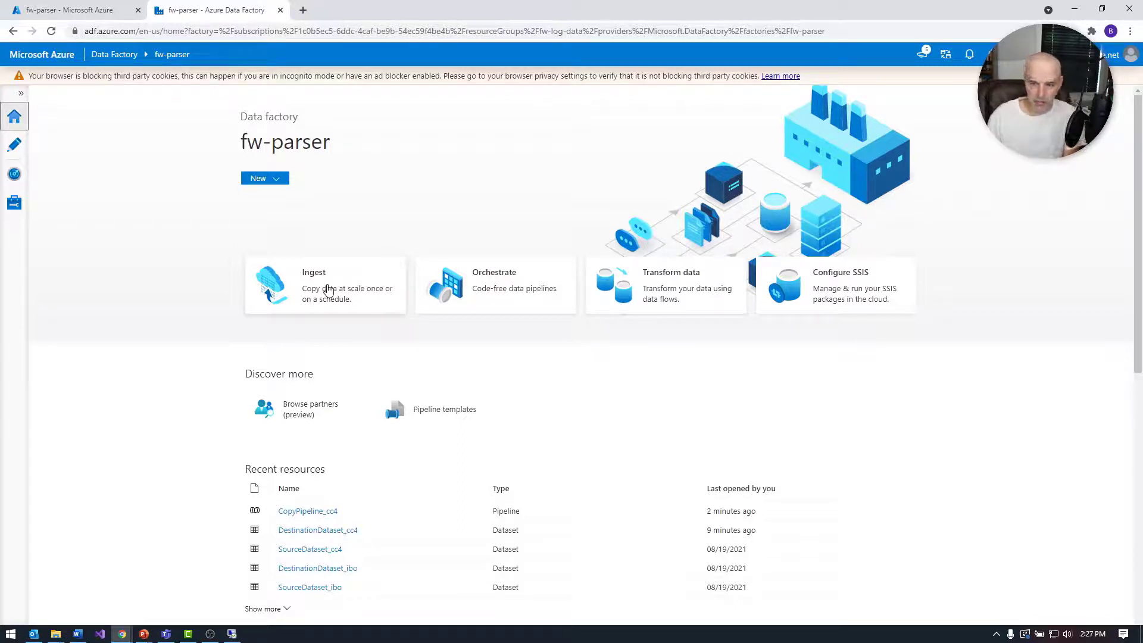
left_click(328, 290)
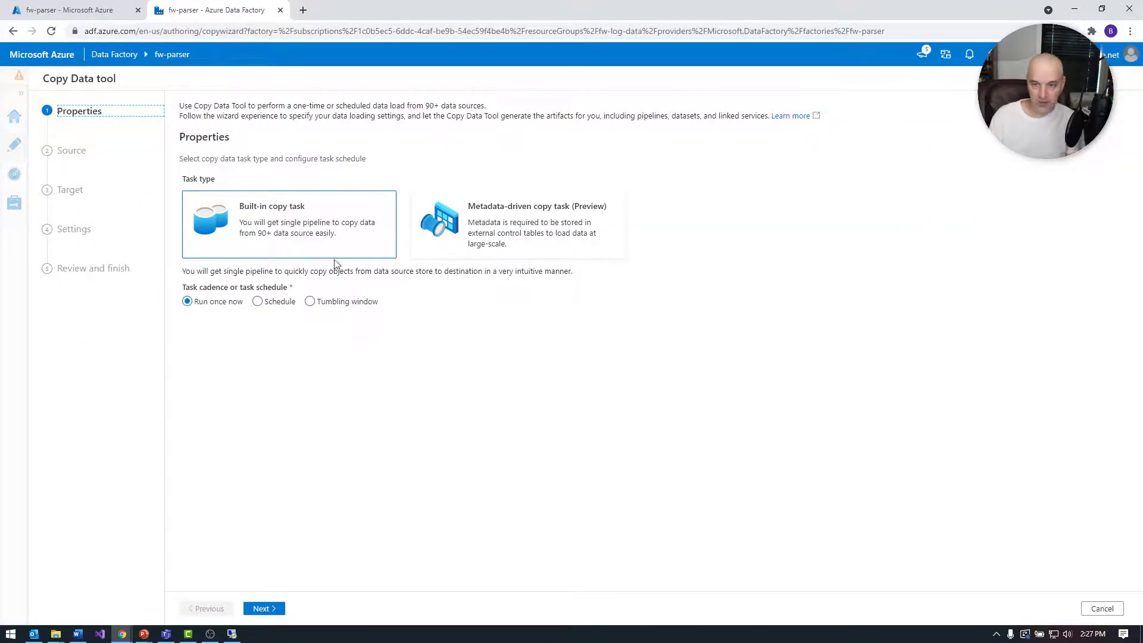
left_click(325, 224)
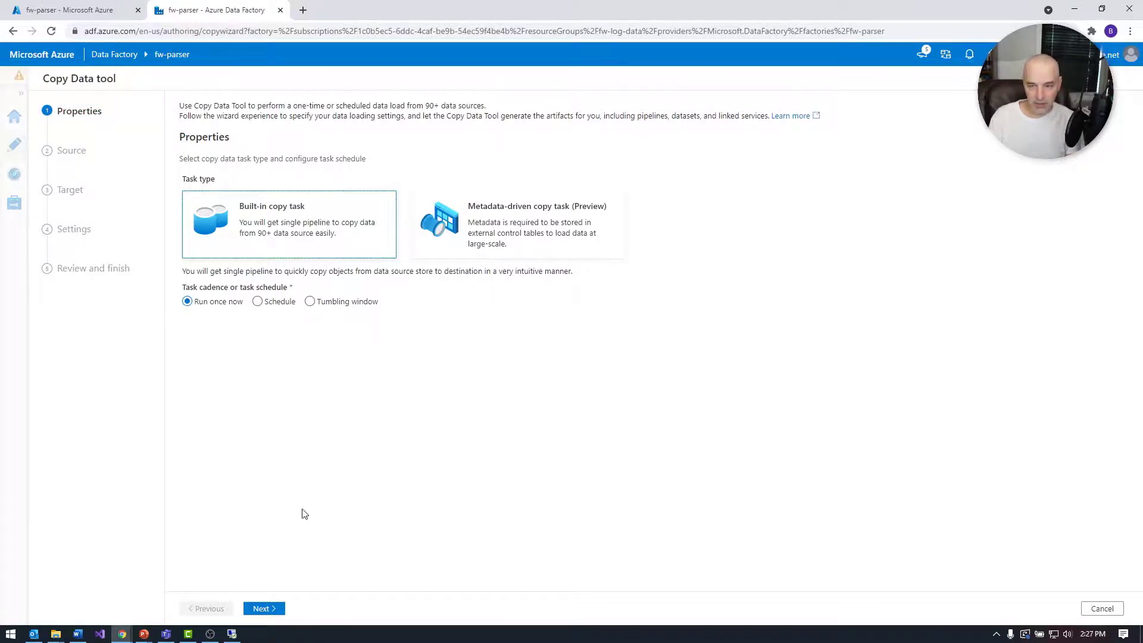
- Look at the Schedule and Tumbling window options, set the task cadence to Run once now, and continue to the source
left_click(257, 302)
left_click(356, 306)
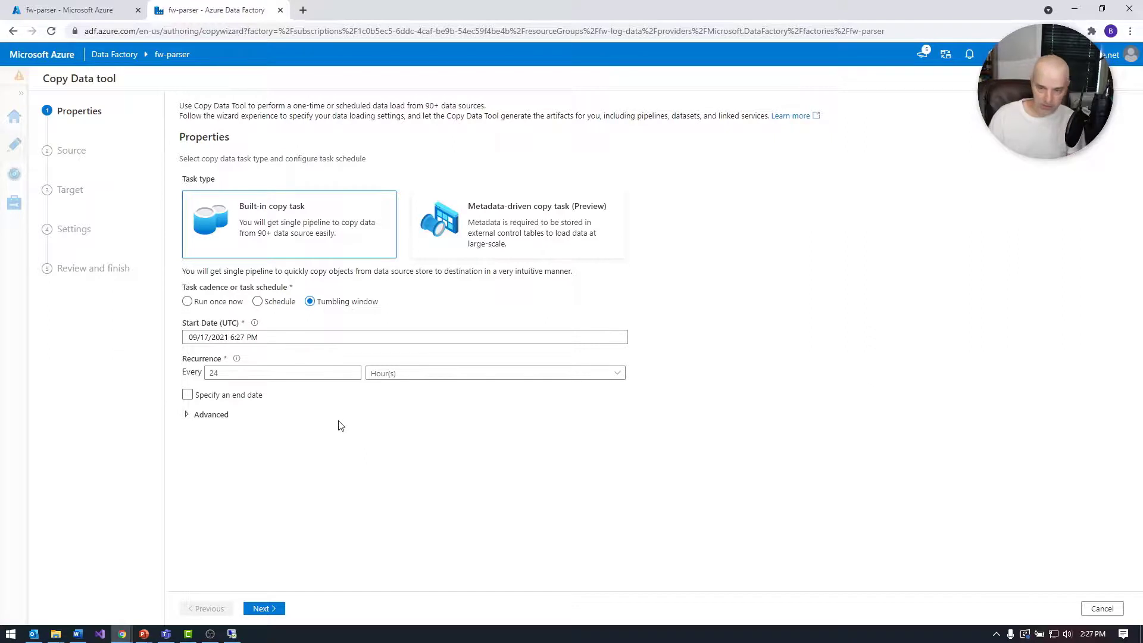
left_click(257, 301)
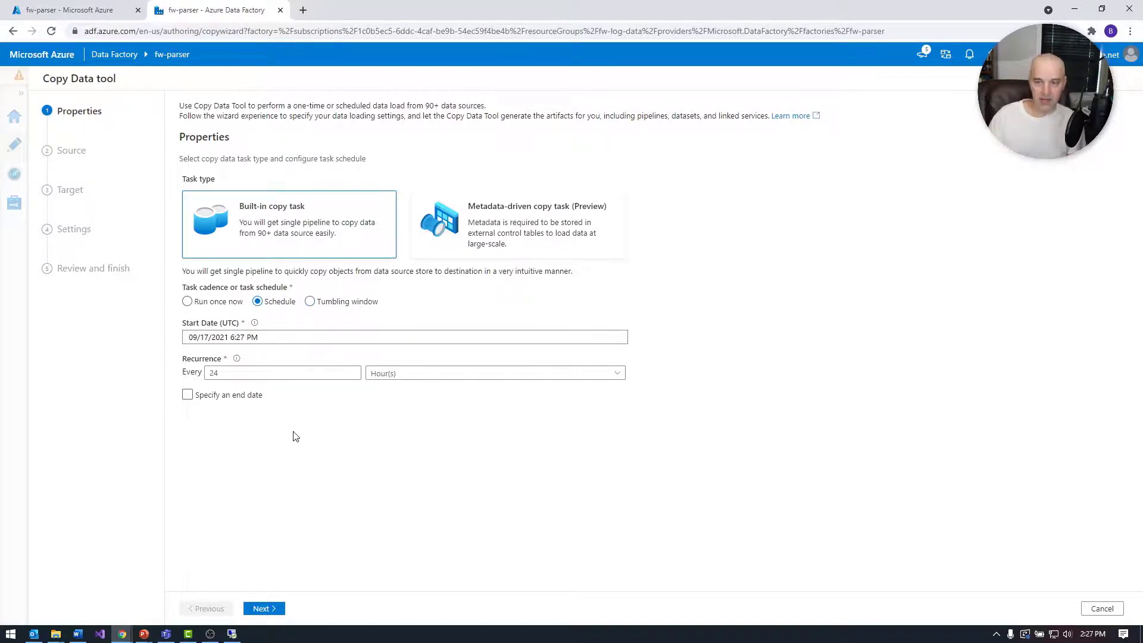
left_click(233, 302)
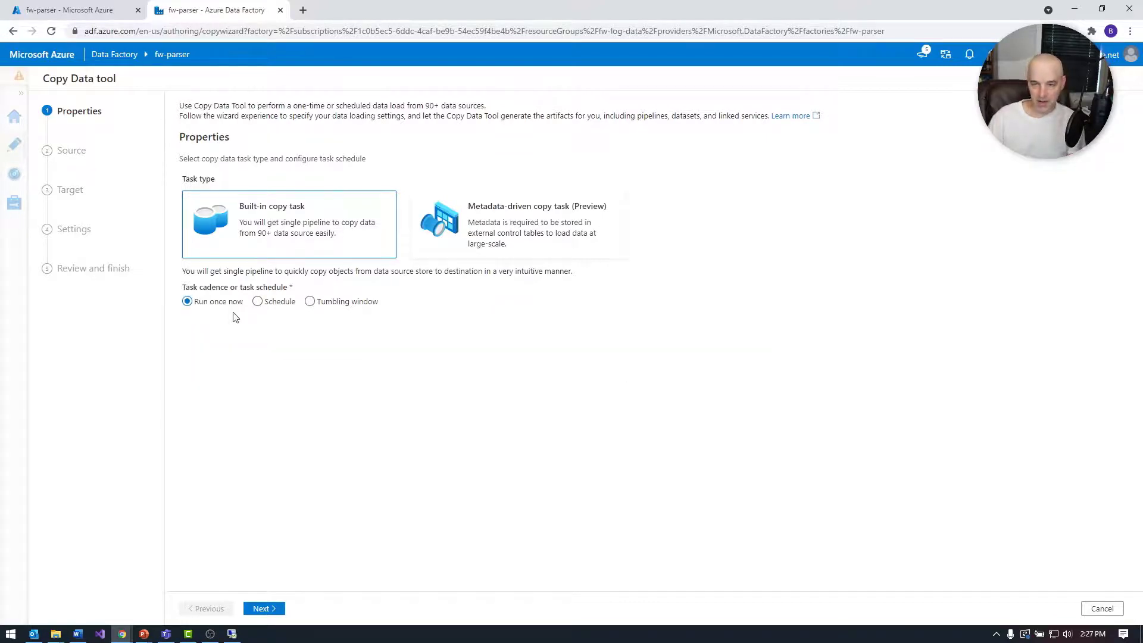
left_click(267, 609)
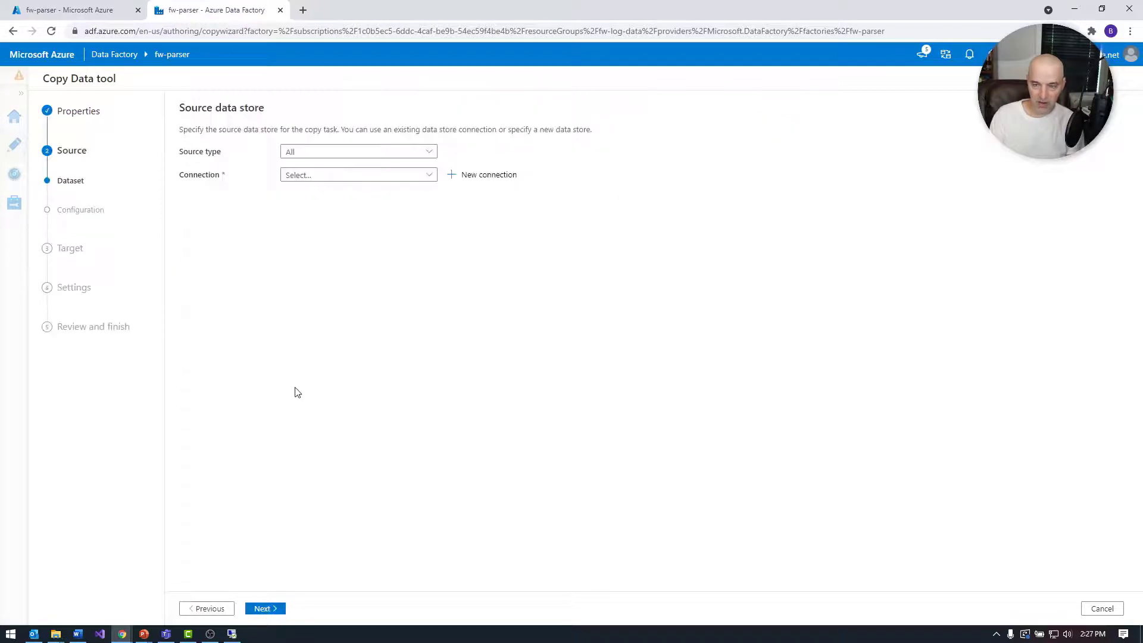
- Examine the available source types for the copy task across the Azure, Database, File and service categories
left_click(358, 153)
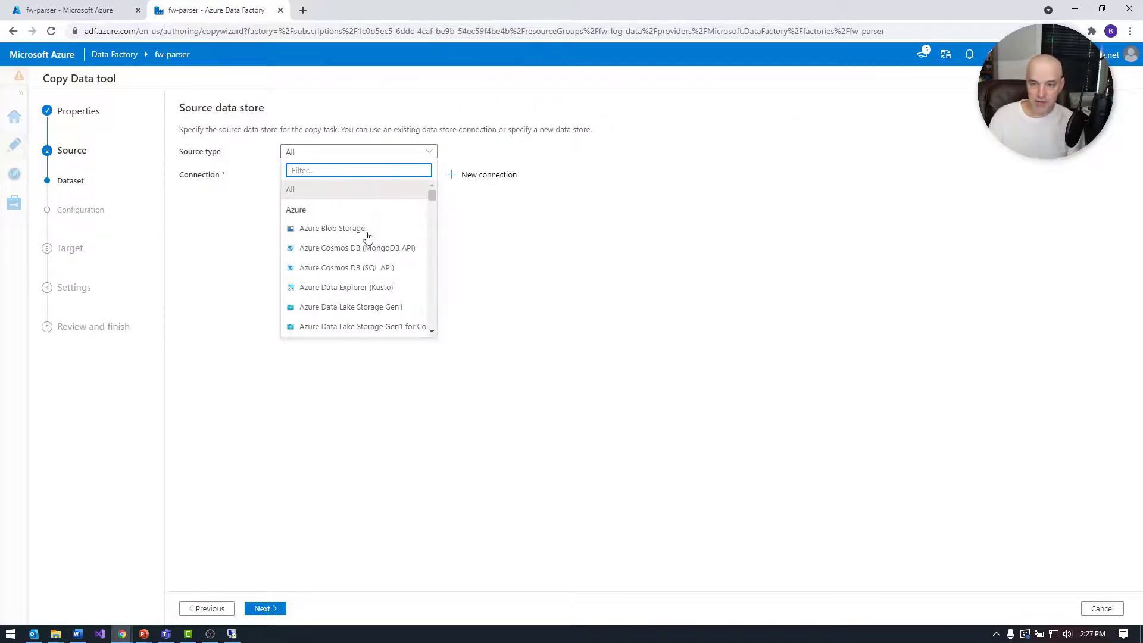
mouse_move(431, 197)
left_mouse_down()
mouse_move(427, 224)
mouse_move(431, 199)
left_mouse_up()
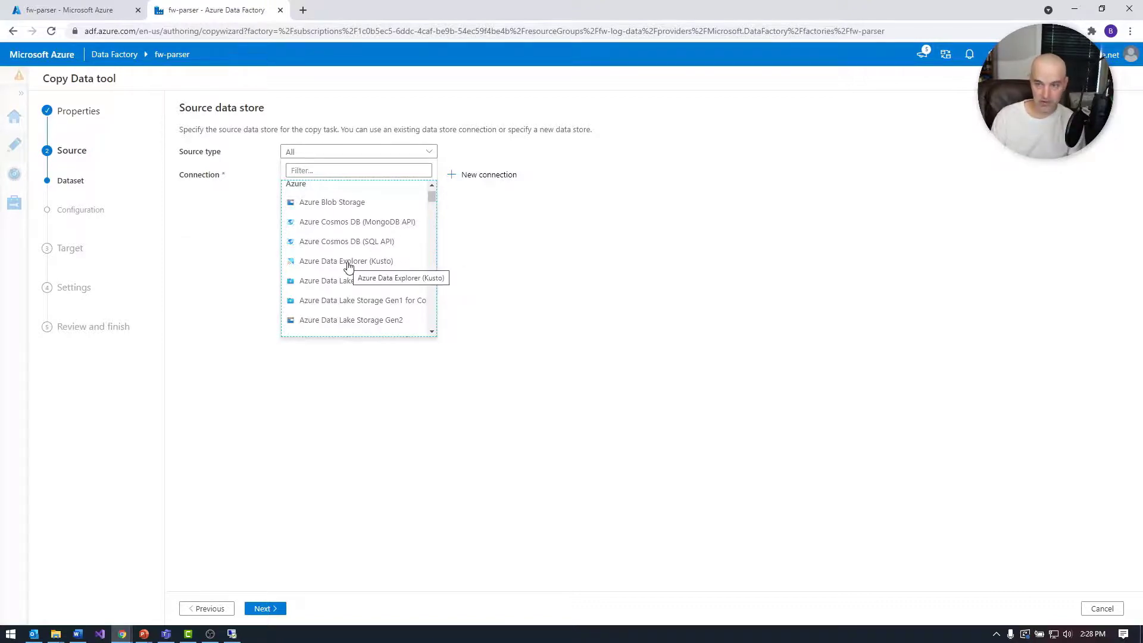
scroll(419, 288, "down", 2)
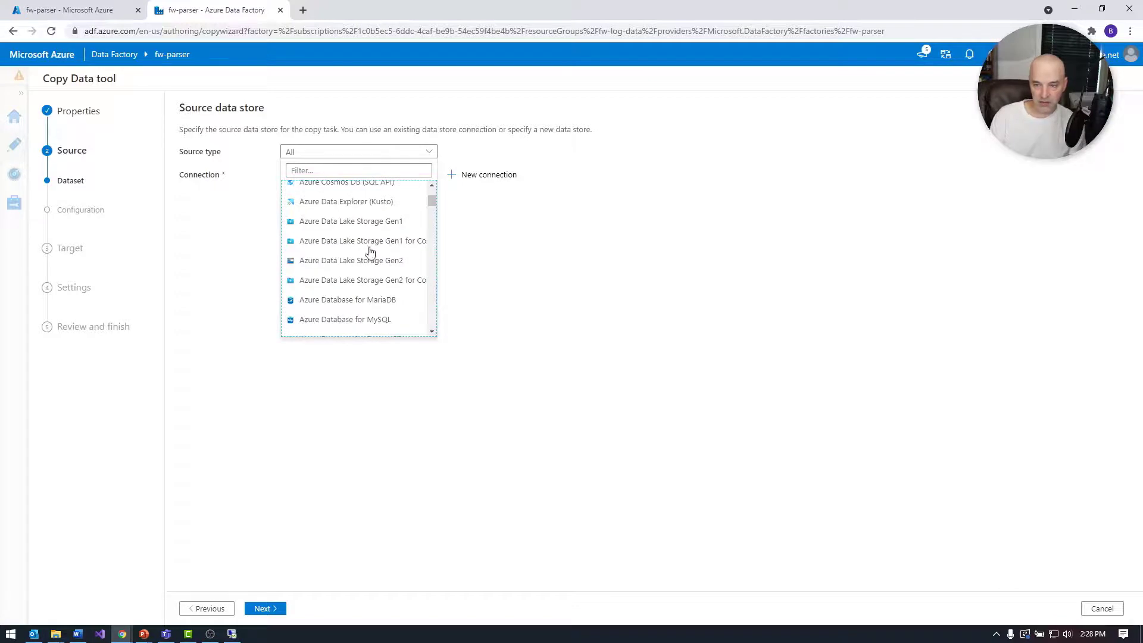
scroll(386, 295, "up", 2)
scroll(389, 296, "down", 2)
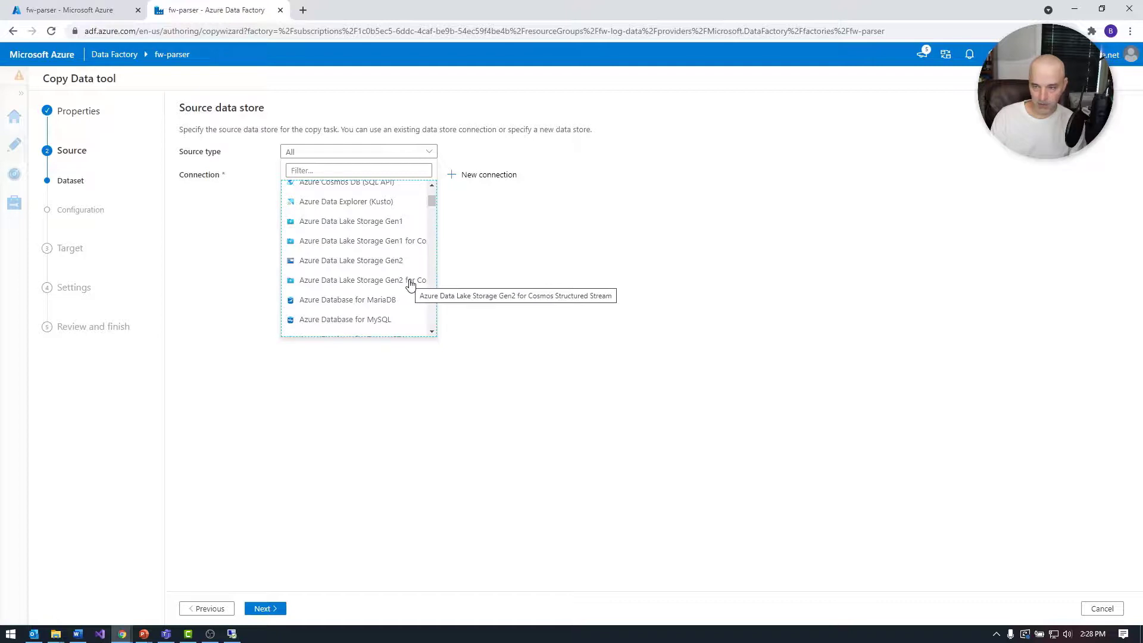
scroll(366, 309, "down", 3)
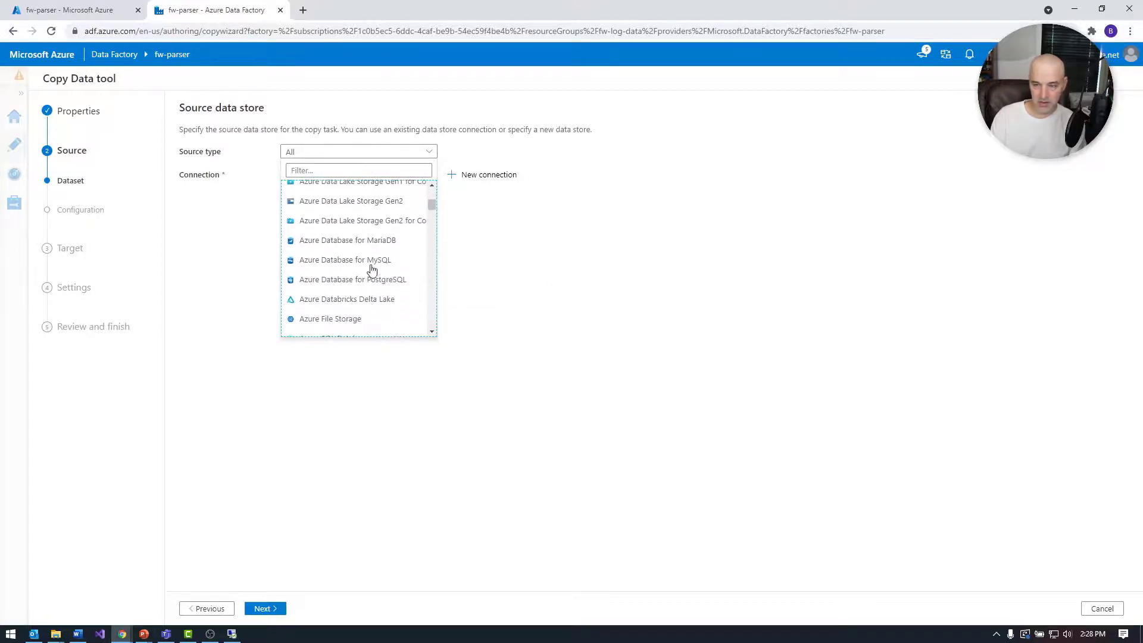
scroll(374, 299, "down", 8)
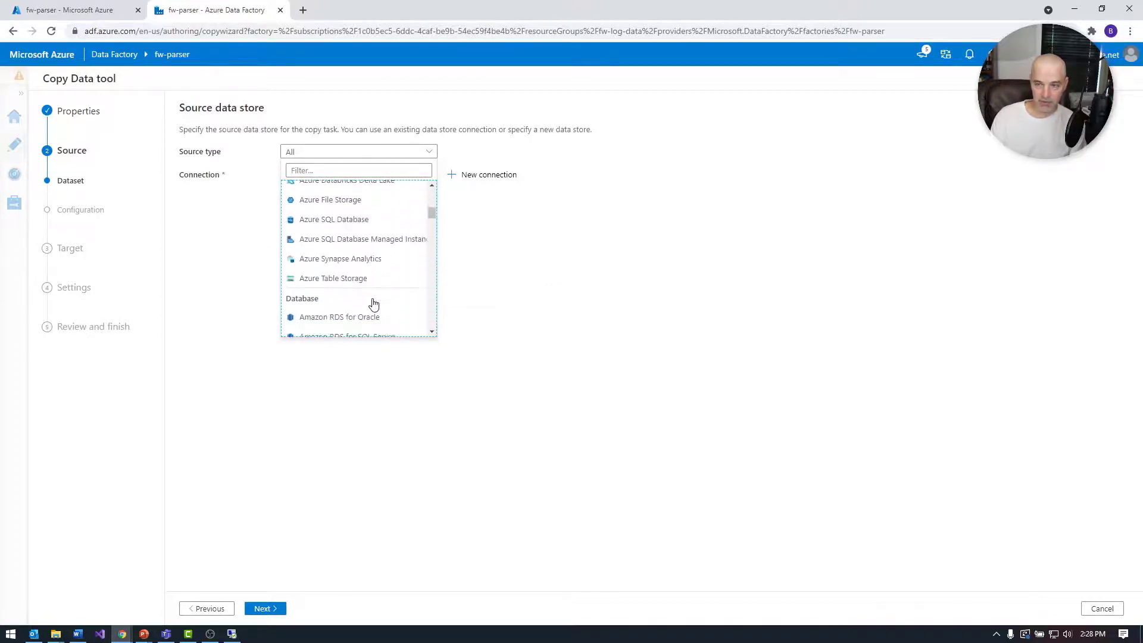
scroll(374, 301, "down", 2)
scroll(350, 287, "down", 1)
scroll(352, 258, "down", 12)
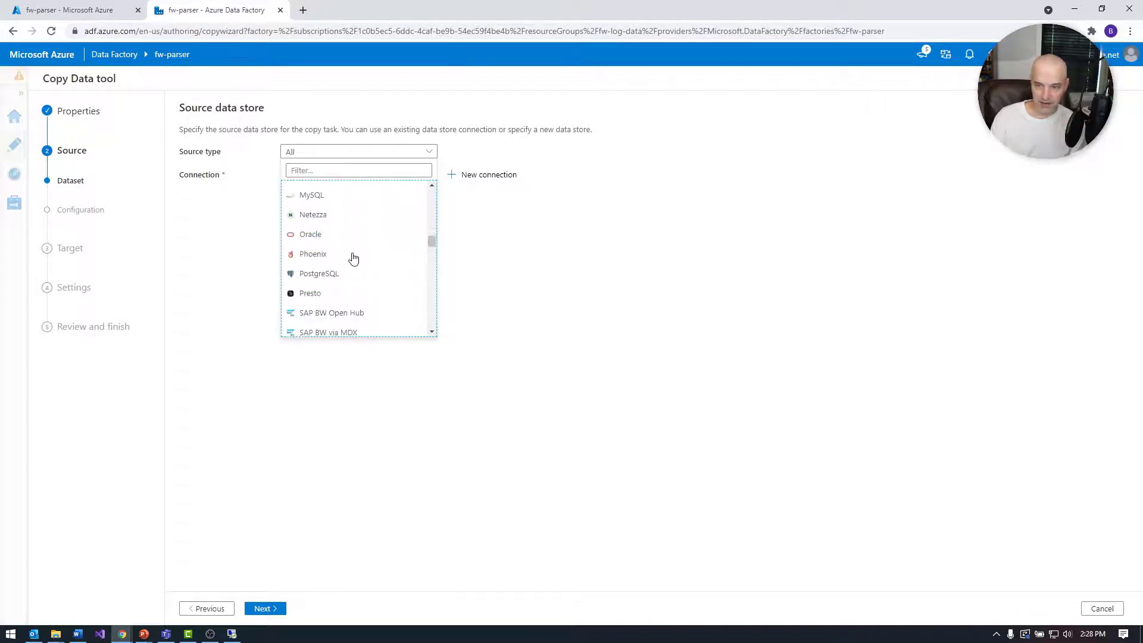
scroll(353, 257, "up", 2)
scroll(353, 257, "down", 14)
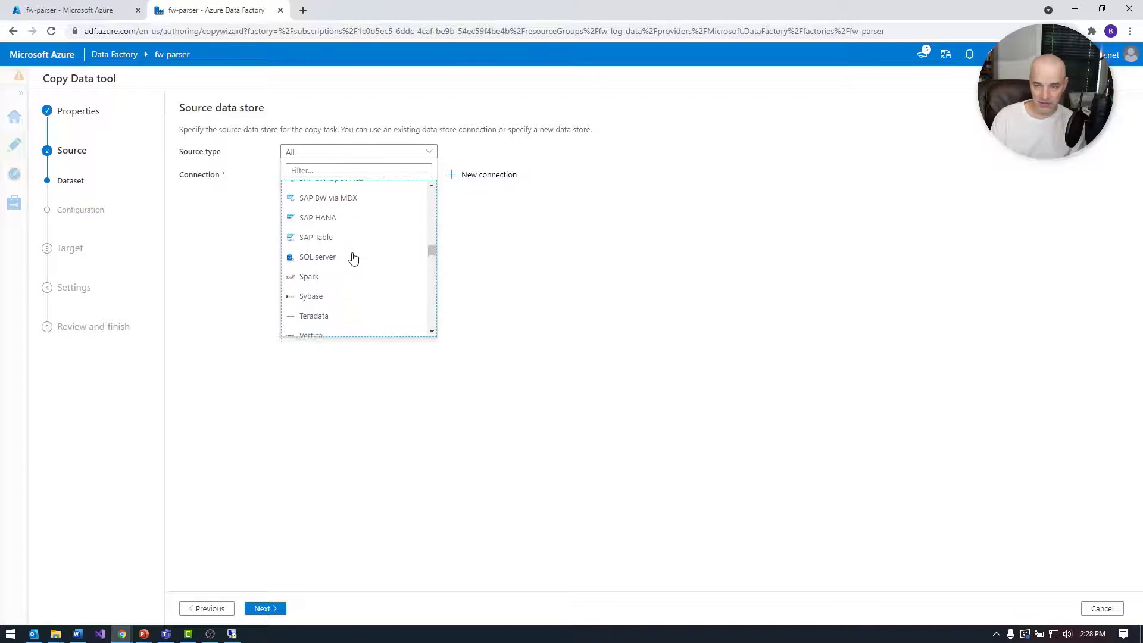
scroll(353, 257, "down", 6)
scroll(360, 214, "up", 4)
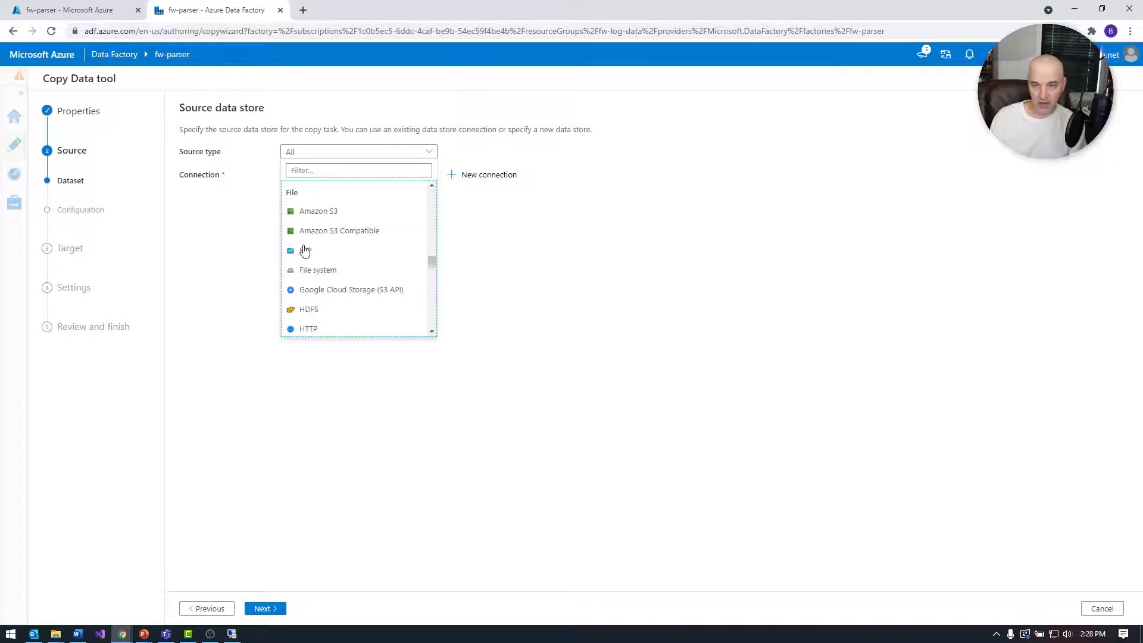
scroll(315, 274, "down", 1)
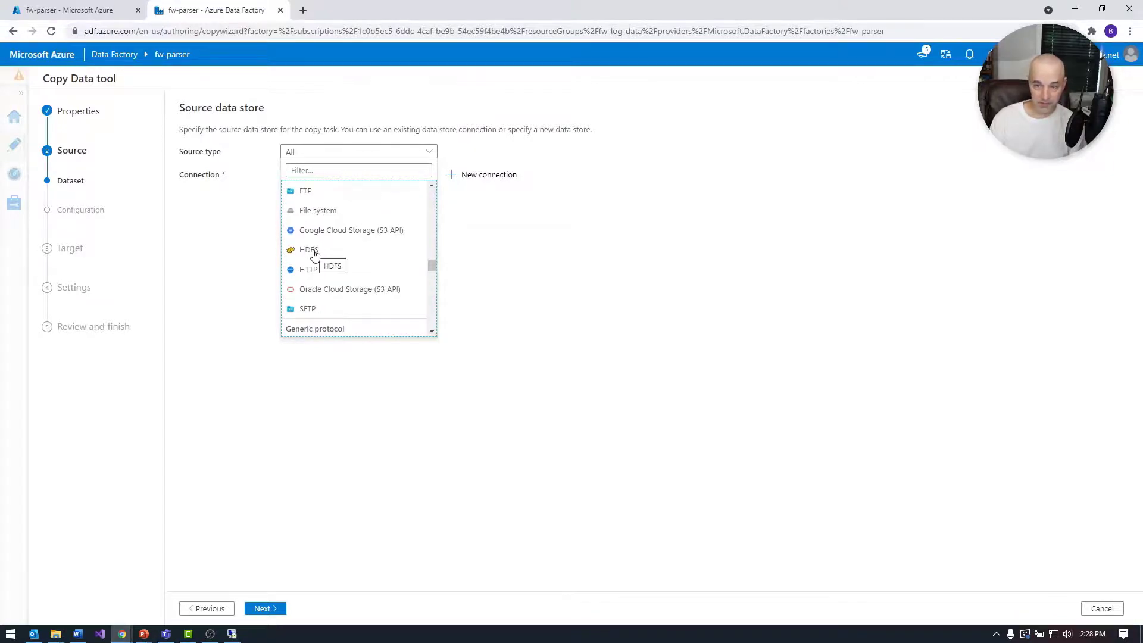
scroll(325, 286, "down", 1)
scroll(327, 288, "down", 1)
scroll(326, 288, "up", 1)
scroll(326, 288, "down", 5)
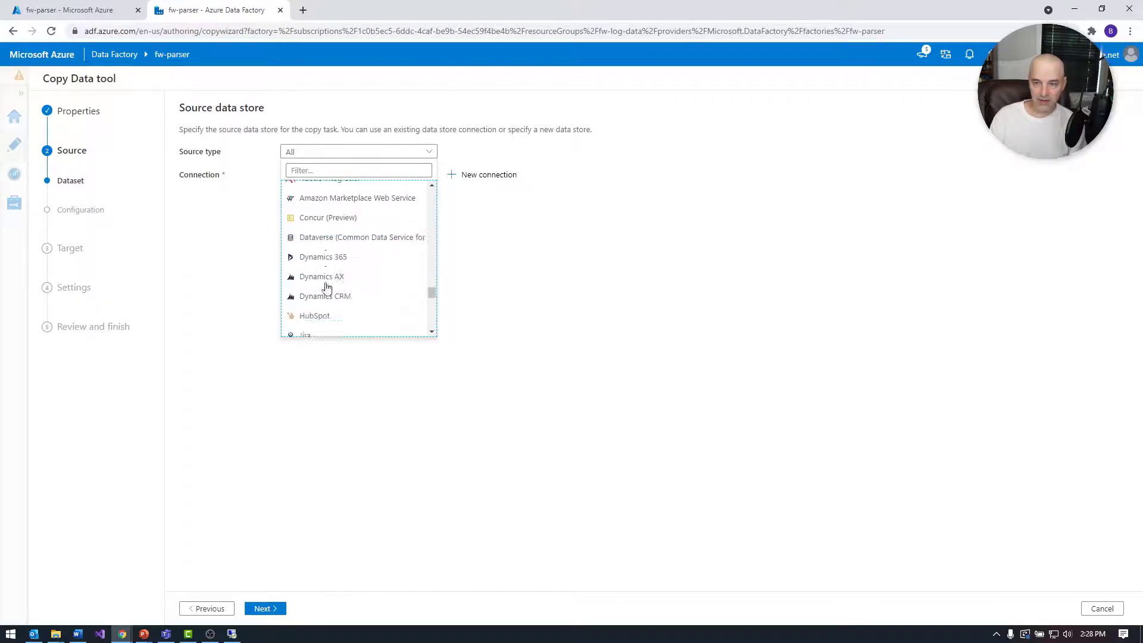
scroll(326, 288, "down", 5)
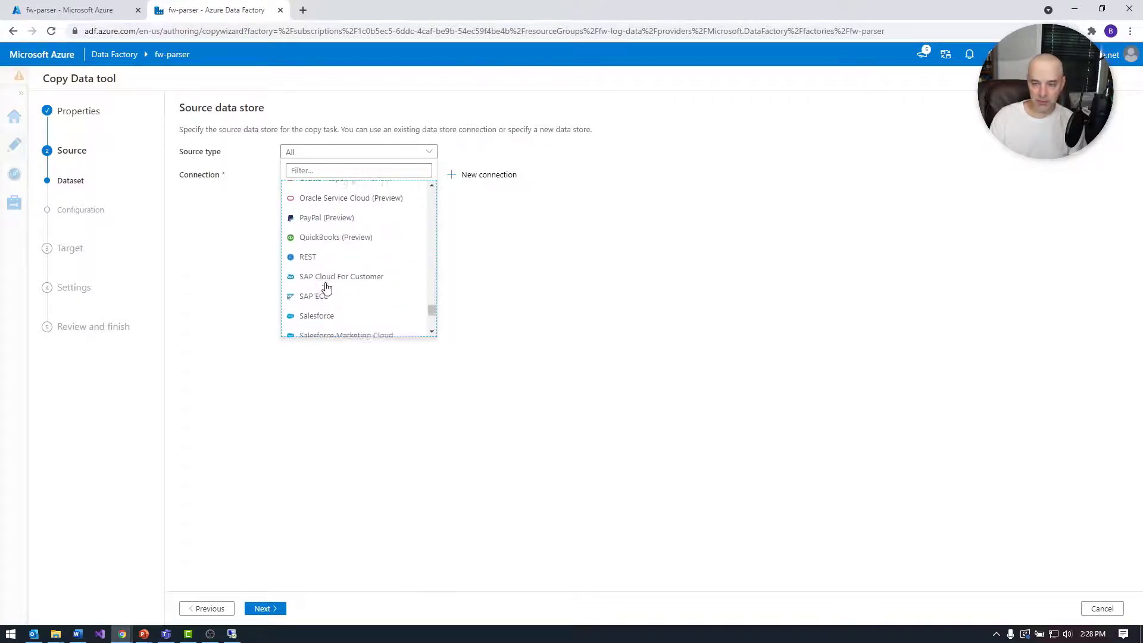
scroll(334, 297, "up", 15)
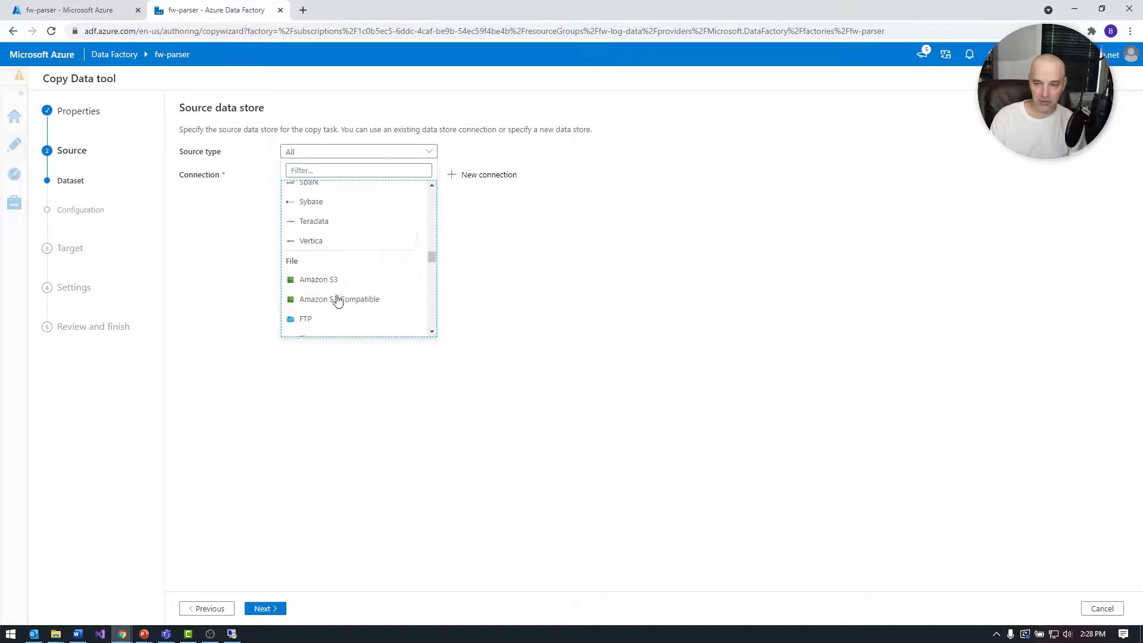
- Set the source type to Azure Blob Storage and start a new connection using Account key authentication
left_click(343, 230)
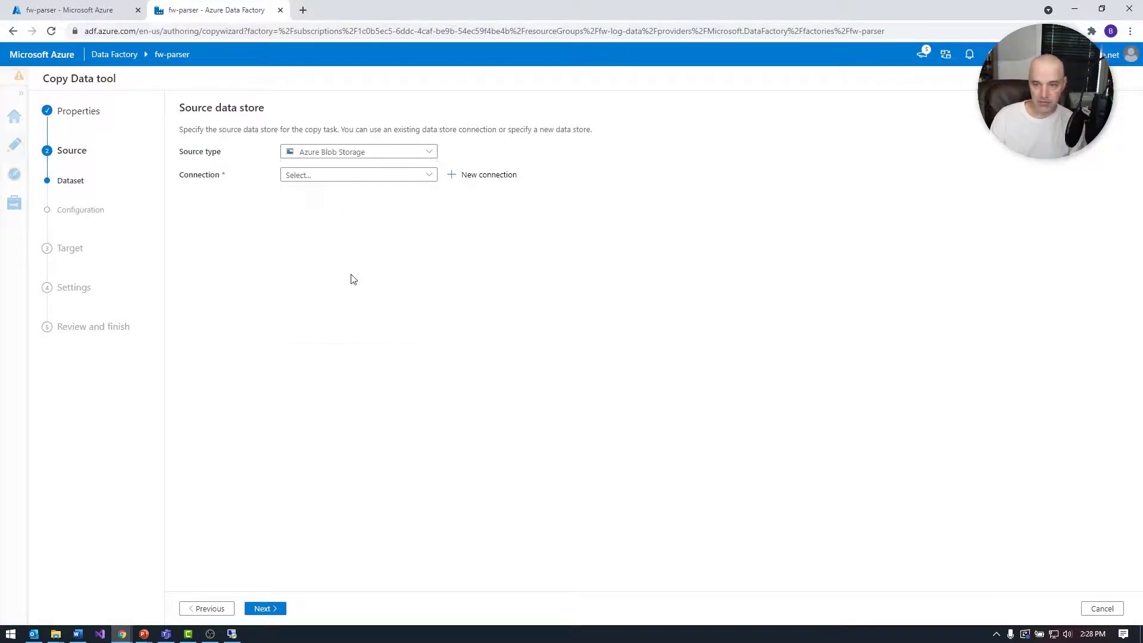
left_click(456, 176)
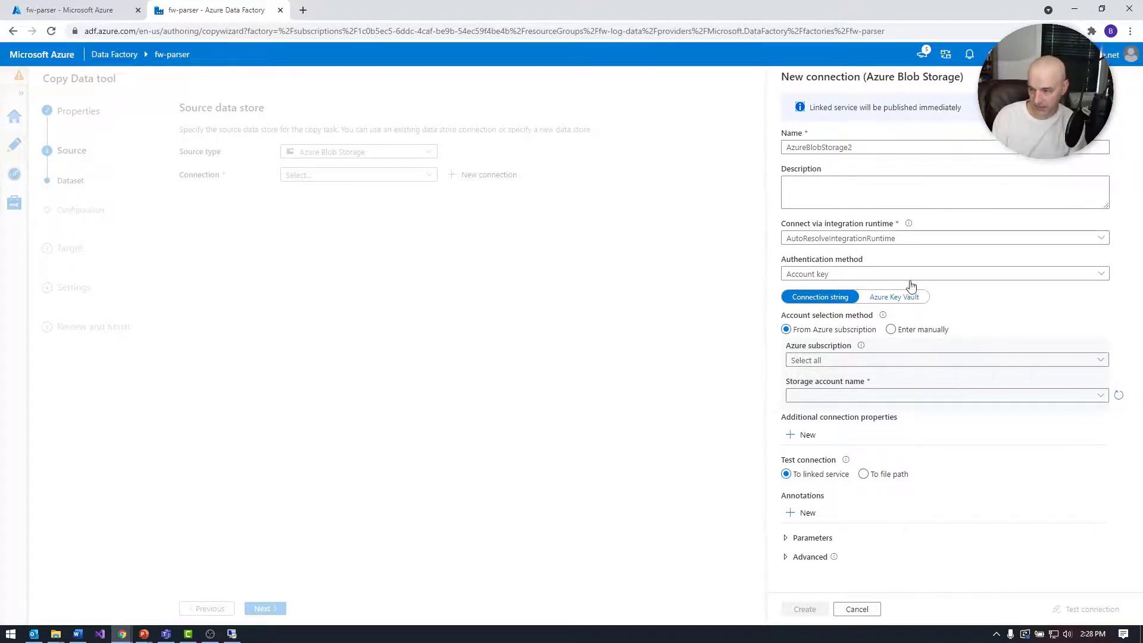
left_click(831, 280)
left_click(823, 316)
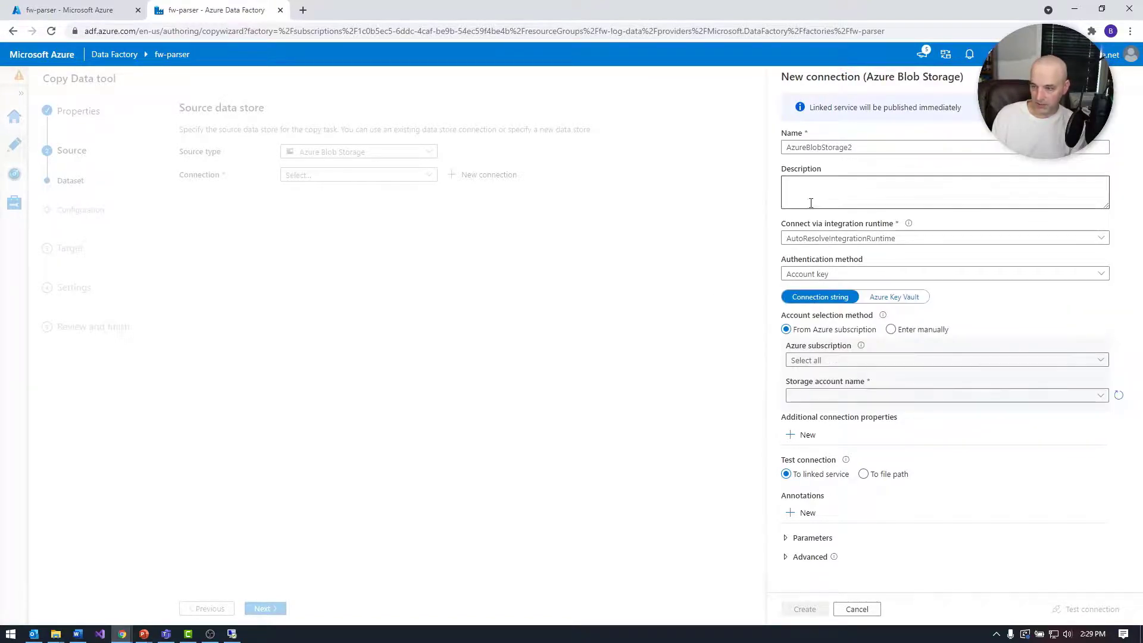
- Look up the subscription of the fwlogdata storage account in the Azure portal and return to the new connection form
left_click(836, 360)
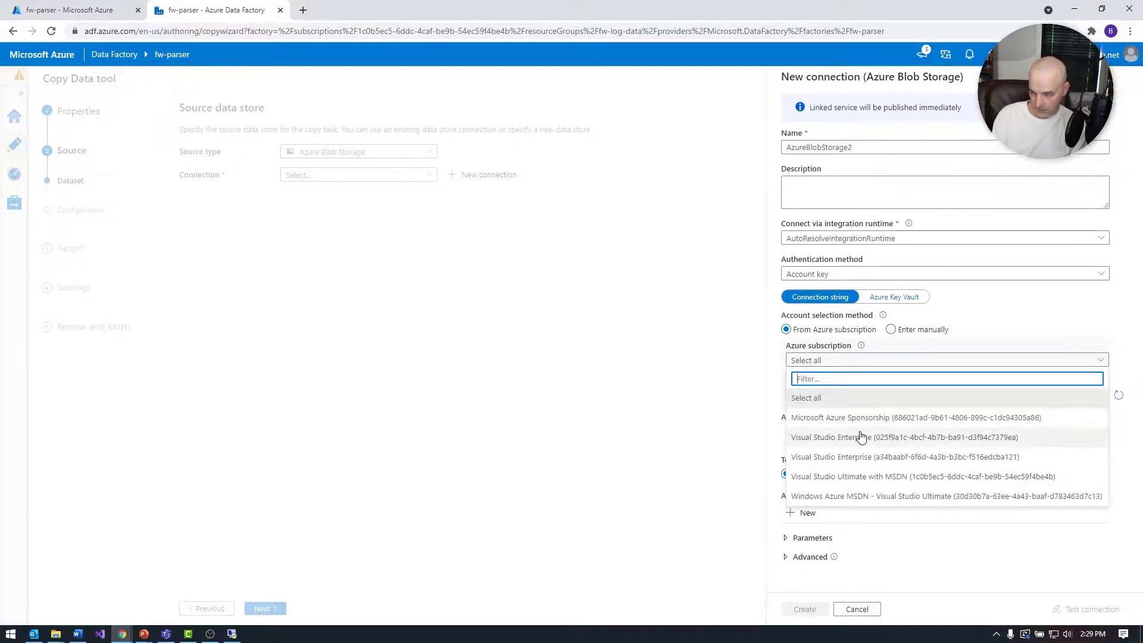
left_click(97, 10)
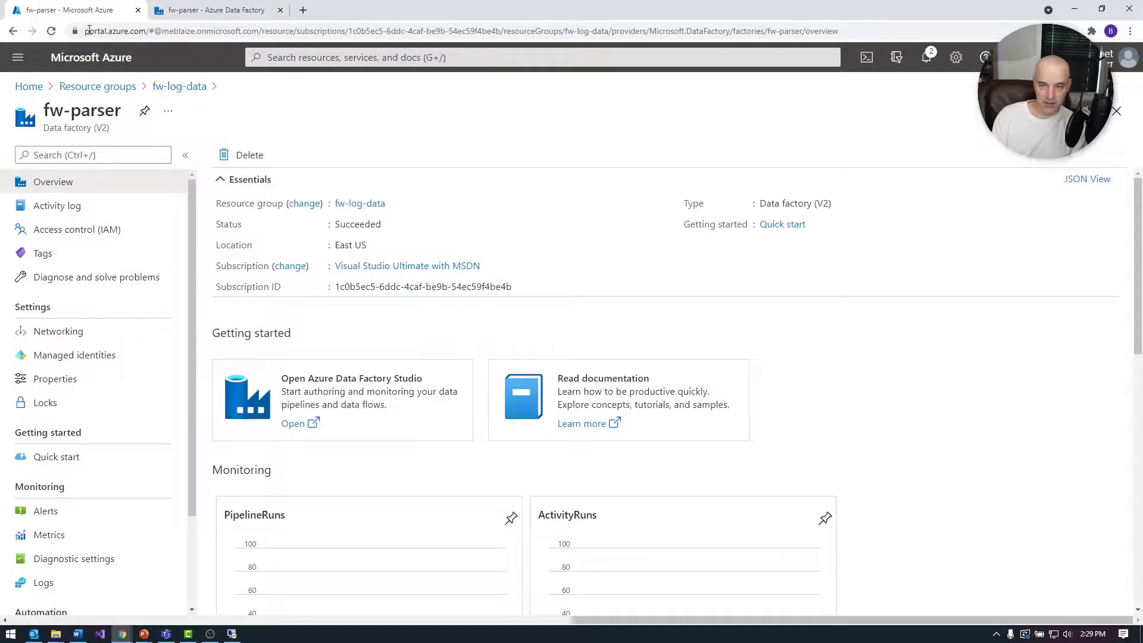
left_click(94, 85)
left_click(29, 86)
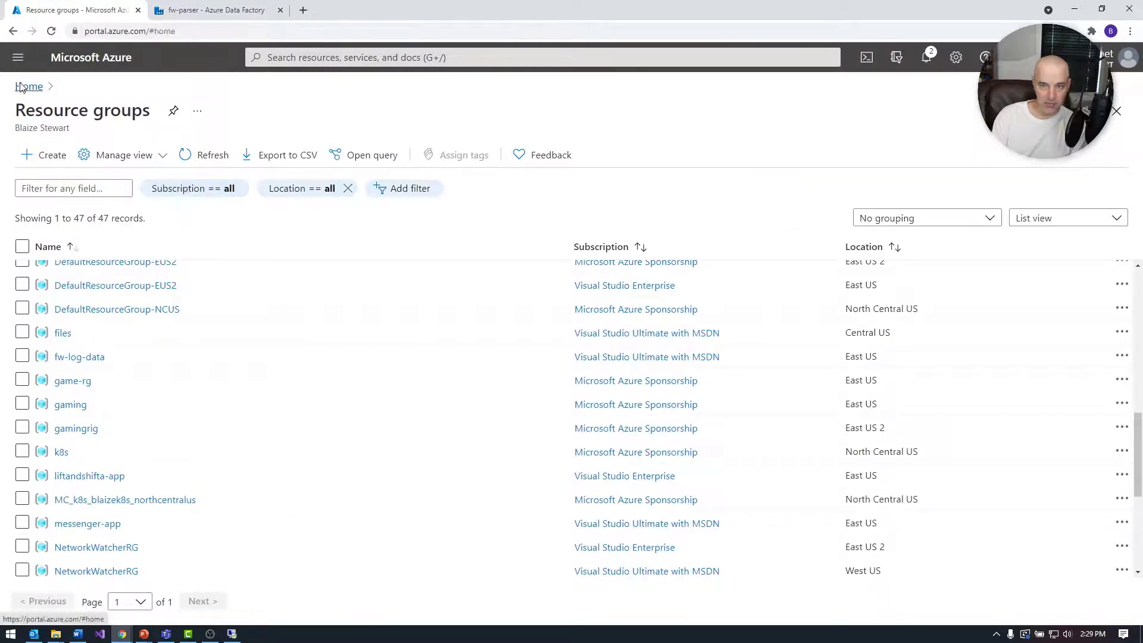
left_click(208, 337)
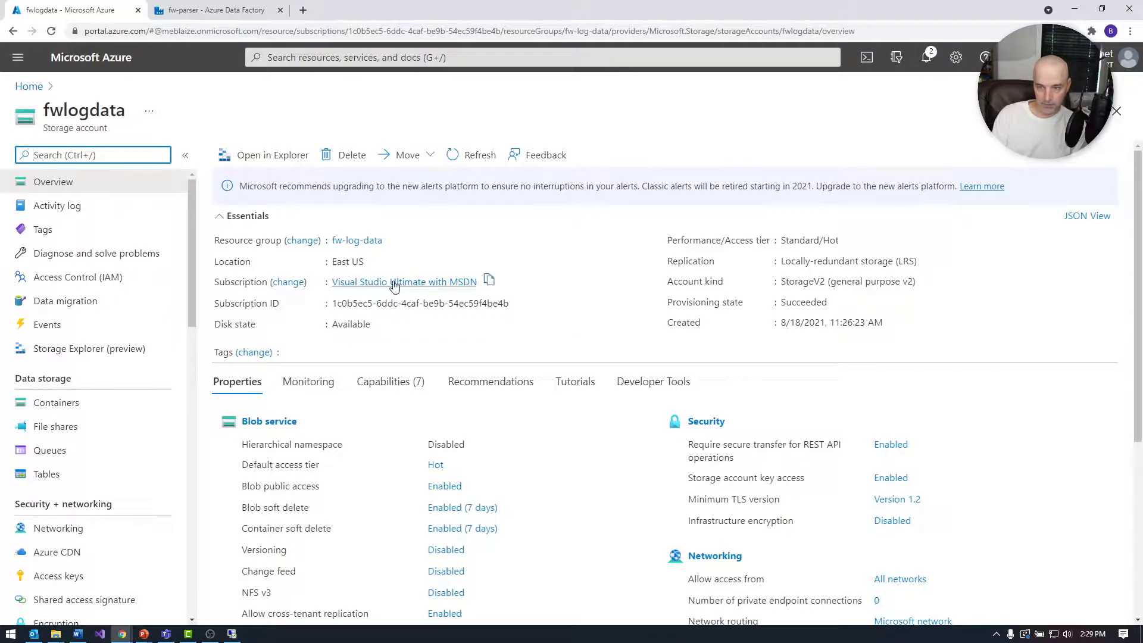
left_click(189, 10)
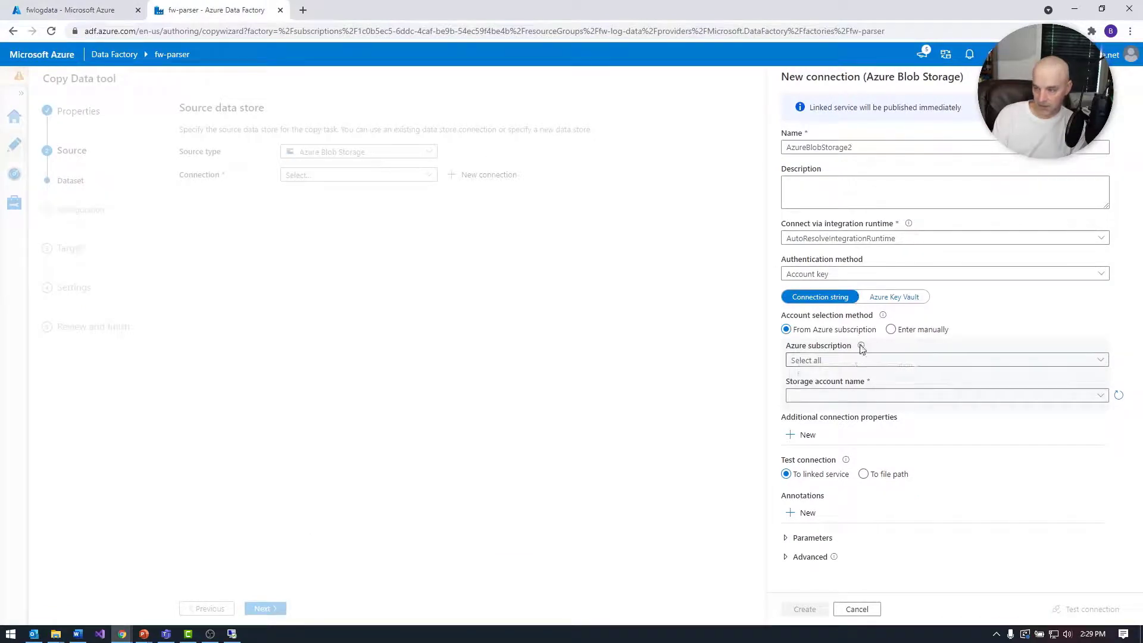
- Create the source connection with the Visual Studio Ultimate with MSDN subscription and the fwlogdata storage account
left_click(949, 360)
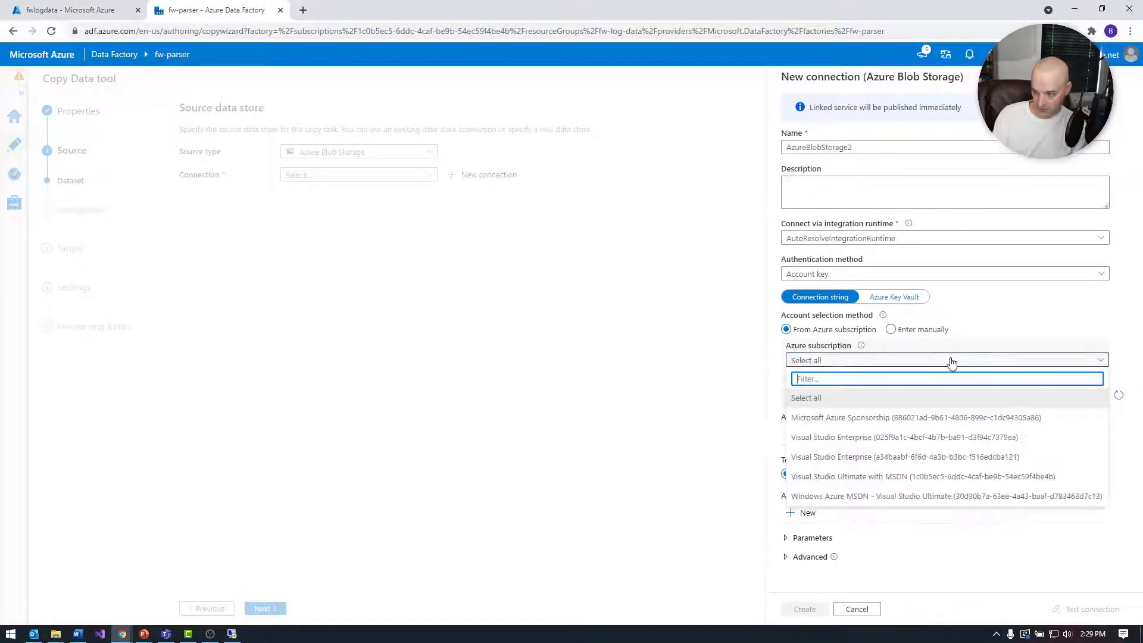
left_click(931, 470)
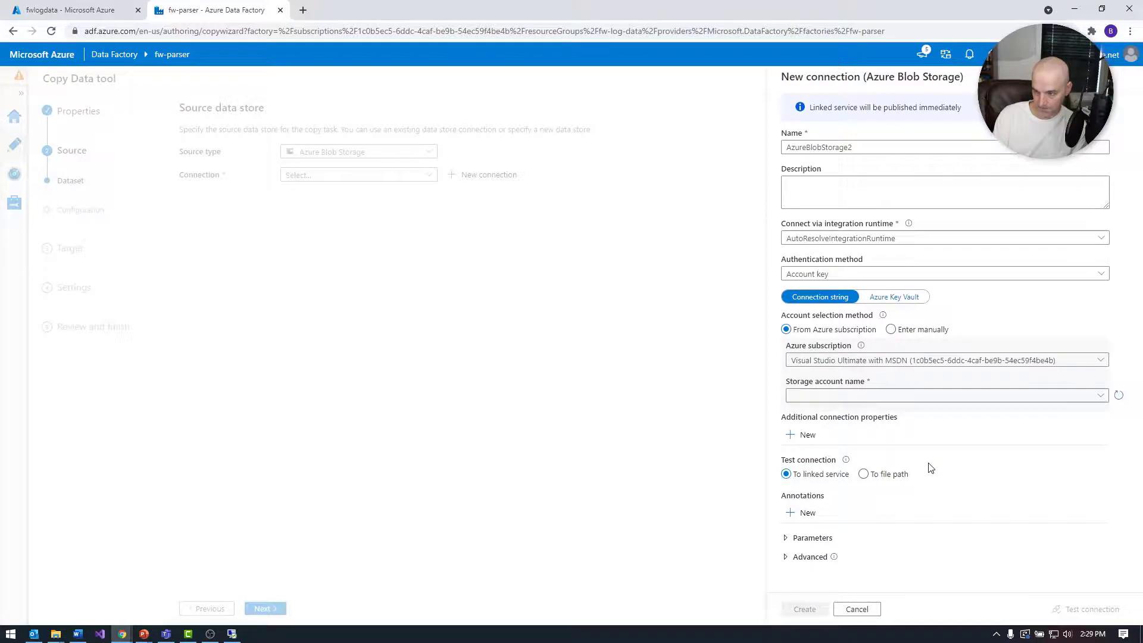
left_click(912, 397)
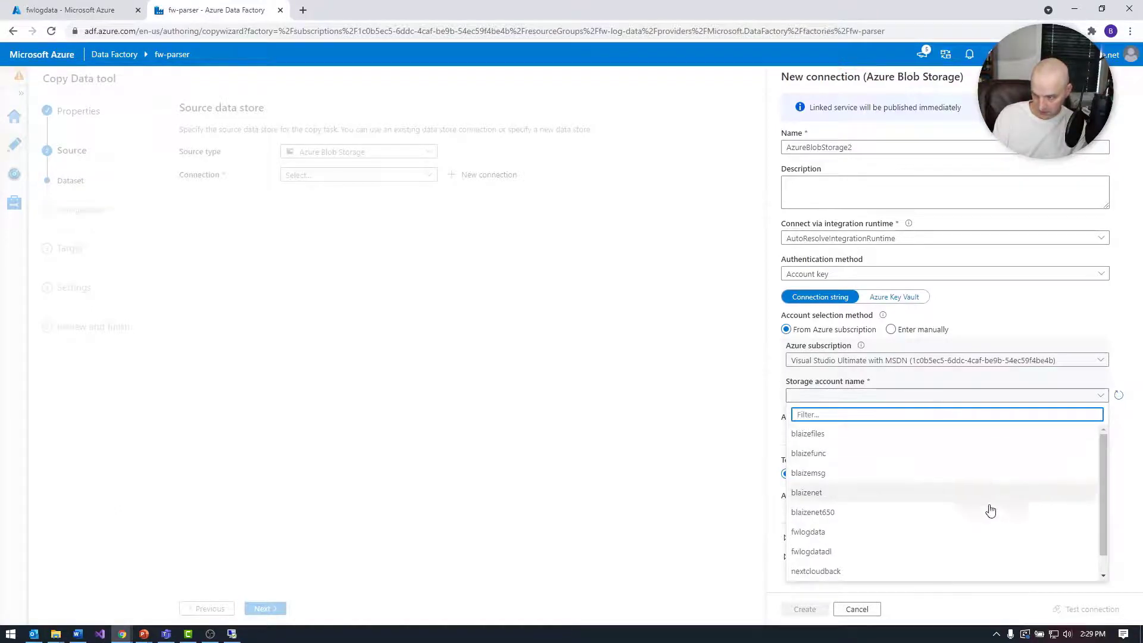
left_click(979, 538)
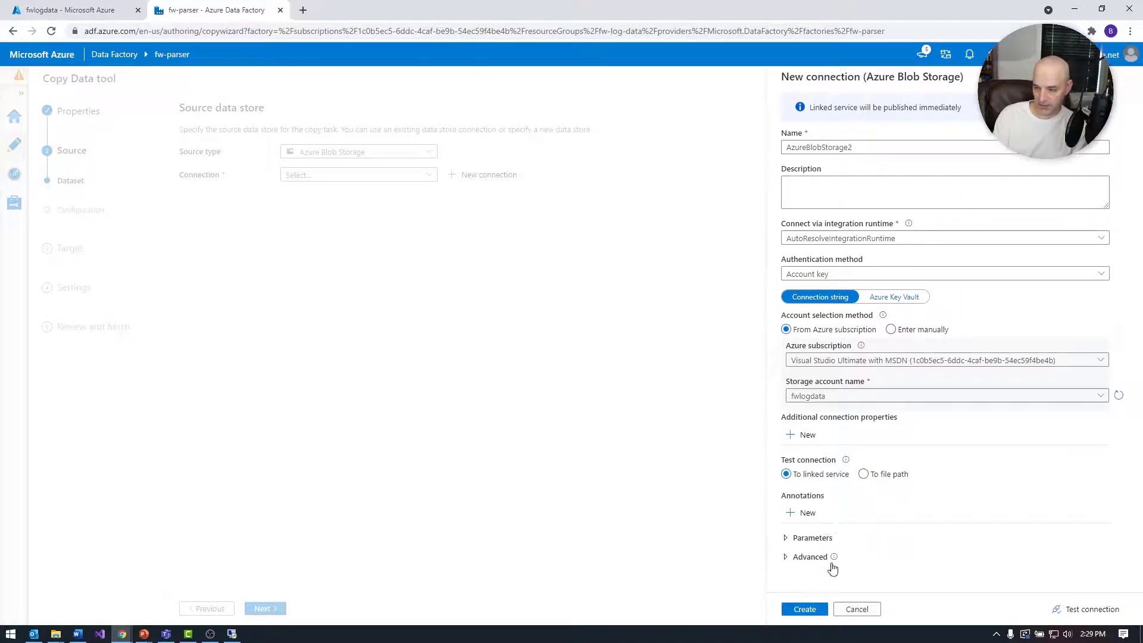
left_click(804, 609)
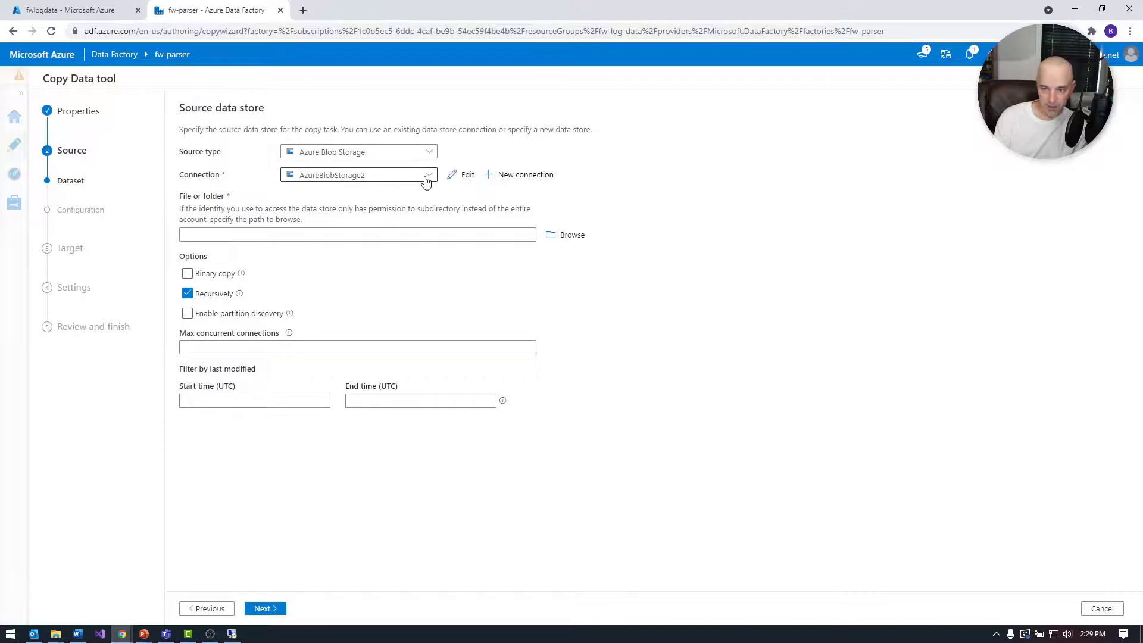
- Browse the source storage and set the file or folder path to fwlogs
left_click(568, 234)
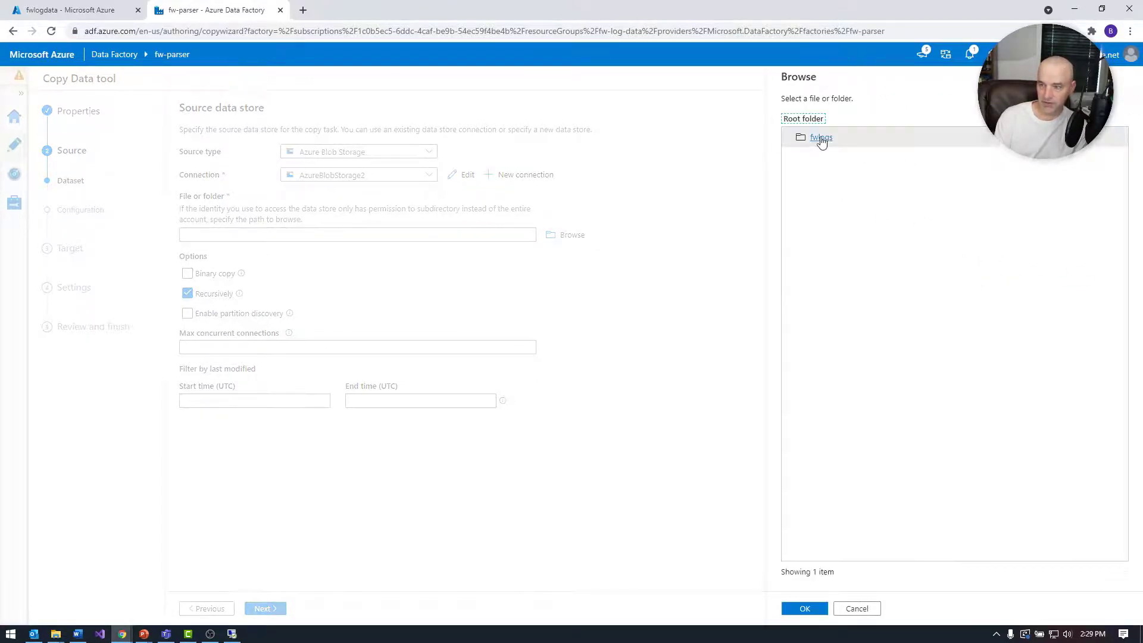
double_click(820, 141)
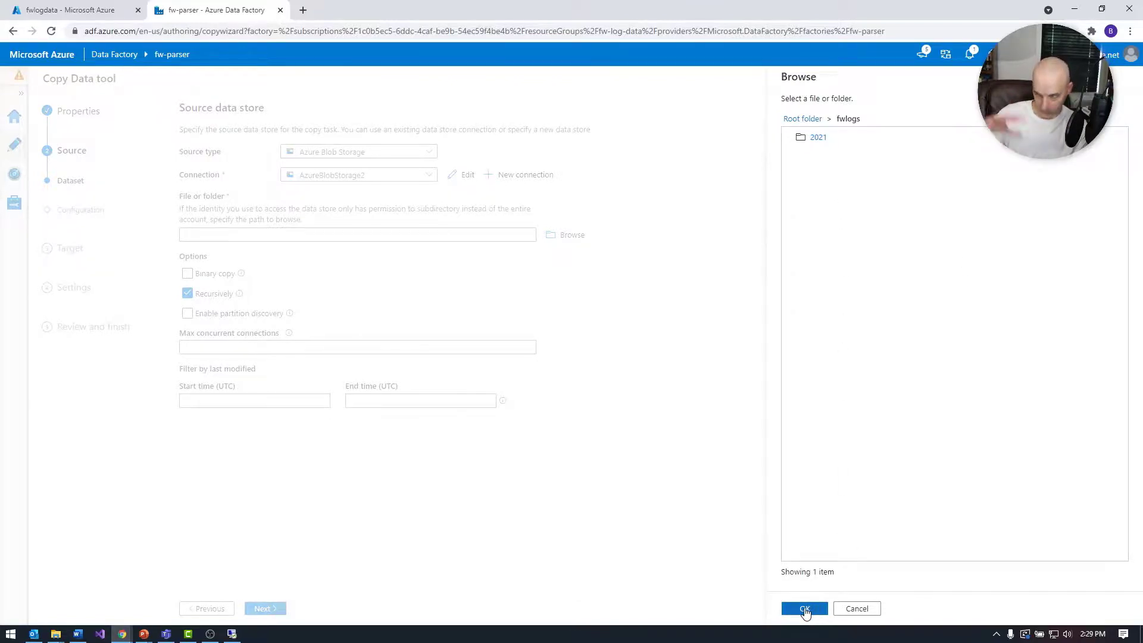
left_click(804, 608)
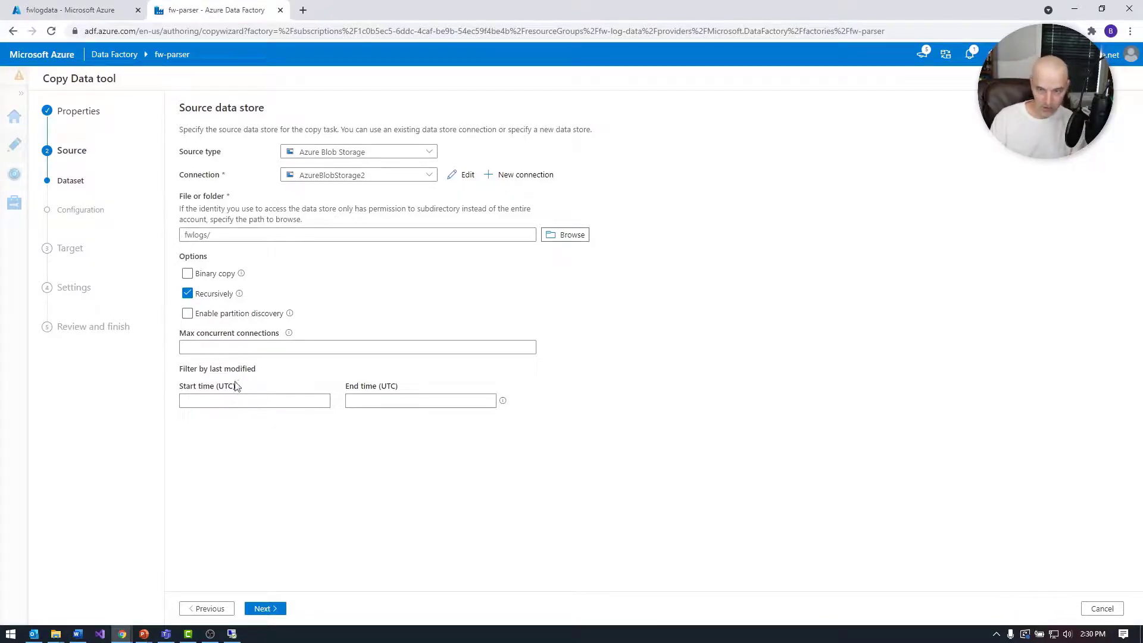
- Look at the last-modified start time picker and the Enable partition discovery option of the source
left_click(216, 397)
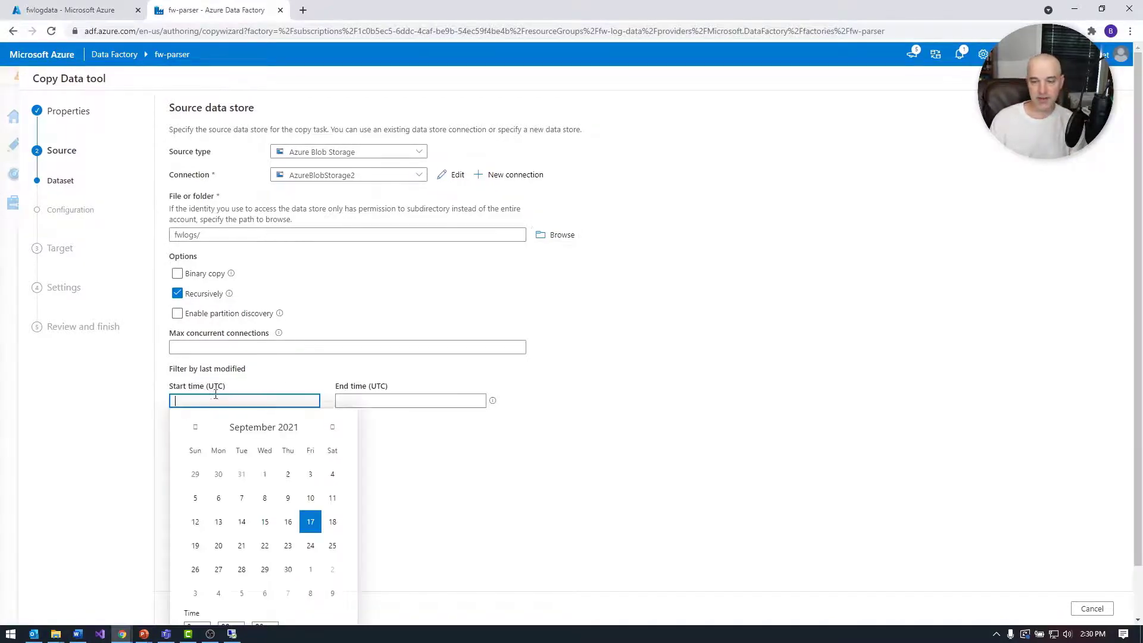
left_click(470, 474)
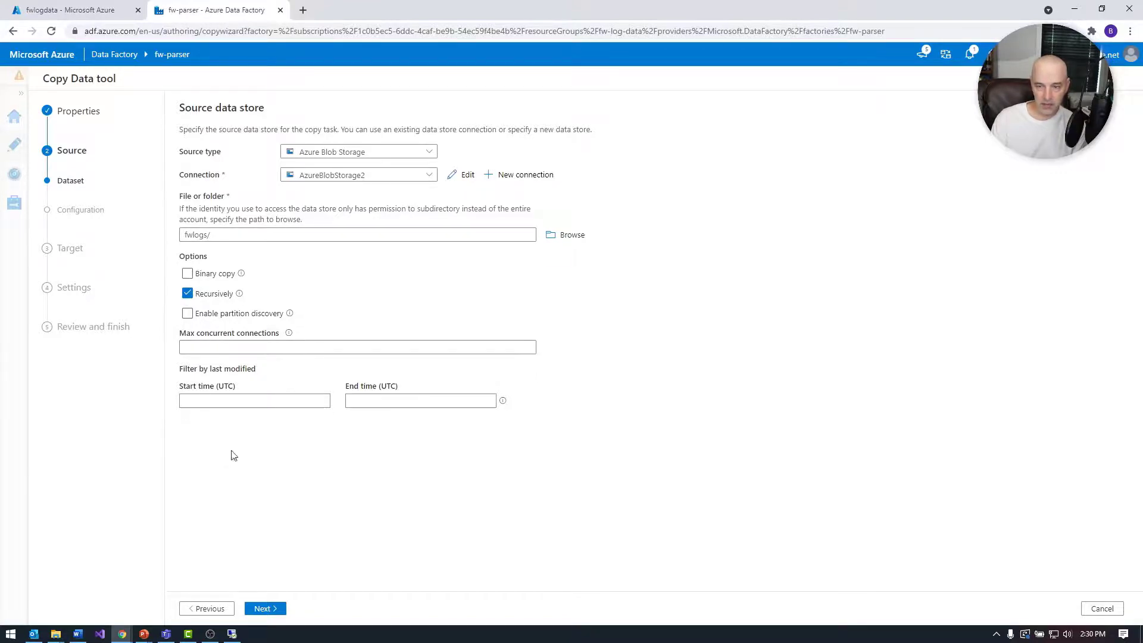
left_click(205, 315)
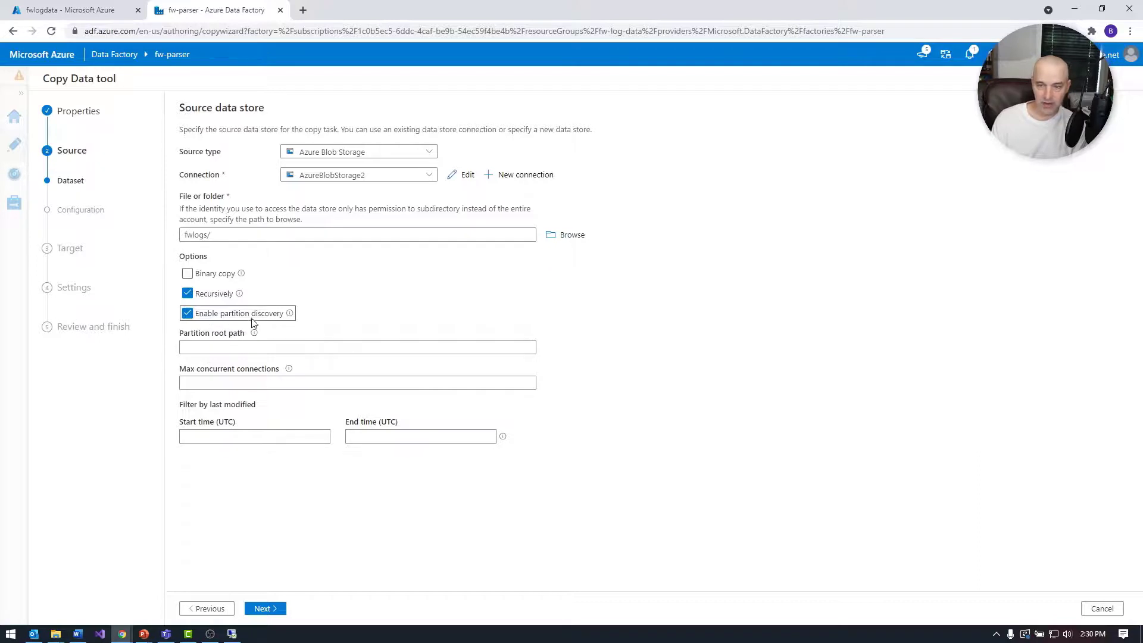
left_click(187, 313)
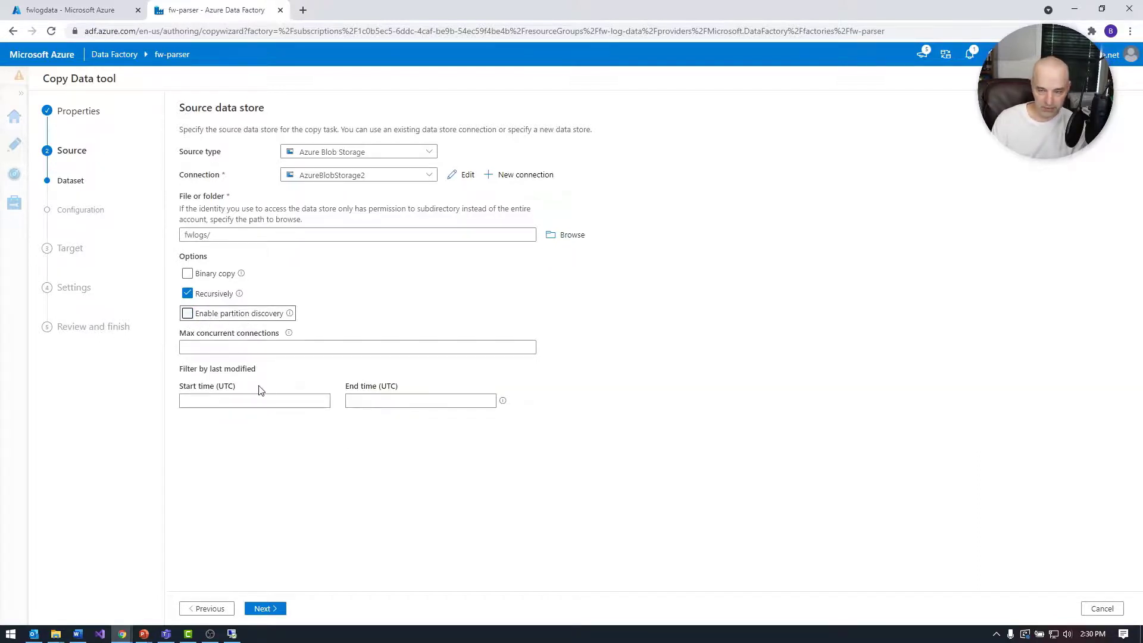
- Continue to the source file format settings and set the file format to JSON format
left_click(269, 607)
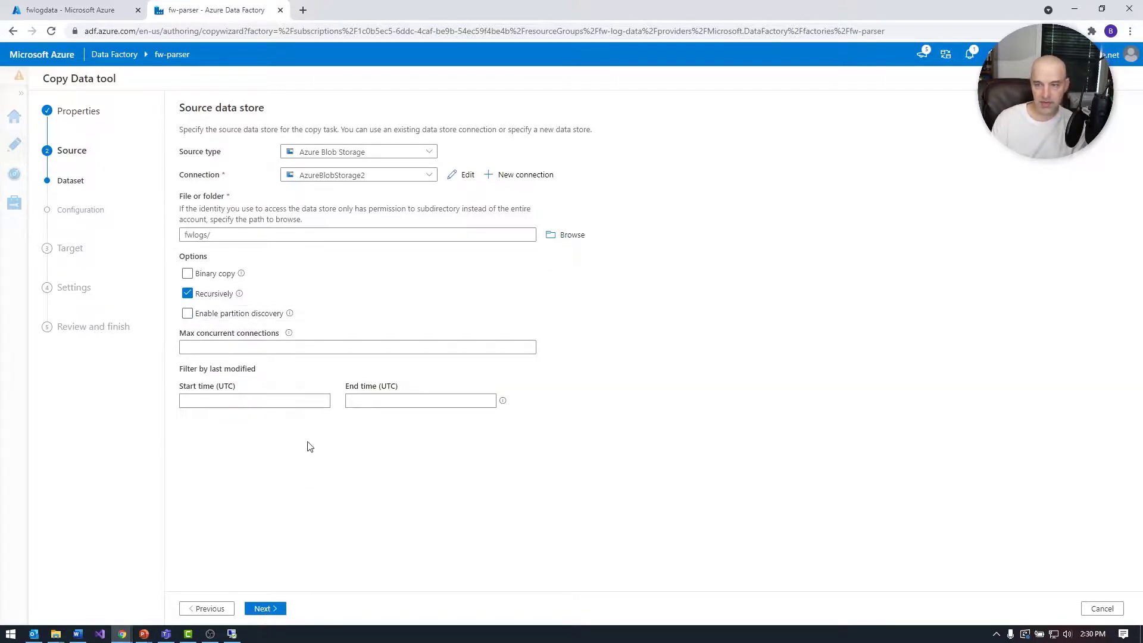
left_click(268, 608)
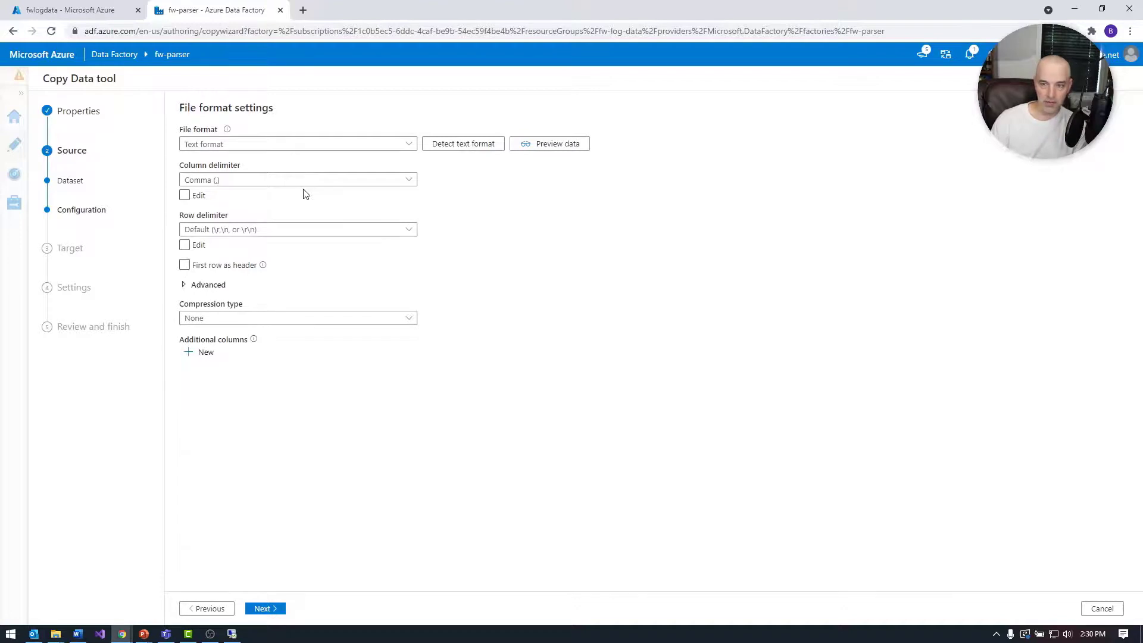
left_click(319, 144)
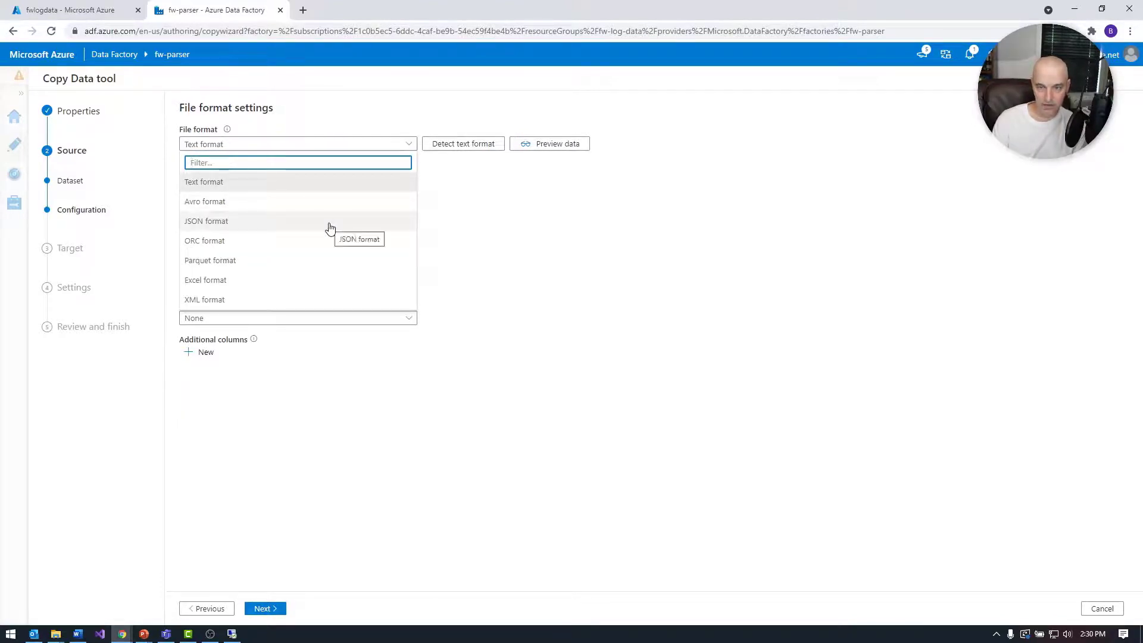
left_click(326, 223)
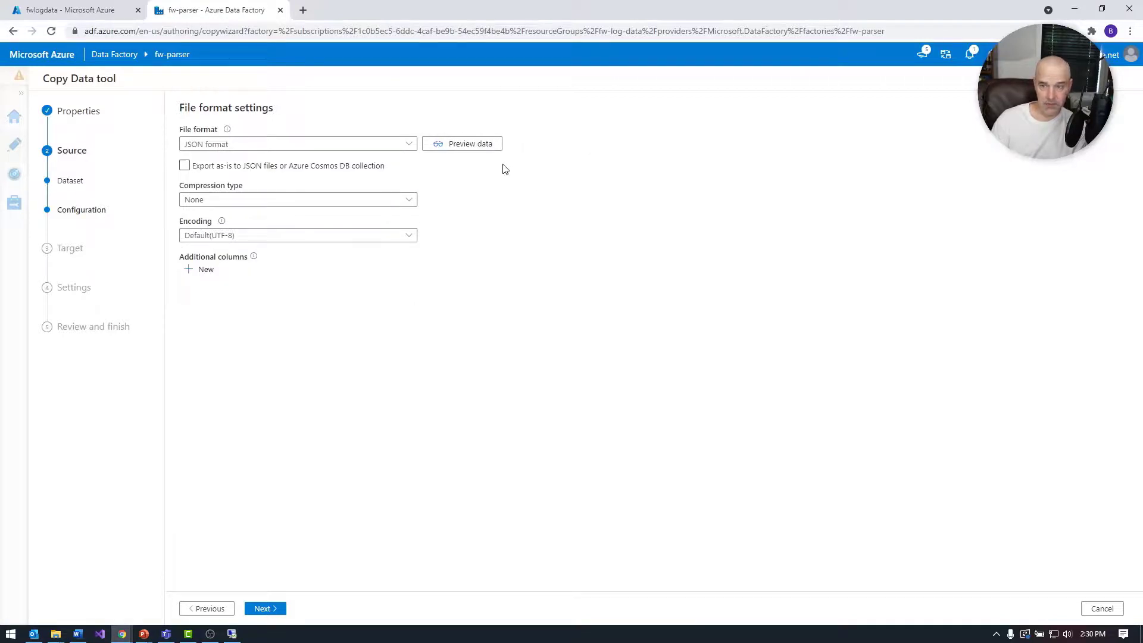
- Return to the source dataset, enable Binary copy, and continue to the destination data store
left_click(70, 181)
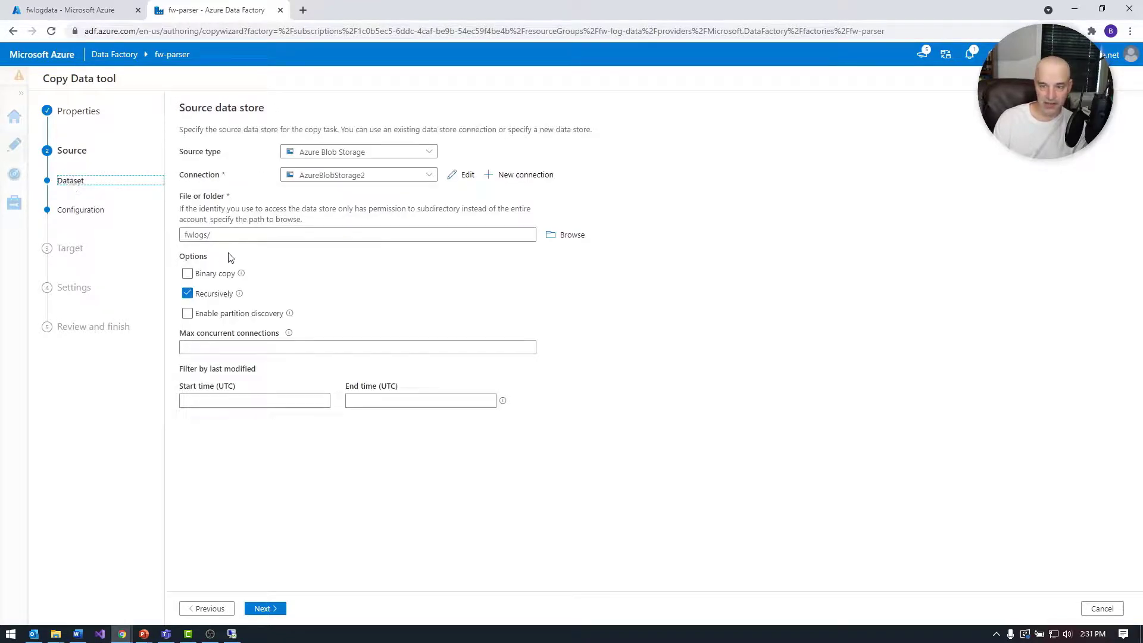
left_click(203, 274)
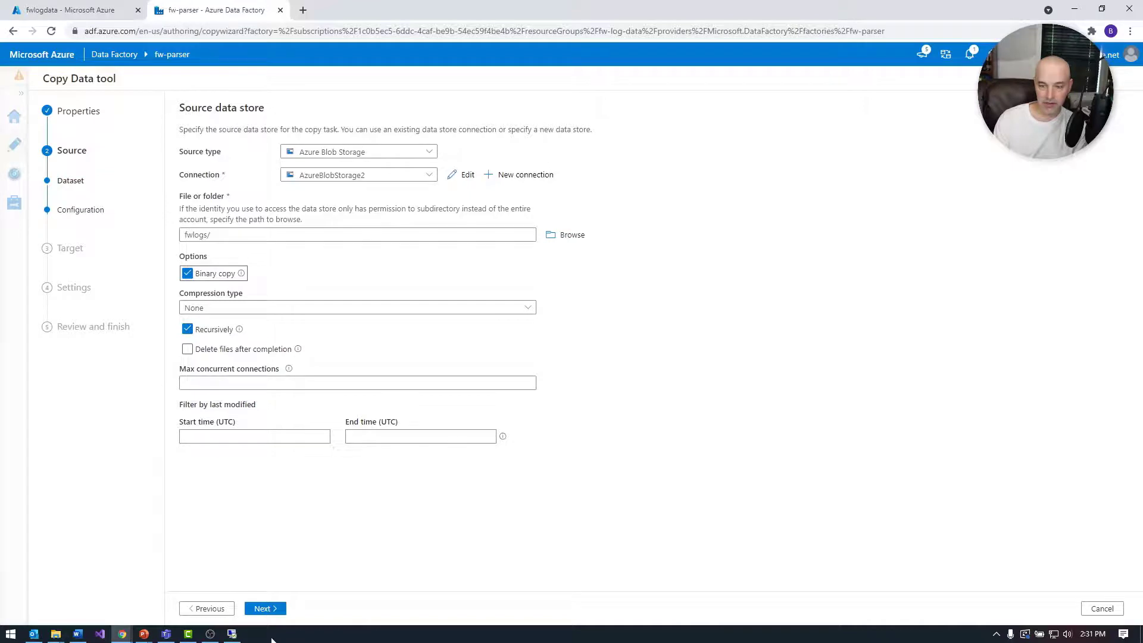
left_click(265, 608)
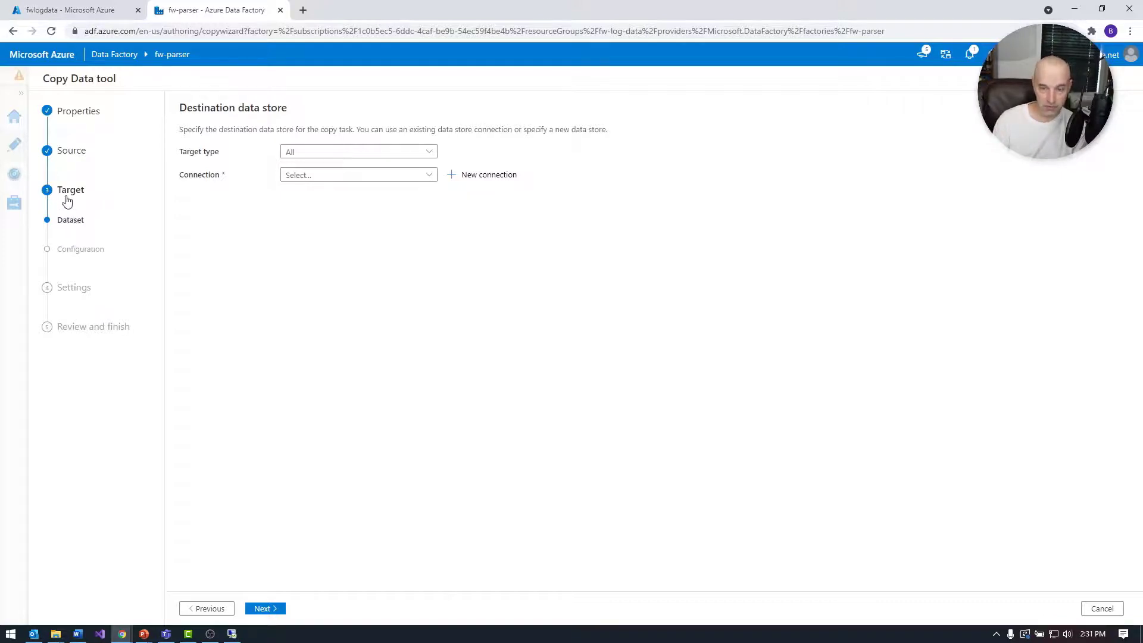
- Turn off Binary copy in the source settings, look at the JSON format settings again, and go back to the source dataset
left_click(69, 152)
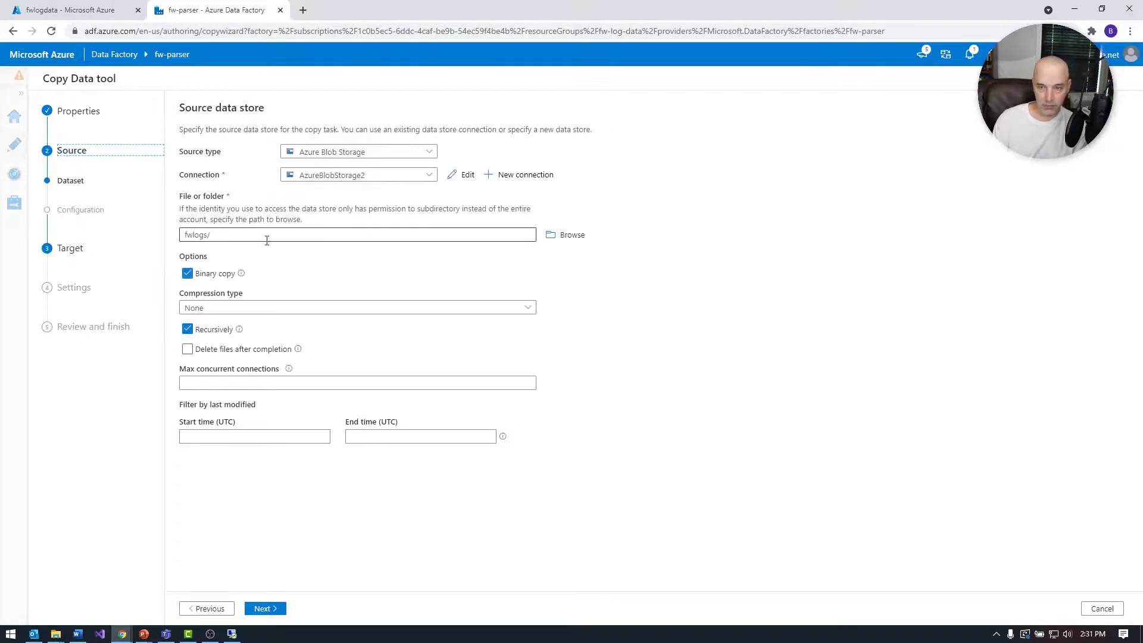
left_click(200, 275)
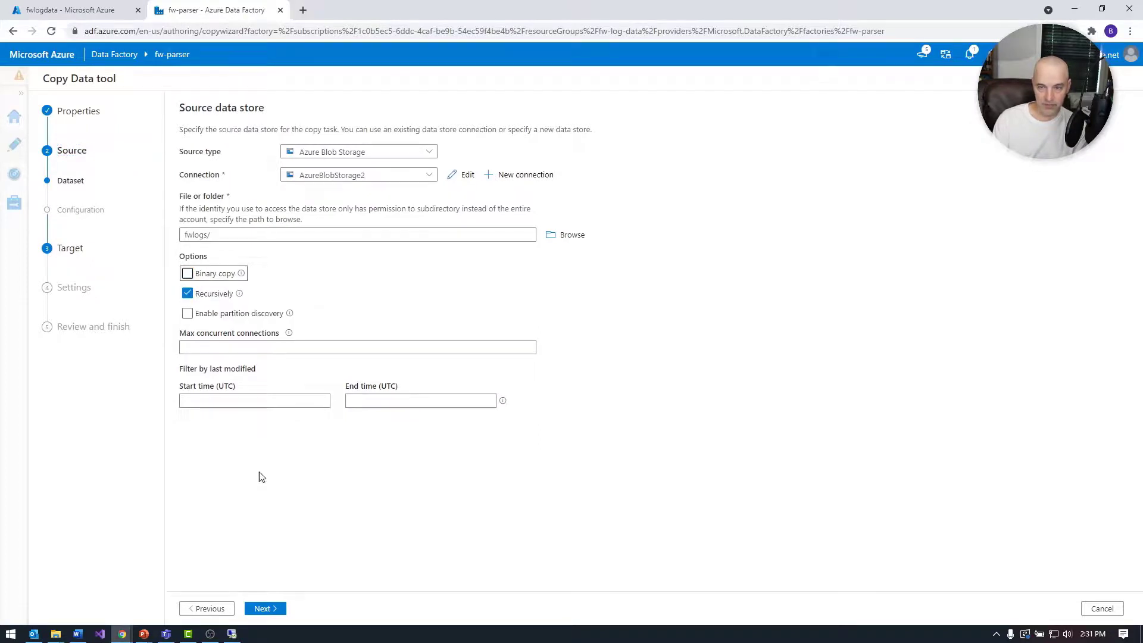
left_click(265, 608)
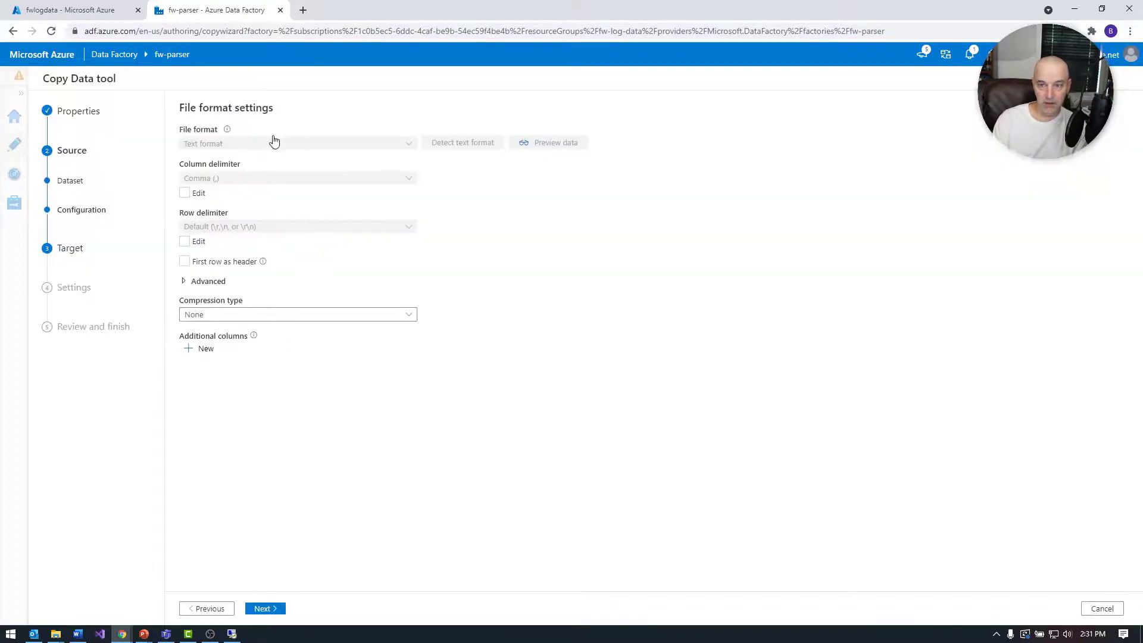
left_click(273, 145)
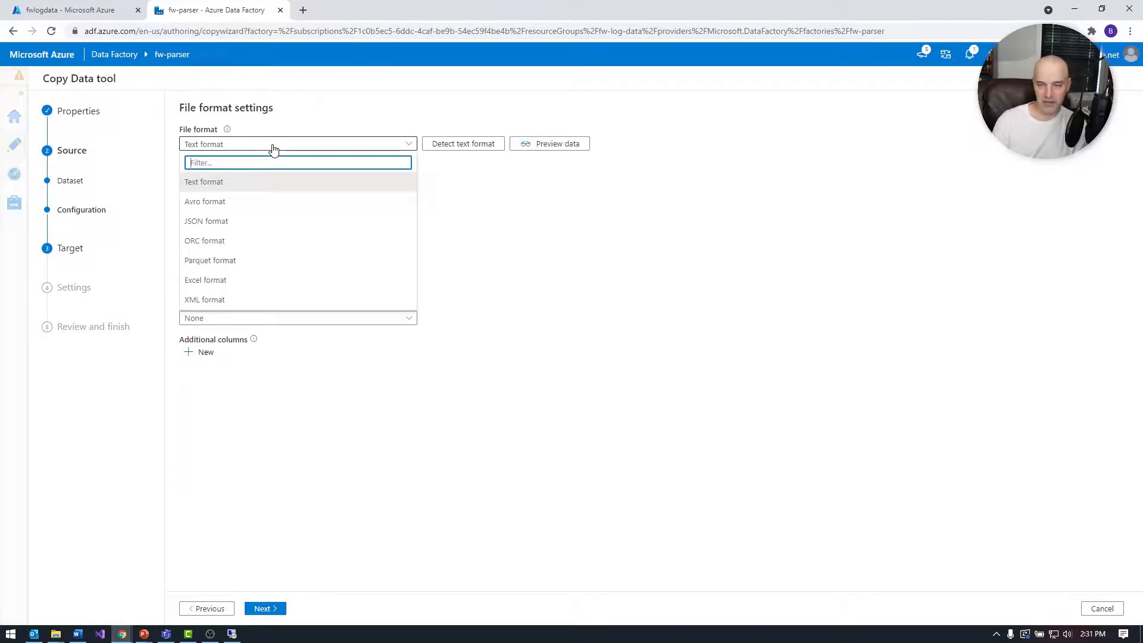
left_click(286, 222)
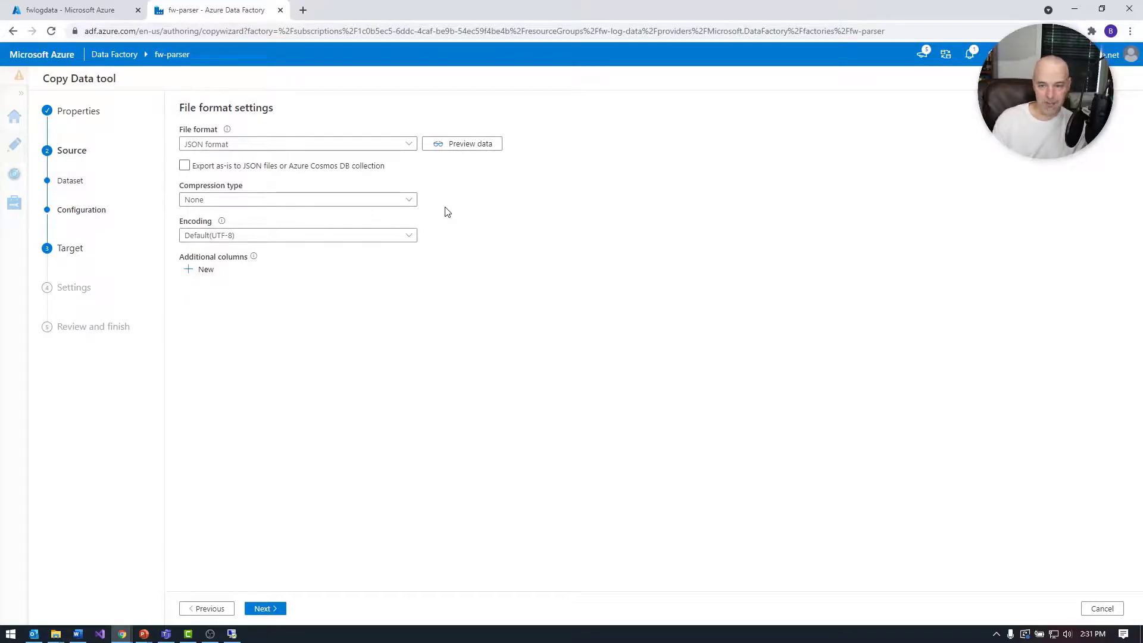
left_click(209, 609)
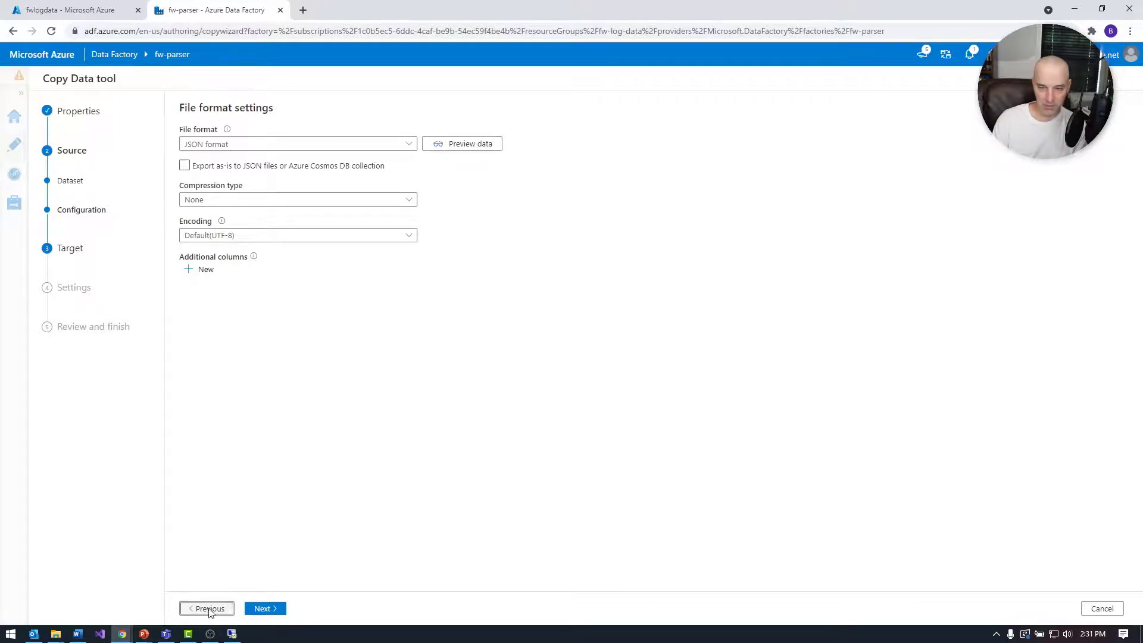
- Enable Binary copy for the source, keep Delete files after completion off, and continue to the destination data store
left_click(218, 276)
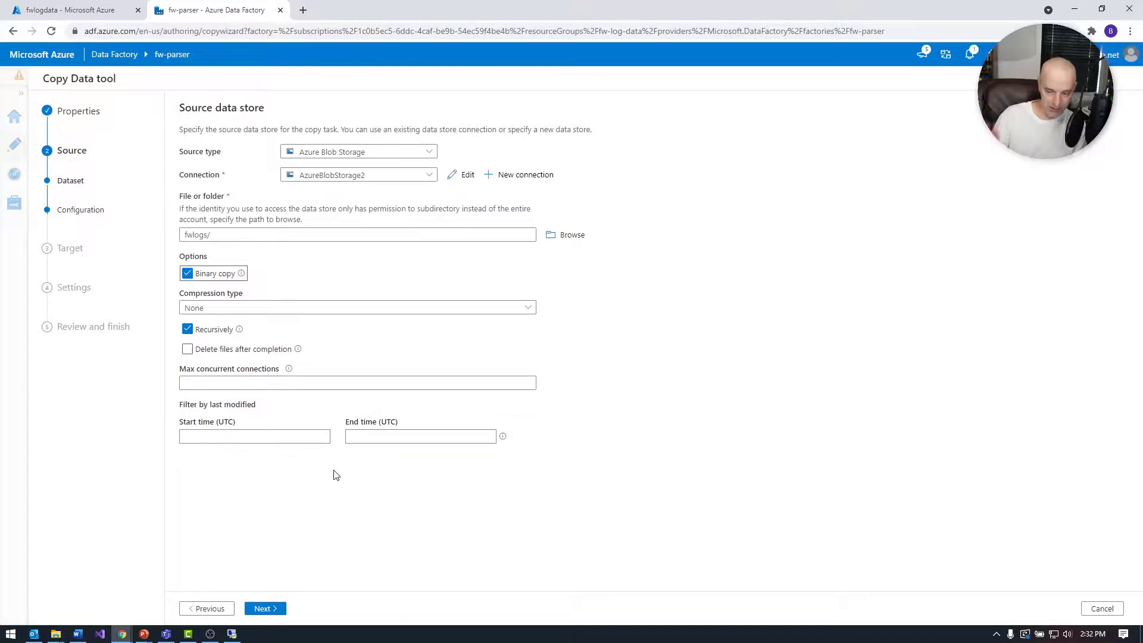
left_click(226, 350)
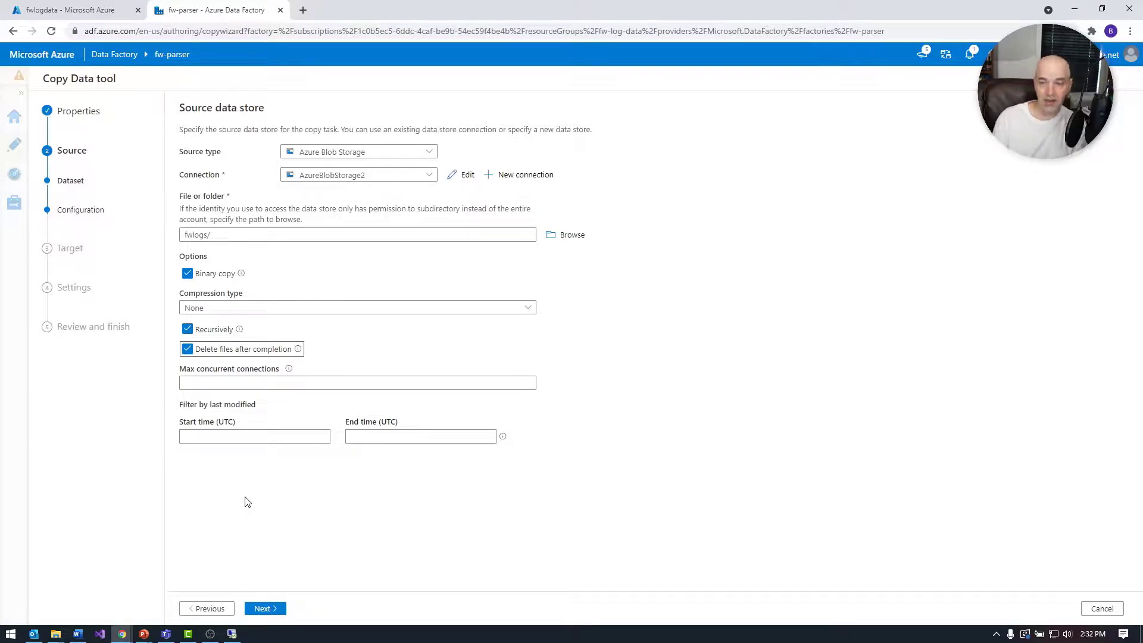
left_click(222, 352)
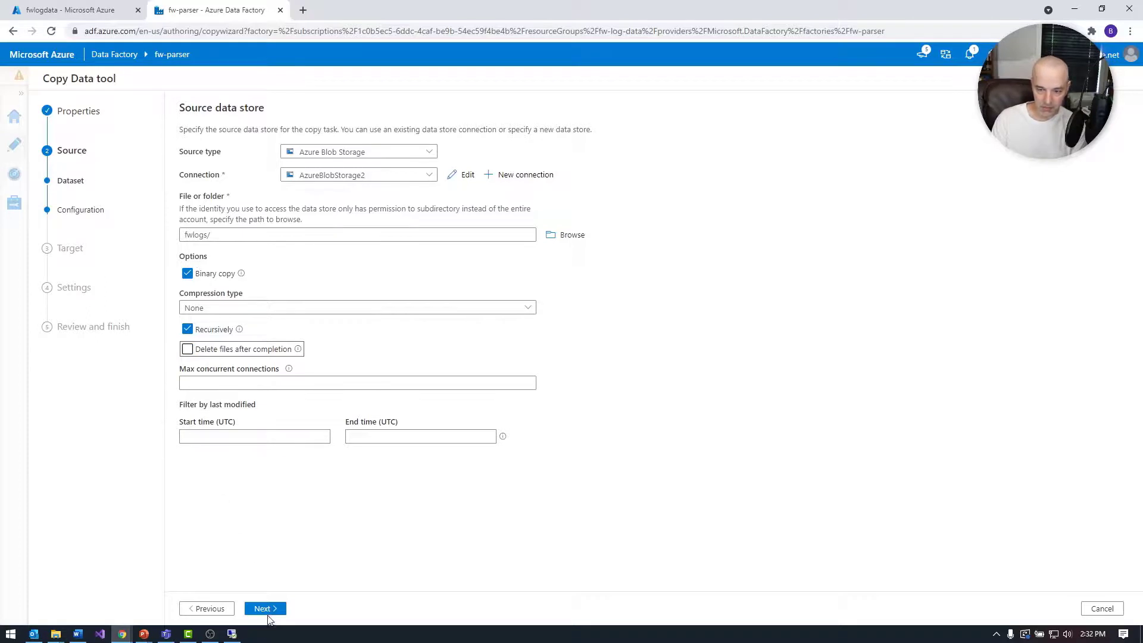
left_click(265, 608)
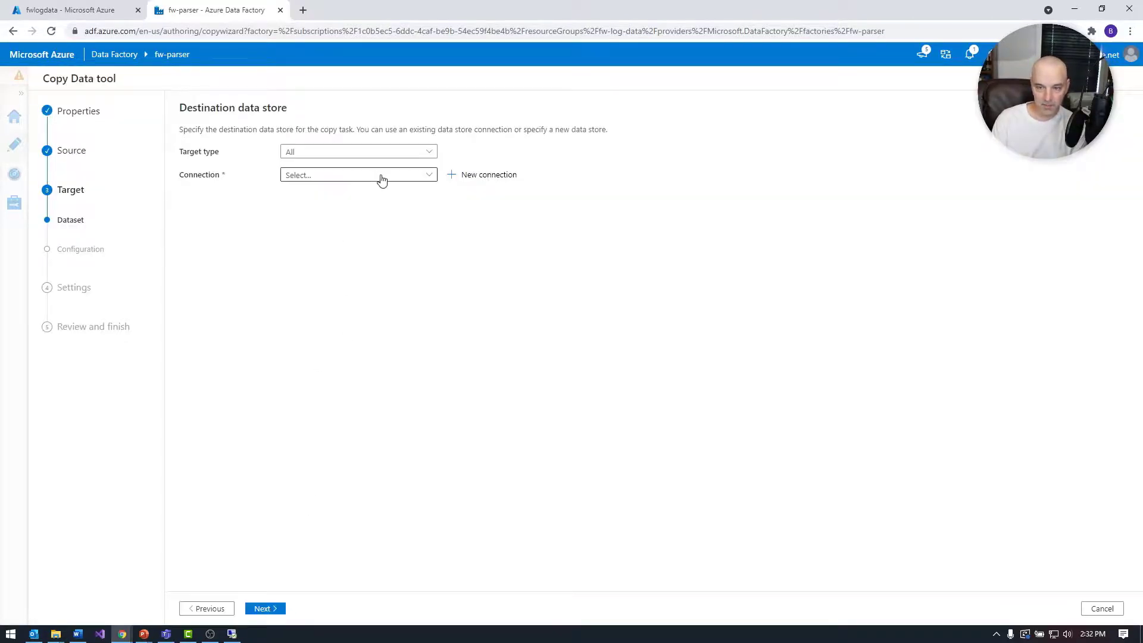
- Start a new Azure Data Lake Storage Gen2 connection for the destination data store
left_click(417, 175)
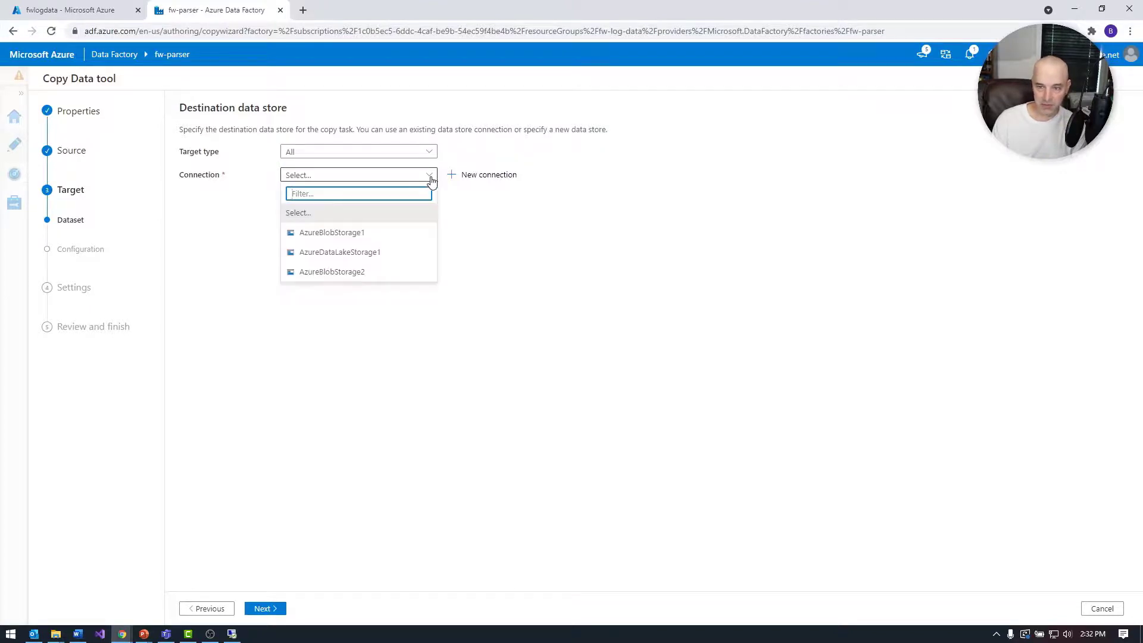
left_click(462, 178)
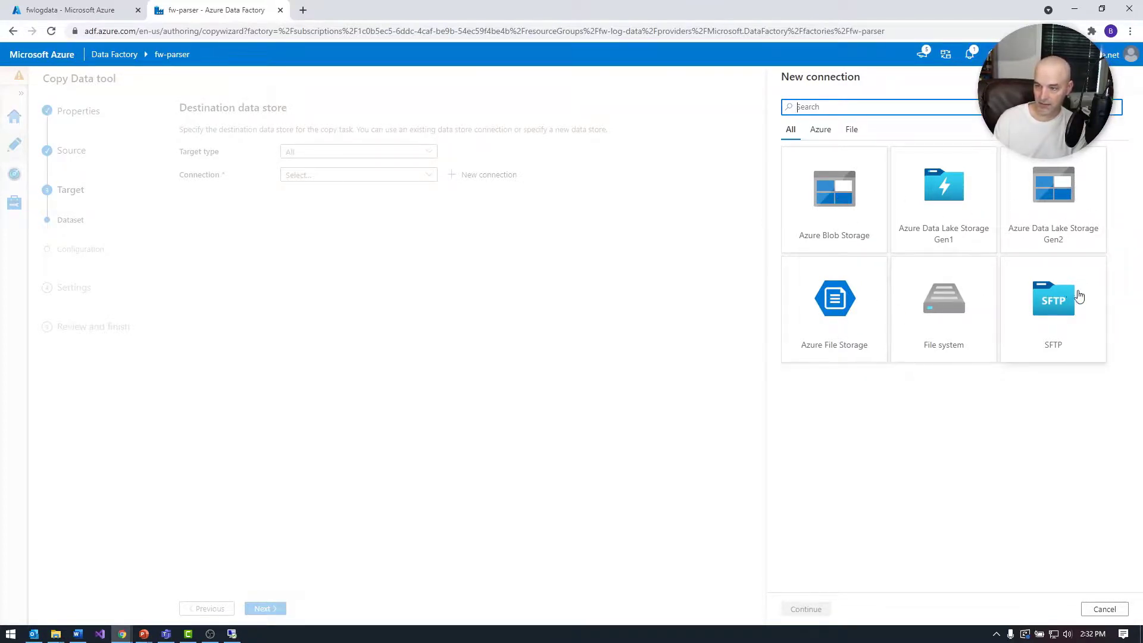
left_click(1052, 189)
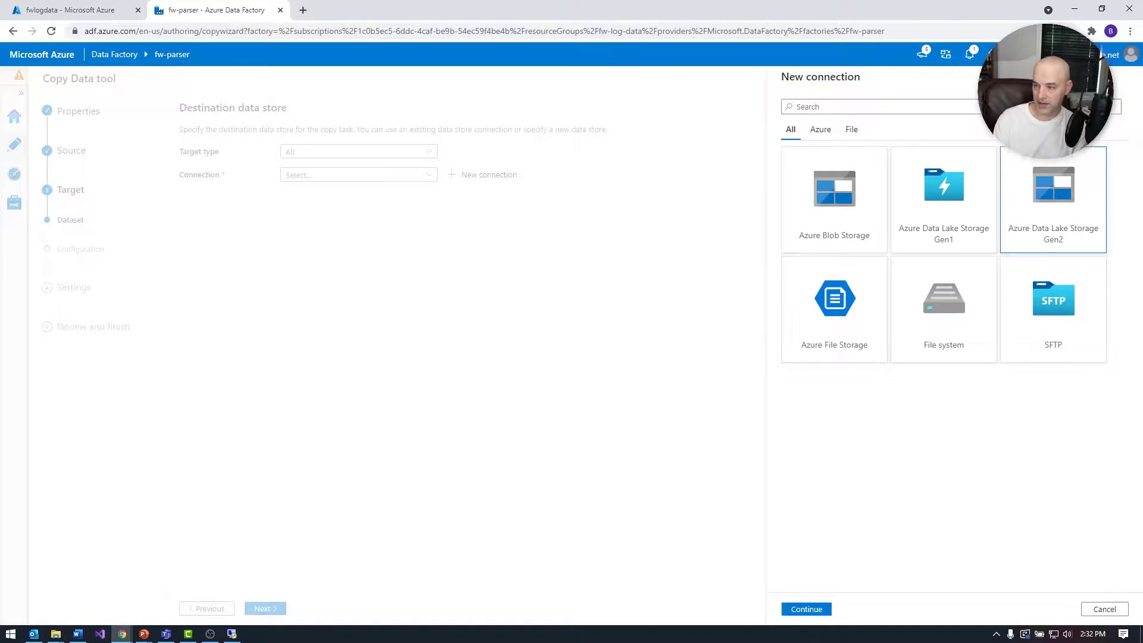
left_click(799, 610)
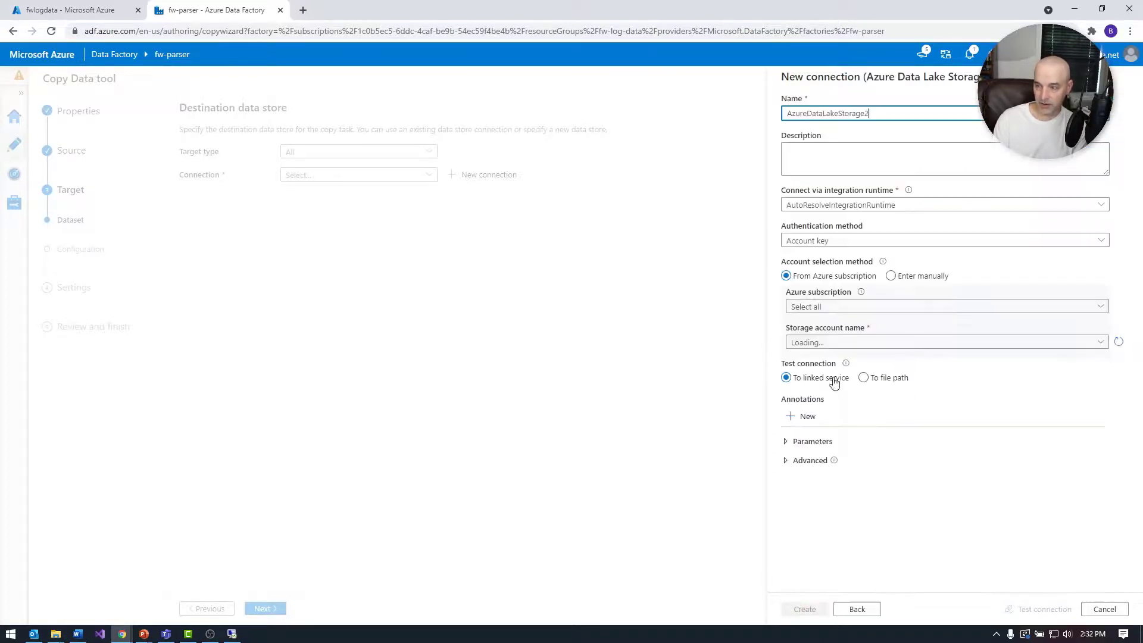
- Keep account key authentication, choose the Visual Studio Ultimate with MSDN subscription and the fwlogdatadl storage account, and create the connection
left_click(952, 214)
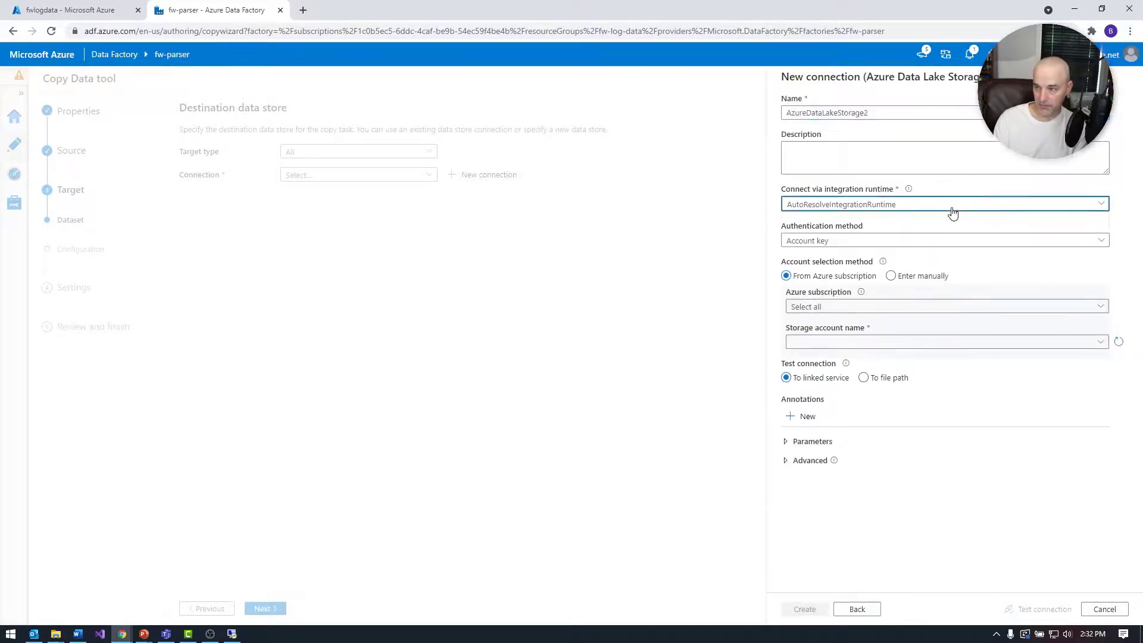
left_click(952, 213)
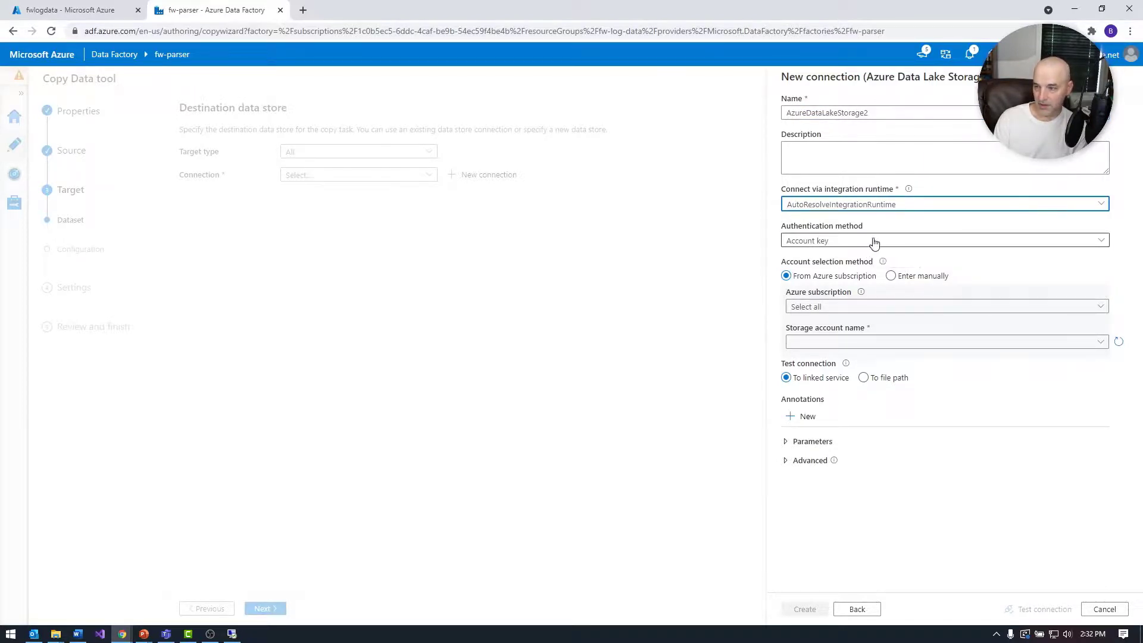
left_click(874, 241)
left_click(875, 241)
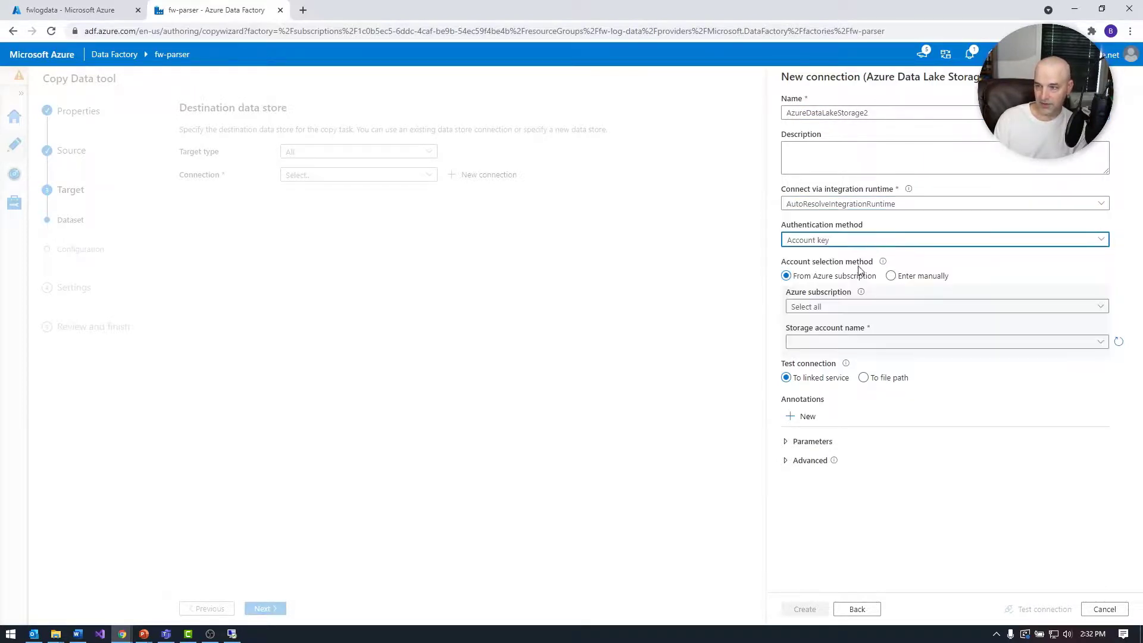
left_click(878, 307)
left_click(886, 434)
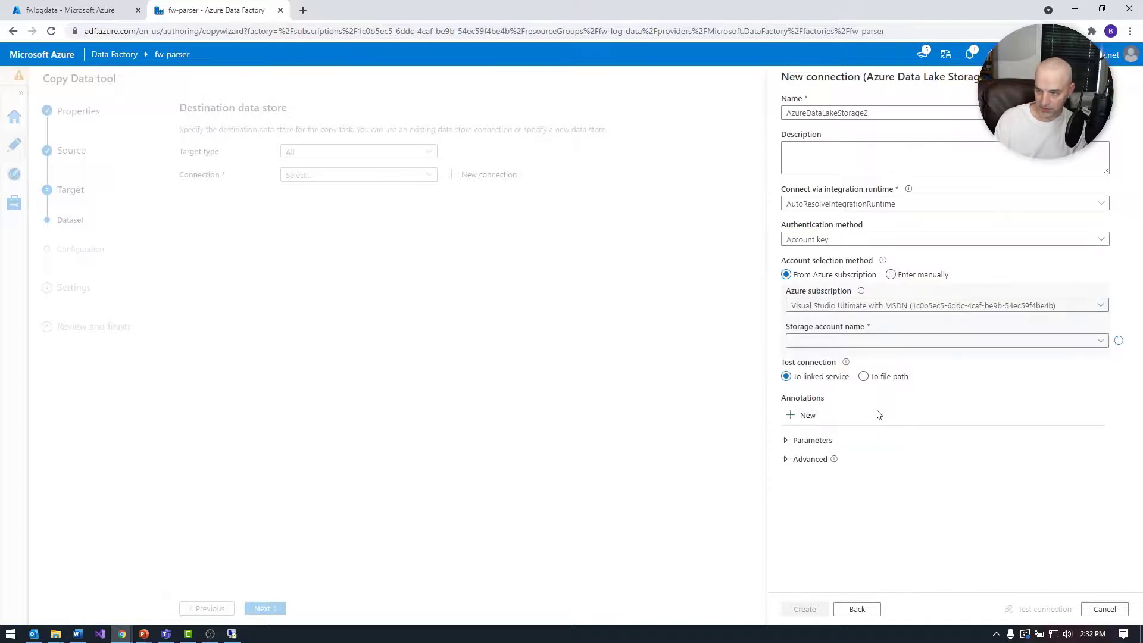
left_click(873, 338)
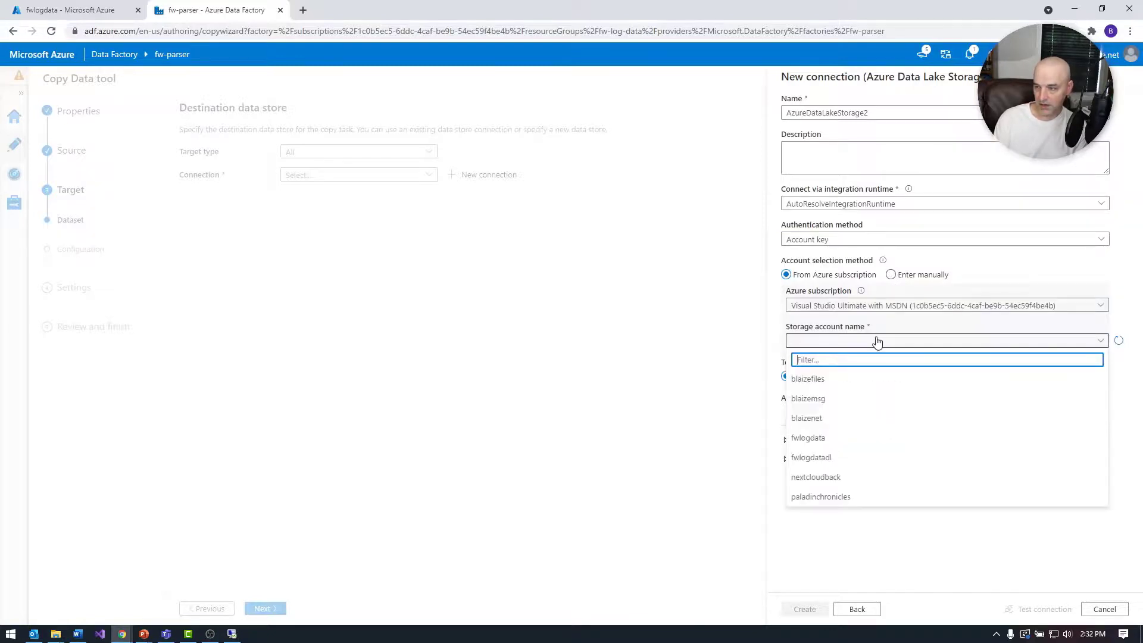
left_click(848, 457)
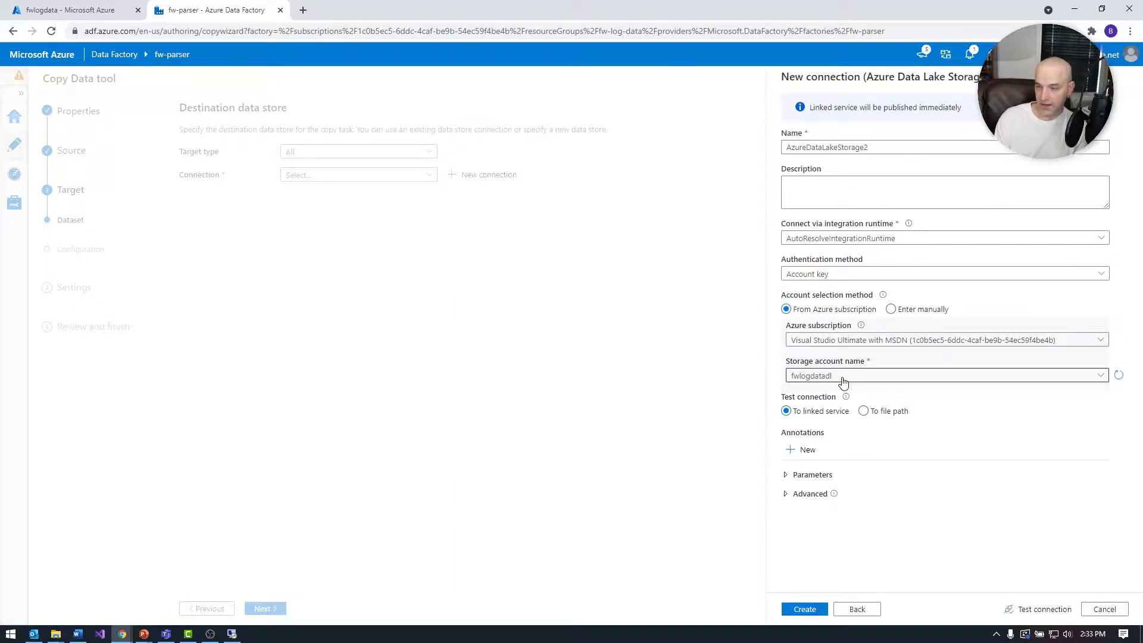
left_click(856, 377)
left_click(858, 377)
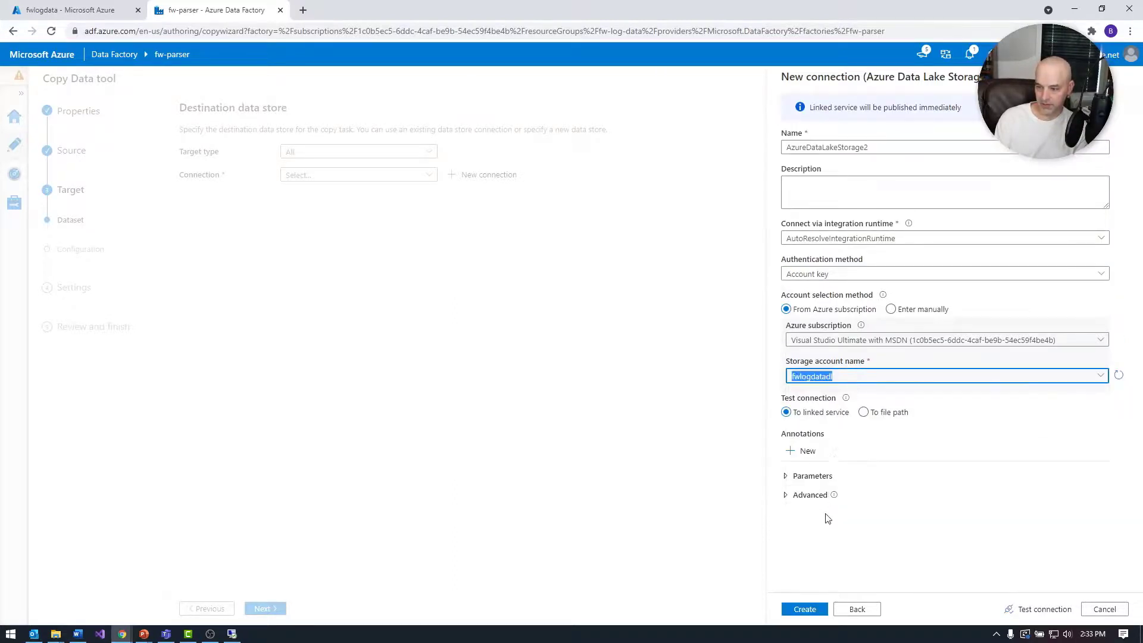
left_click(791, 611)
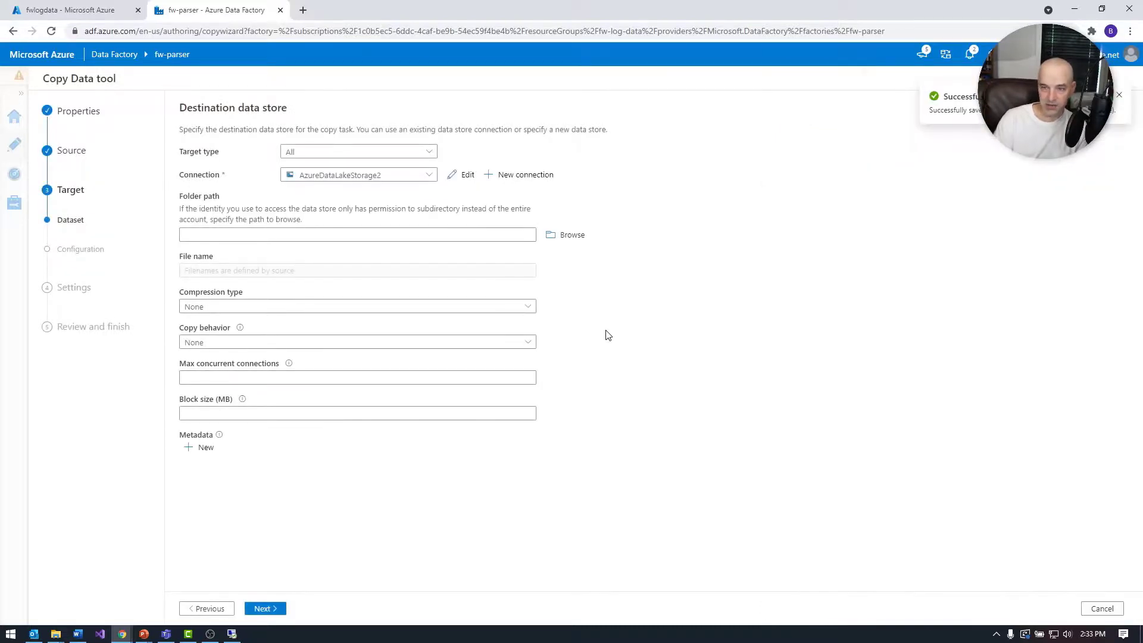
- Choose the fwlogs folder as the destination path, keep the compression type at None, and continue to the copy settings
left_click(566, 234)
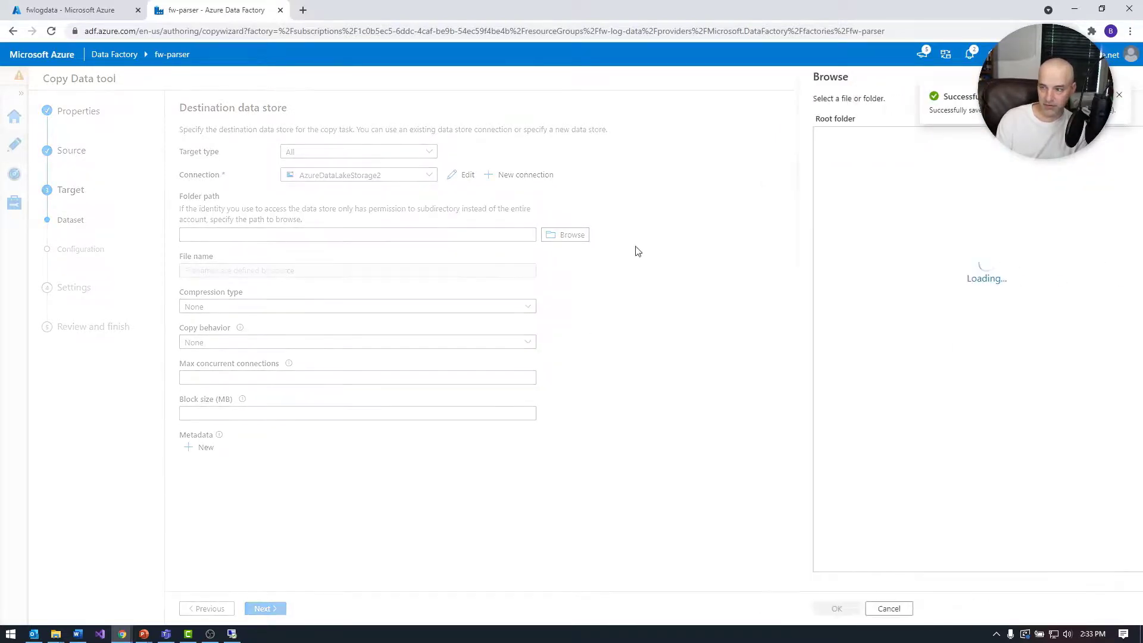
left_click(817, 137)
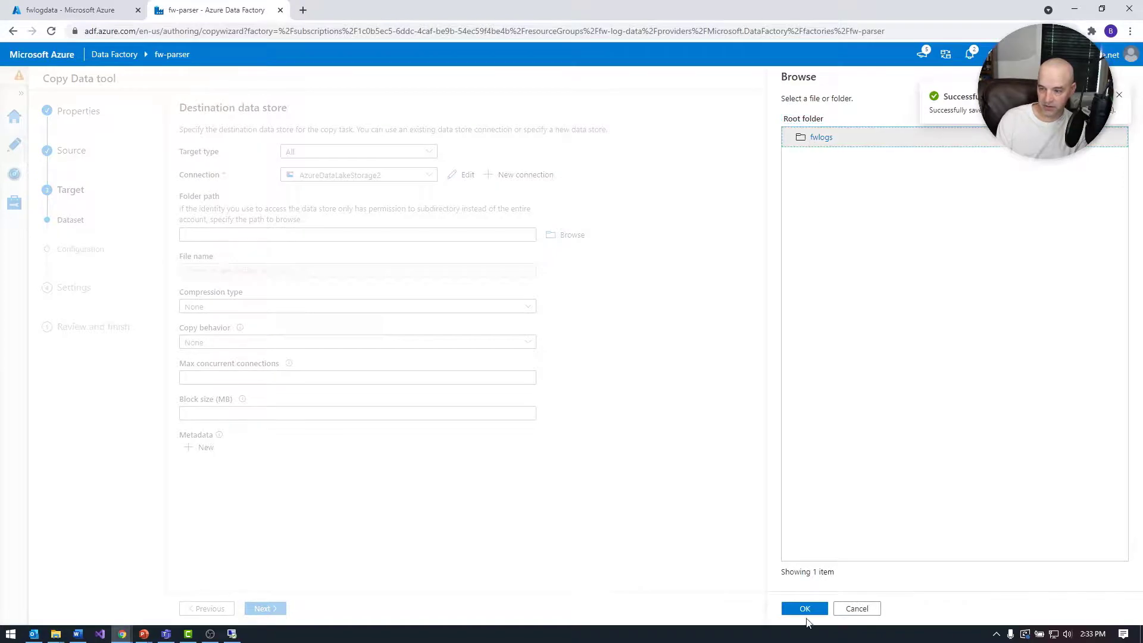
left_click(794, 610)
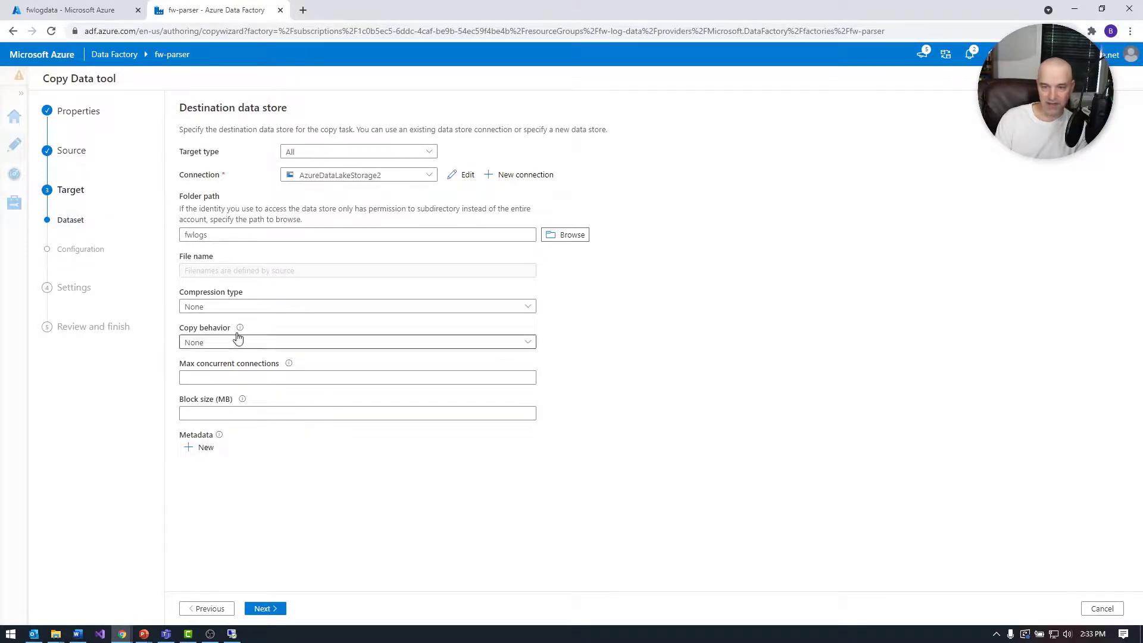
left_click(248, 307)
left_click(248, 315)
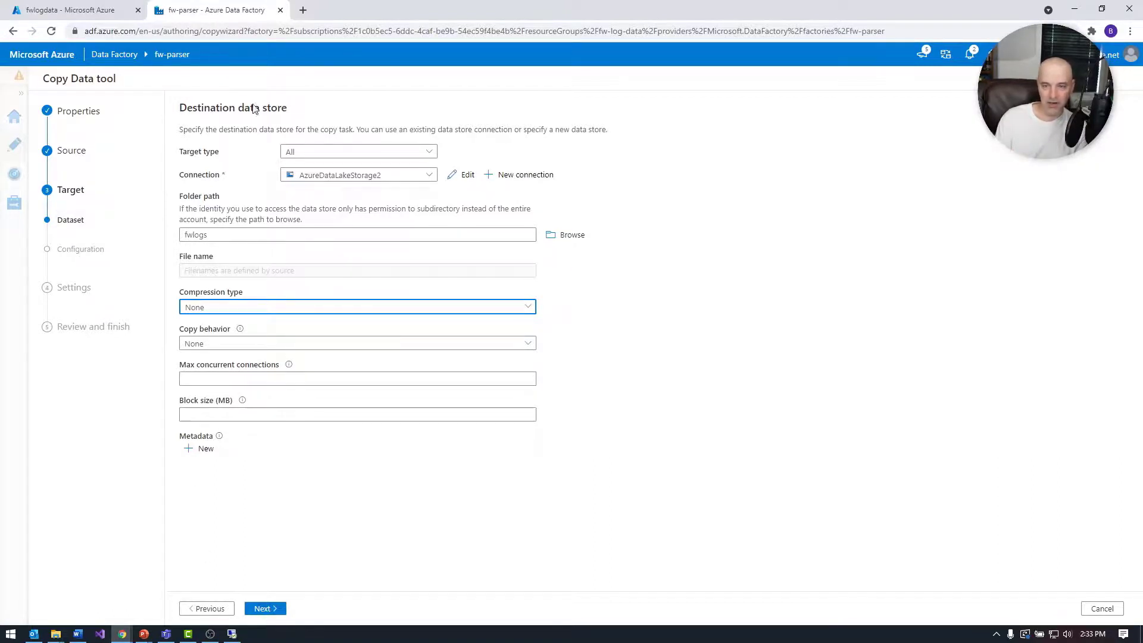
left_click(265, 608)
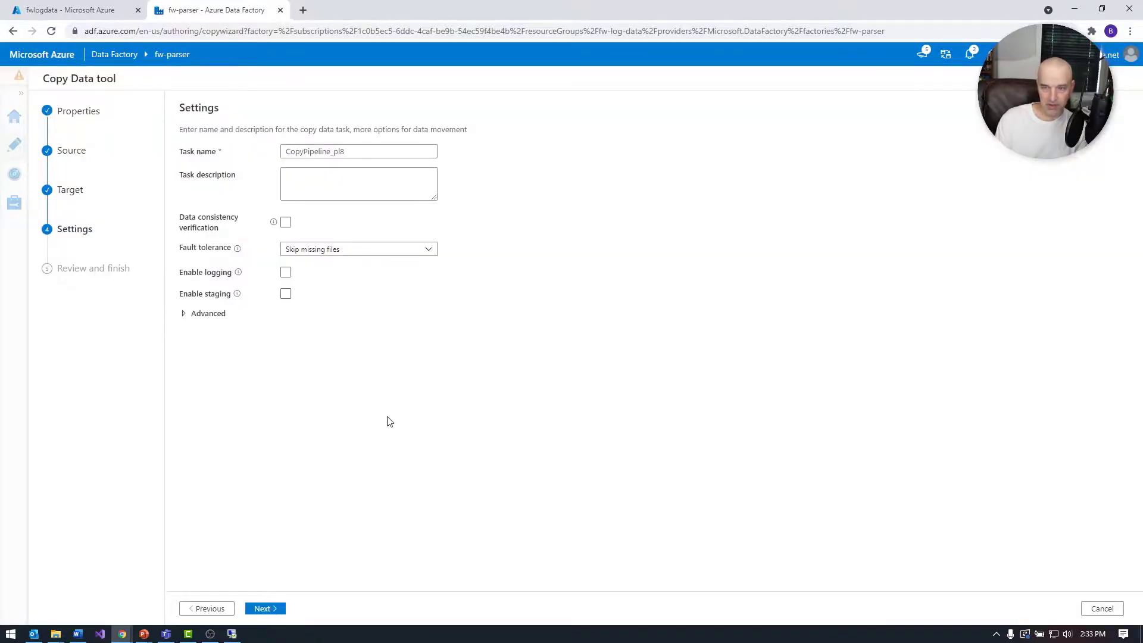
- Keep fault tolerance at Skip missing files, accept the summary, deploy the copy pipeline, and finish the Copy Data tool
left_click(326, 253)
left_click(582, 296)
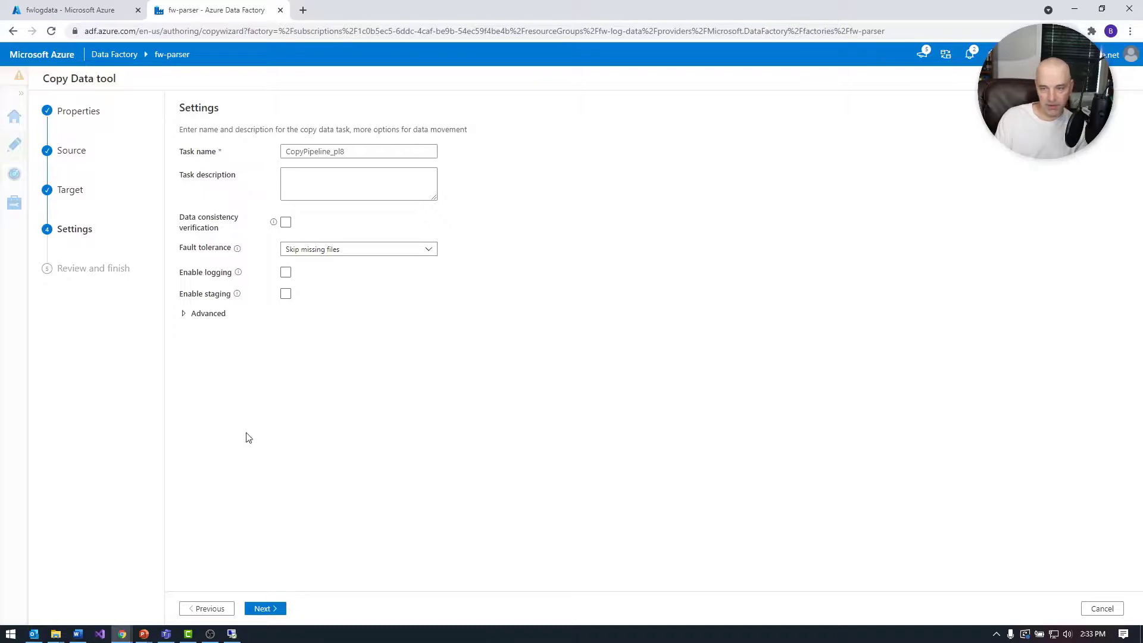
left_click(268, 611)
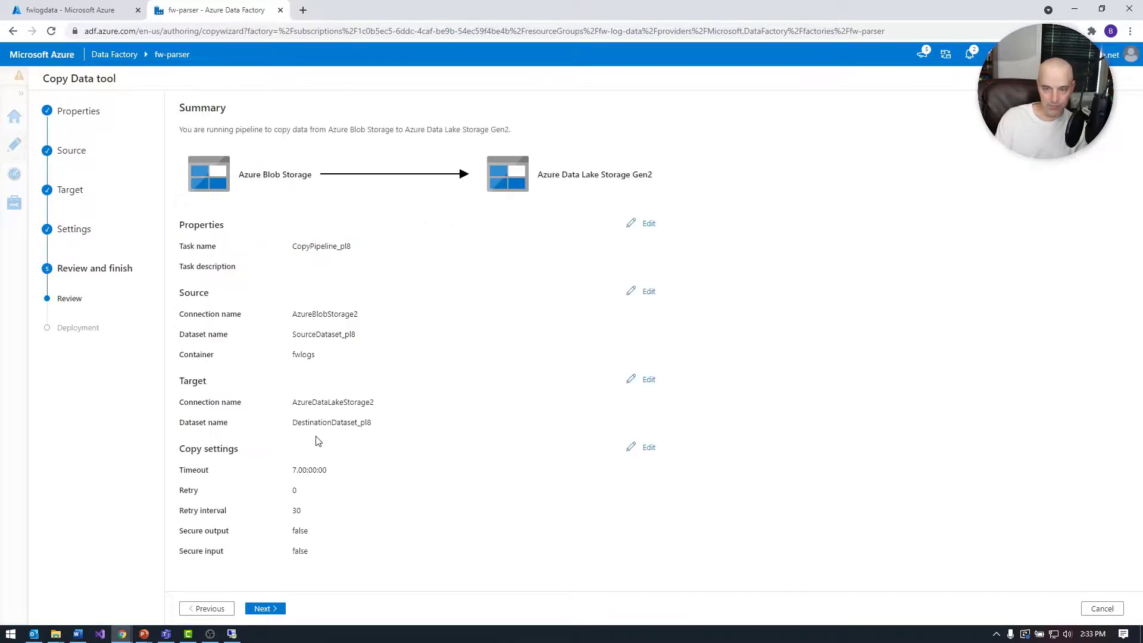
left_click(268, 608)
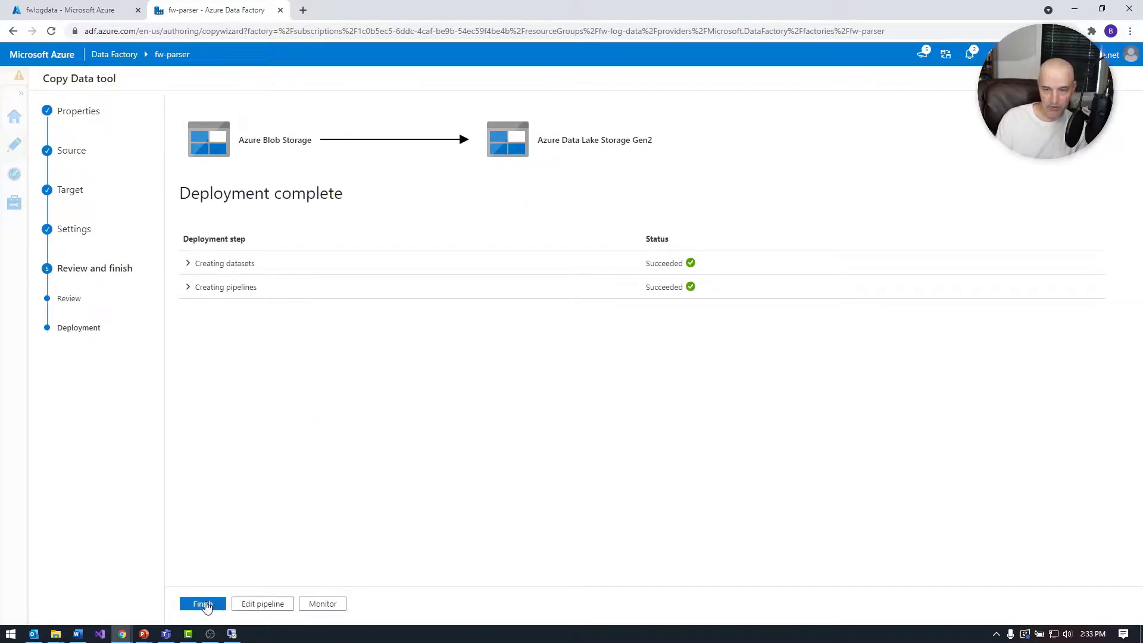
left_click(202, 604)
- Check the Dataset group in the factory resources and open the CopyPipeline_pl8 pipeline
left_click(256, 297)
left_click(42, 222)
left_click(42, 221)
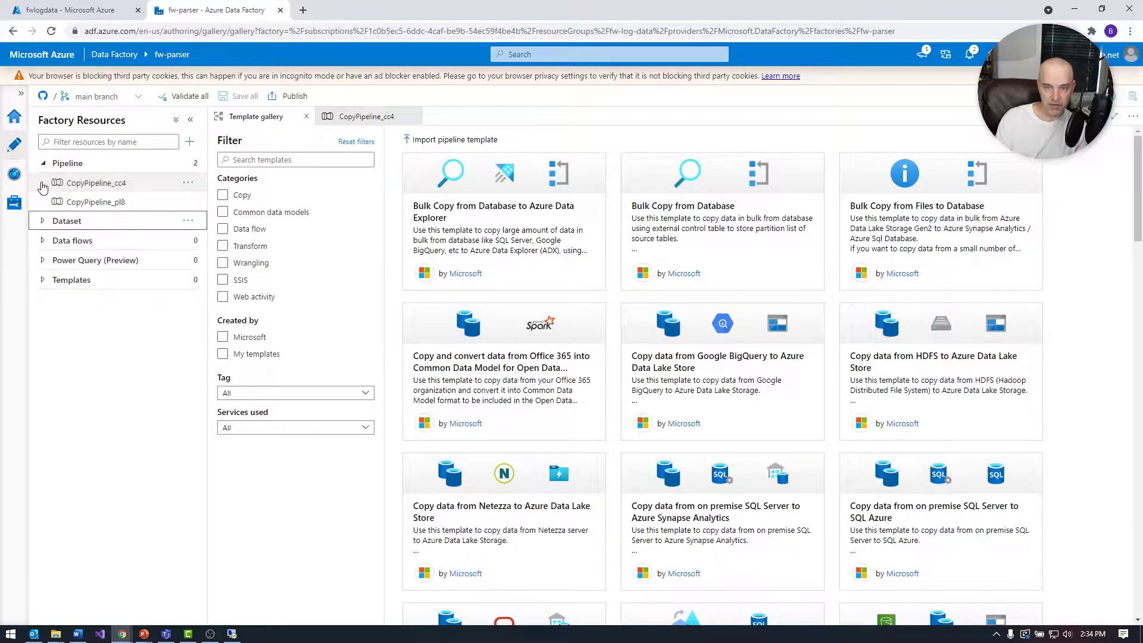
left_click(88, 203)
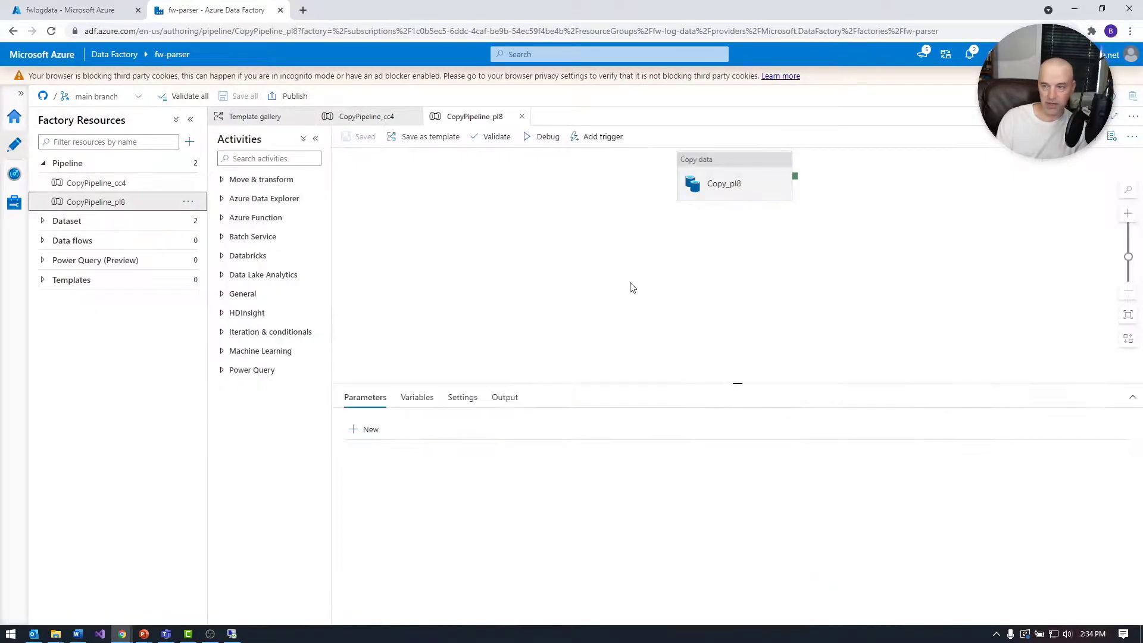
- Review the source and sink settings of the Copy_pl8 activity and reposition the activity on the pipeline canvas
left_click(727, 190)
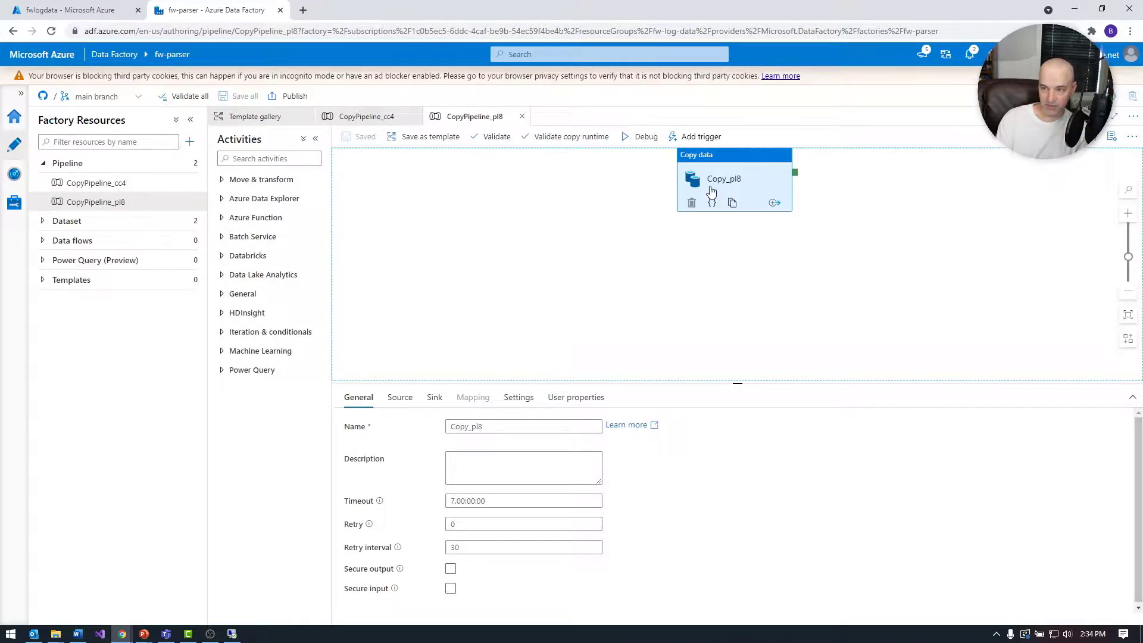
left_click(409, 410)
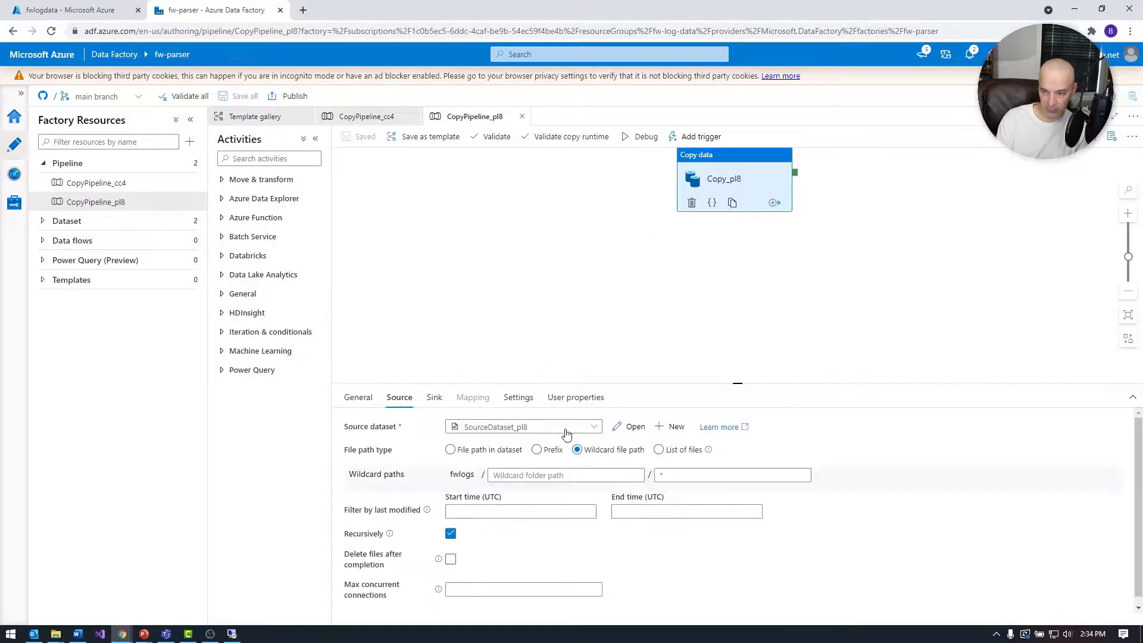
left_click(434, 397)
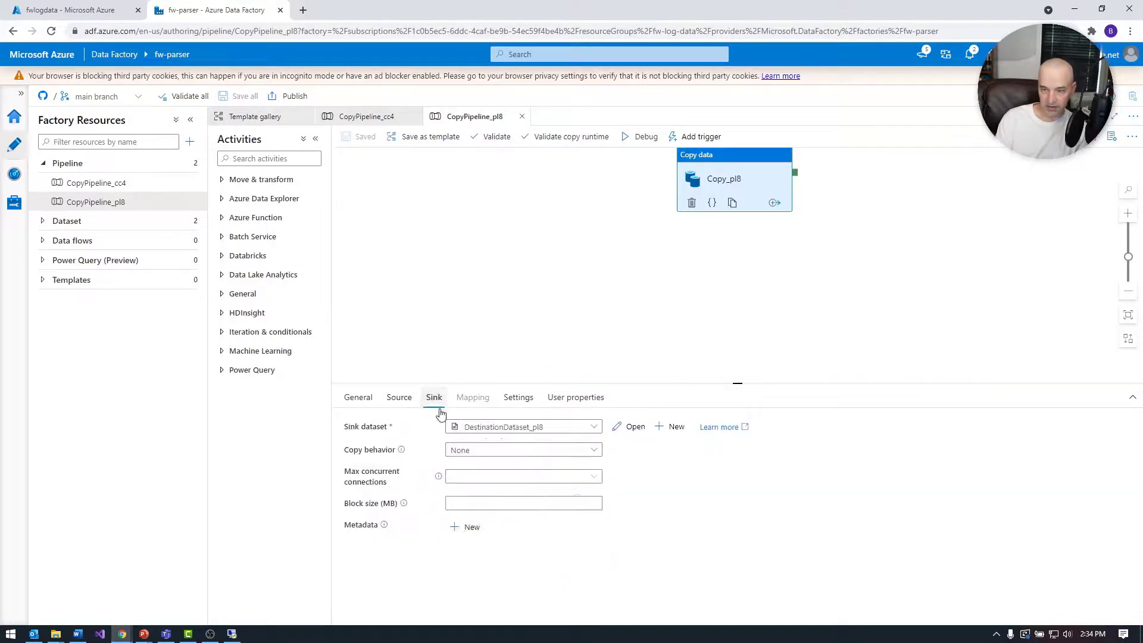
left_click(399, 403)
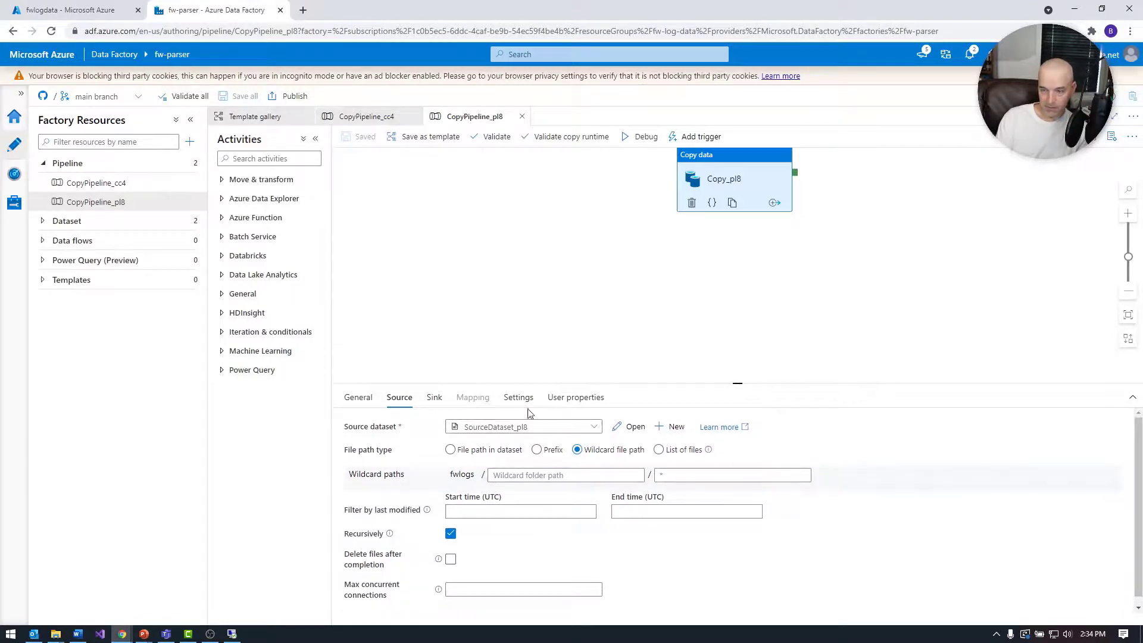
left_click(434, 398)
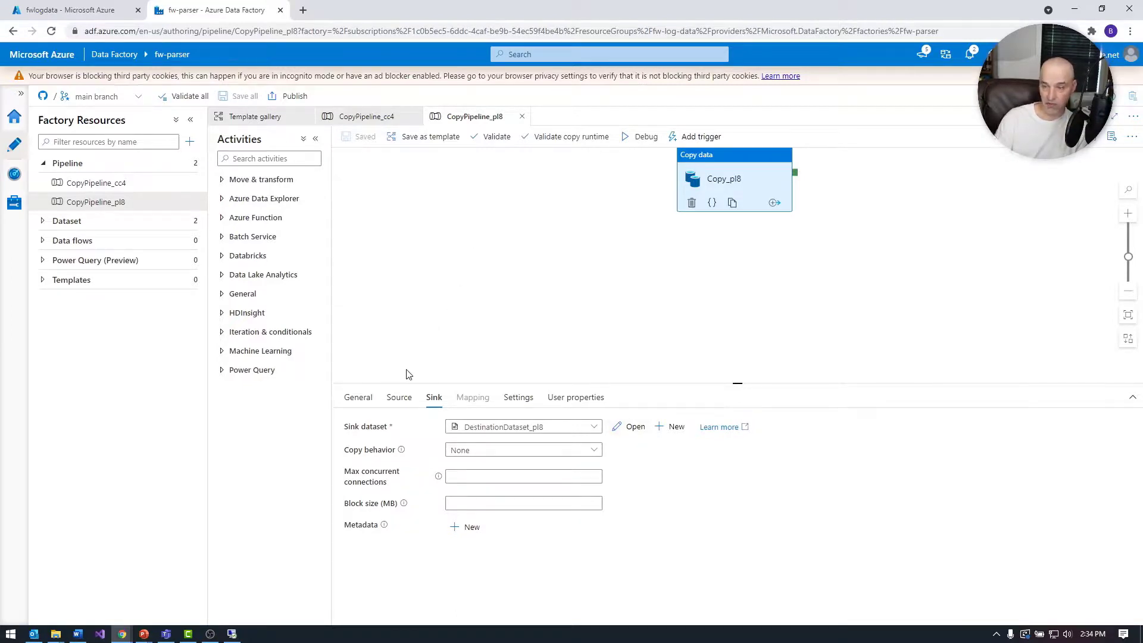
left_click_drag(770, 156, 863, 183)
- Look at the schedule options for a new trigger on the pipeline, and close them without creating a trigger
left_click(704, 138)
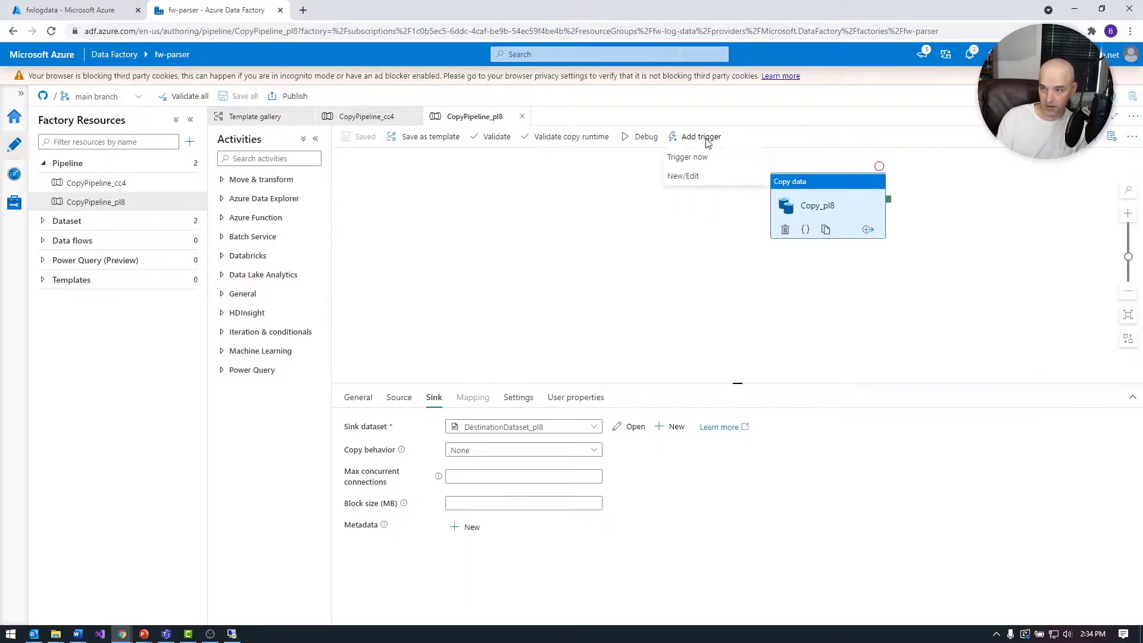
left_click(690, 176)
left_click(881, 105)
left_click(834, 146)
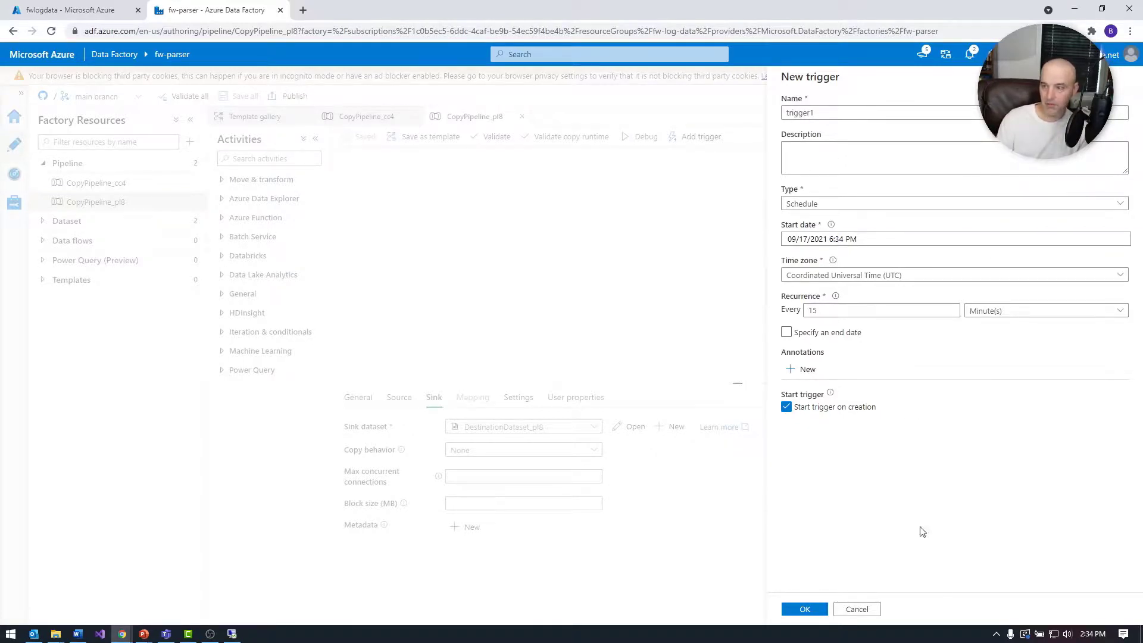
left_click(857, 609)
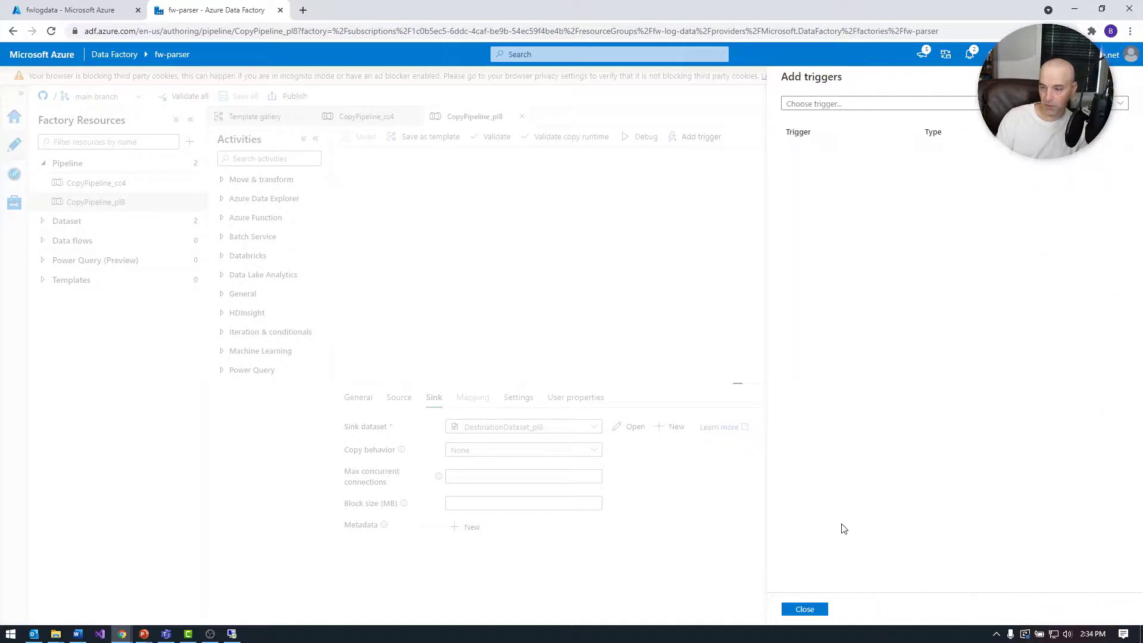
left_click(817, 610)
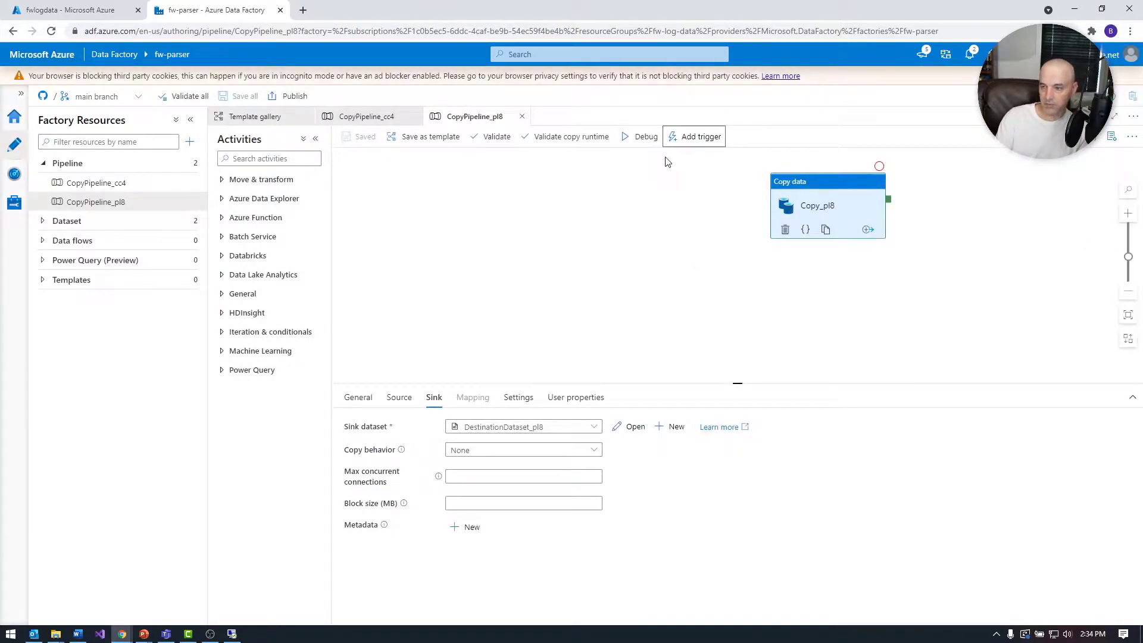
- Run the pipeline in debug mode and examine the Copy_pl8 run details for data and files read and written
left_click(641, 137)
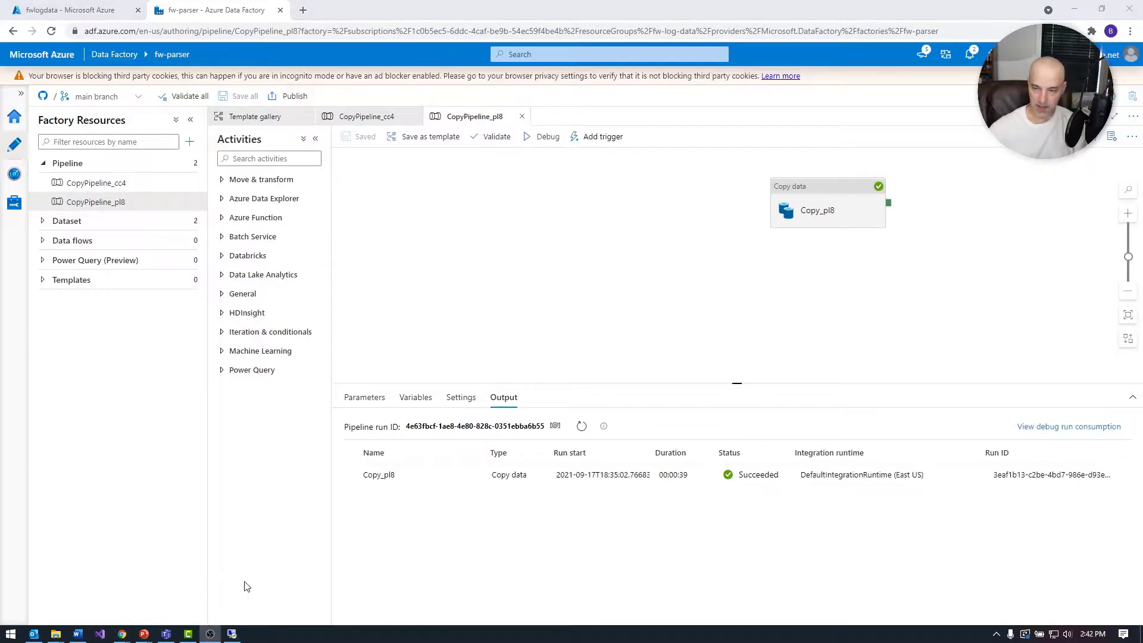
mouse_move(513, 479)
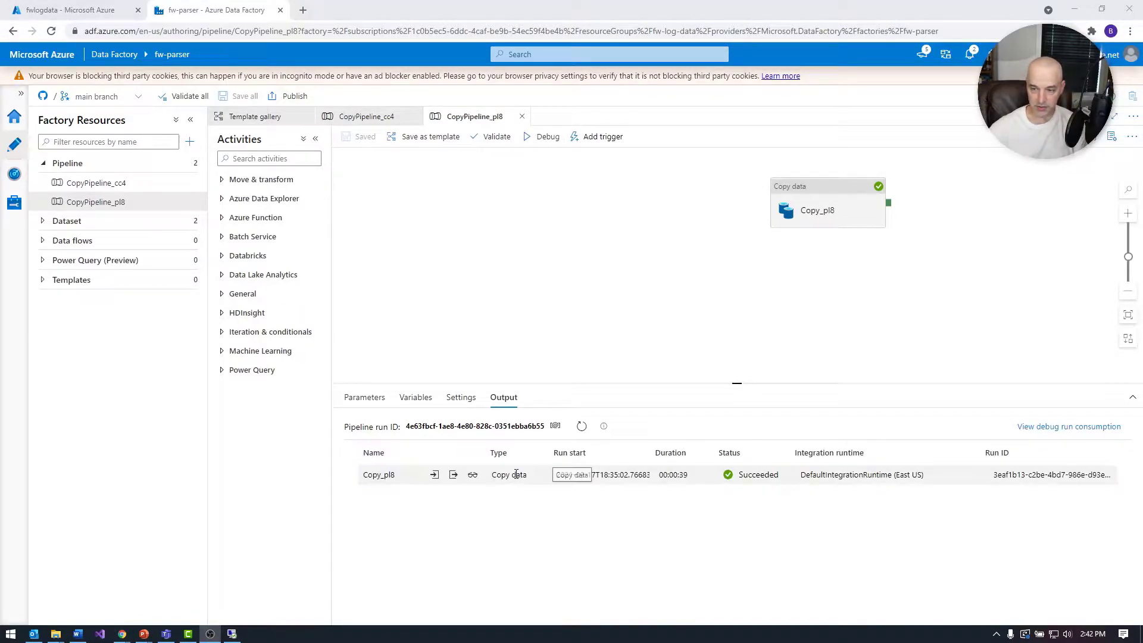
left_click(472, 476)
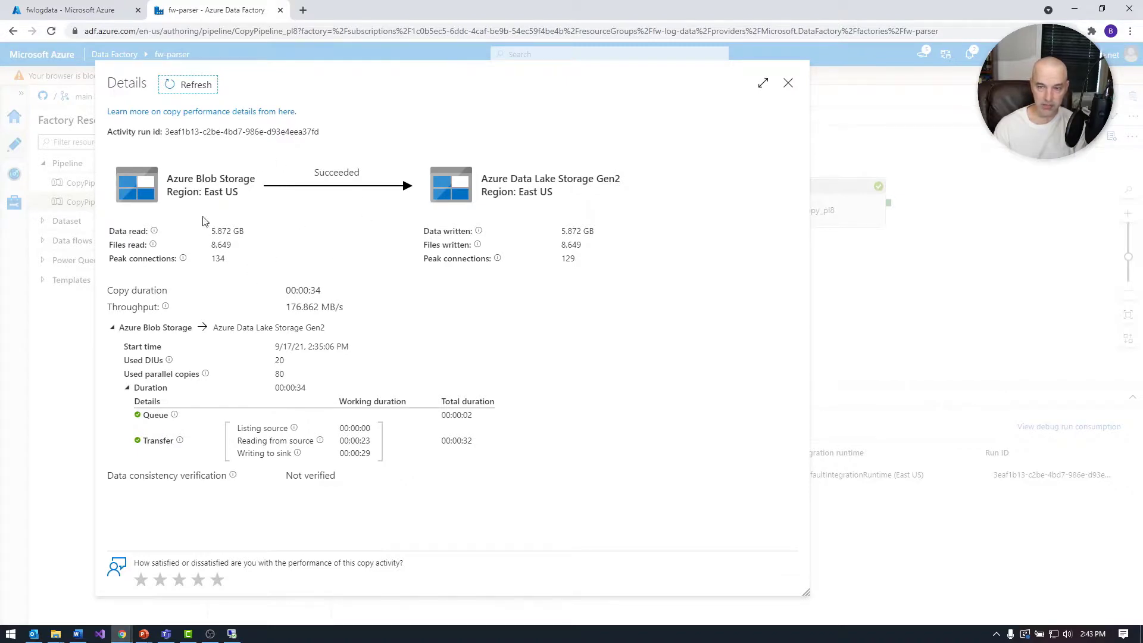
left_click_drag(209, 228, 615, 248)
left_click(605, 250)
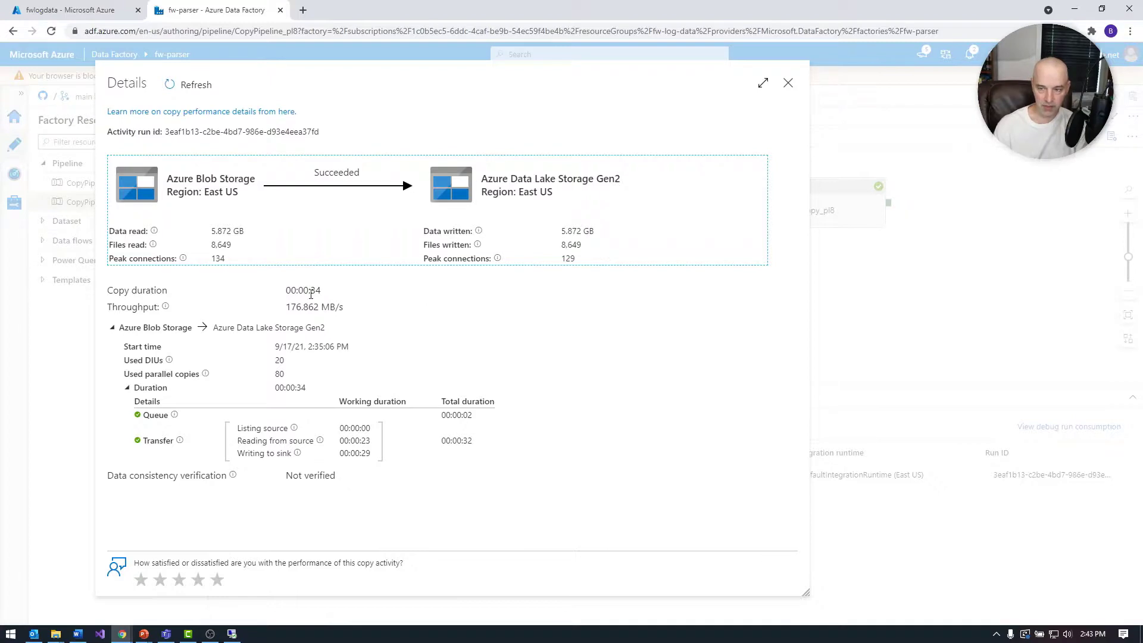
- Examine the throughput, used DIUs and durations in the Copy_pl8 run details, and close the details
left_click_drag(281, 308, 343, 307)
triple_click(344, 310)
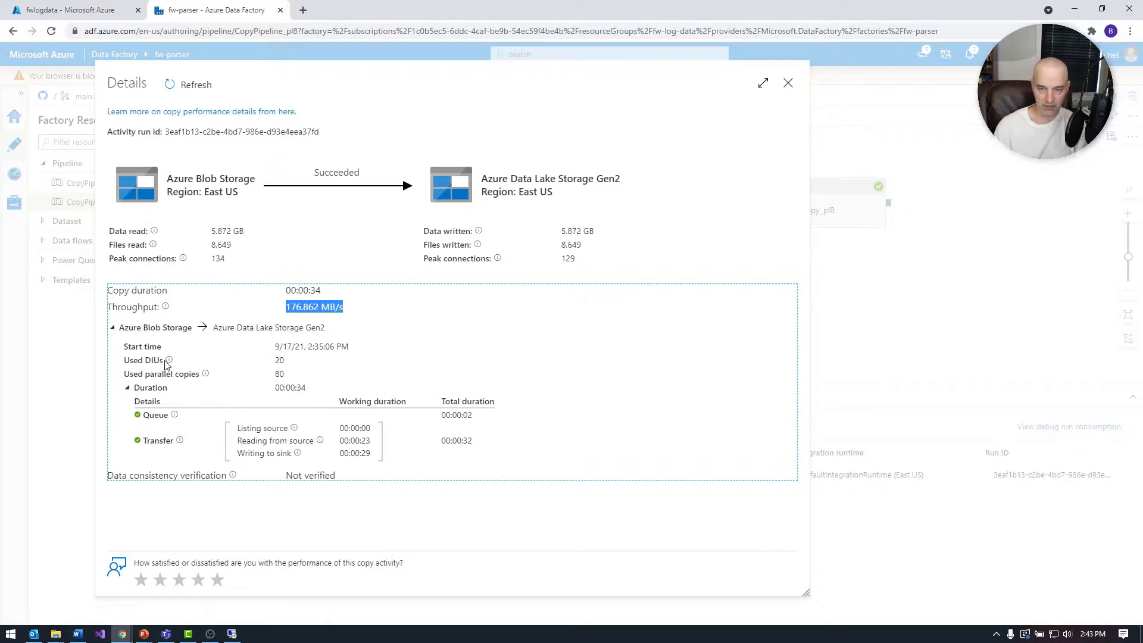
mouse_move(168, 364)
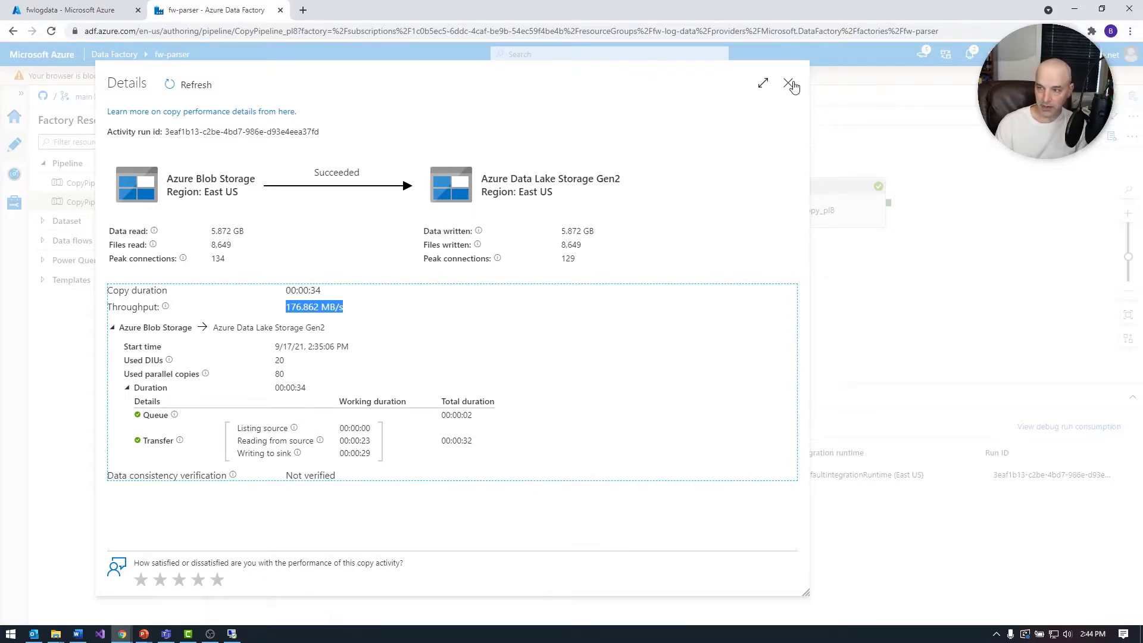
left_click(788, 84)
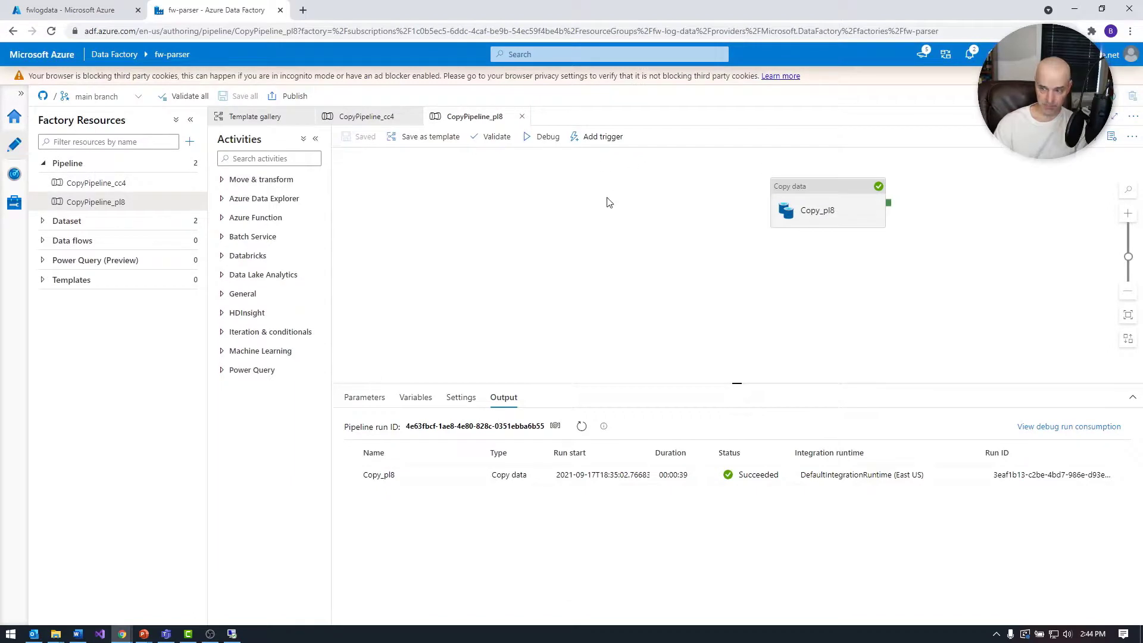
- Check the trigger options, parameters and general settings of the CopyPipeline_pl8 pipeline
left_click(607, 138)
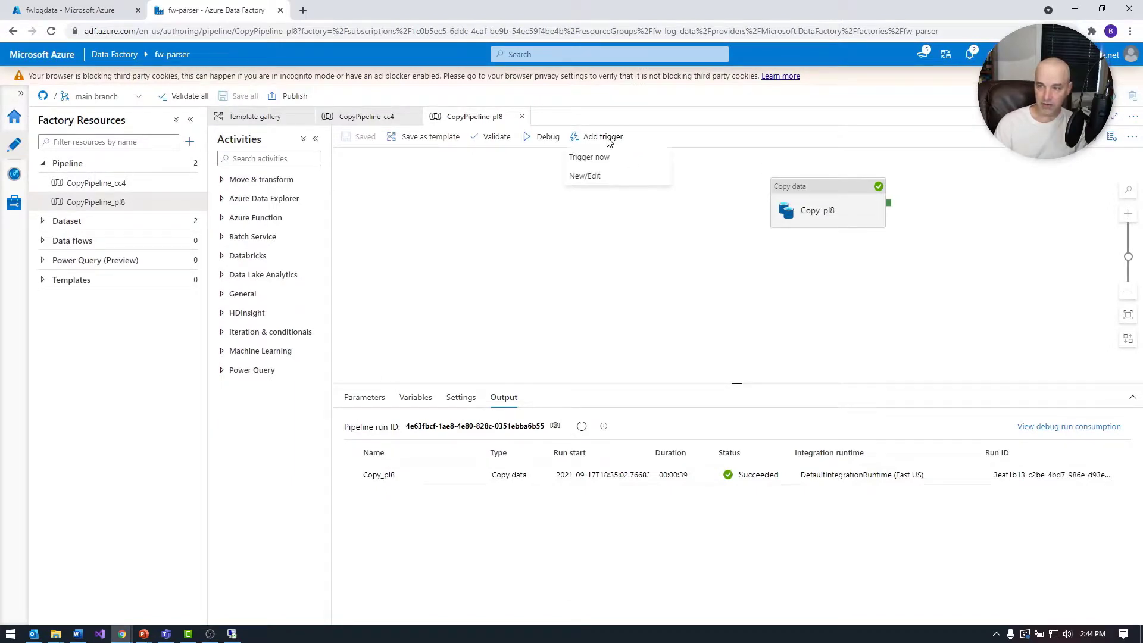
key("Escape")
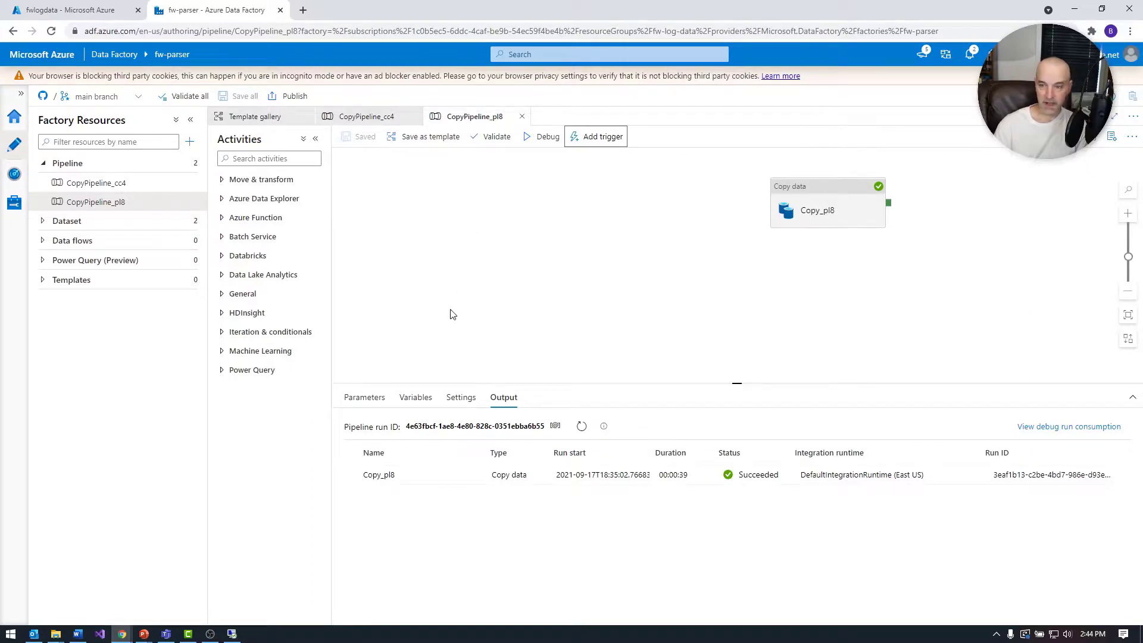
left_click(363, 398)
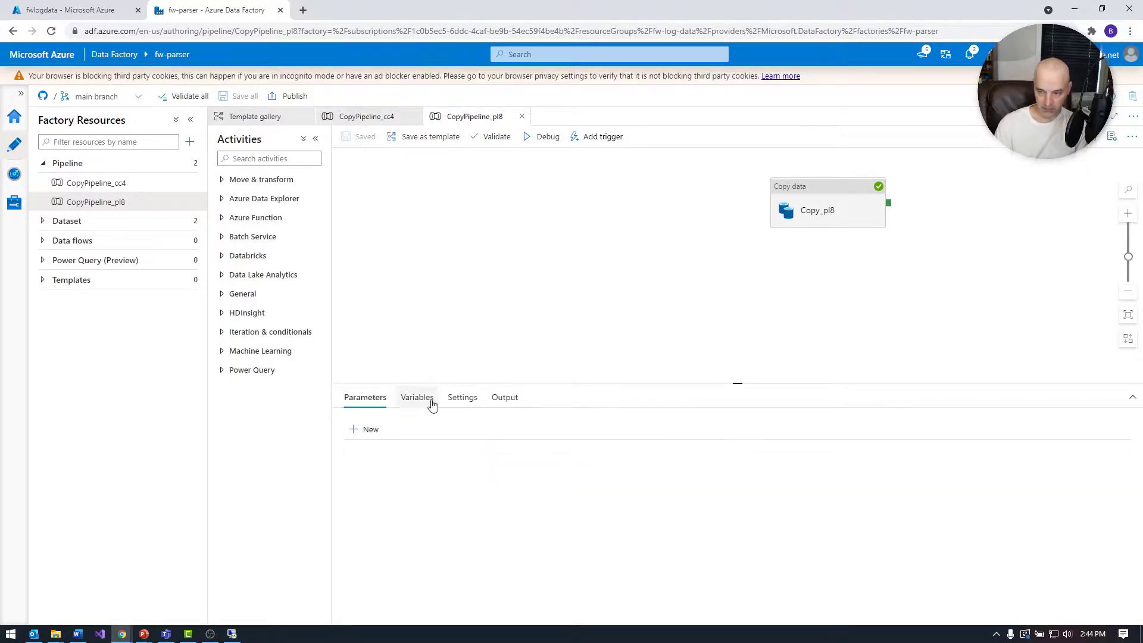
left_click(462, 399)
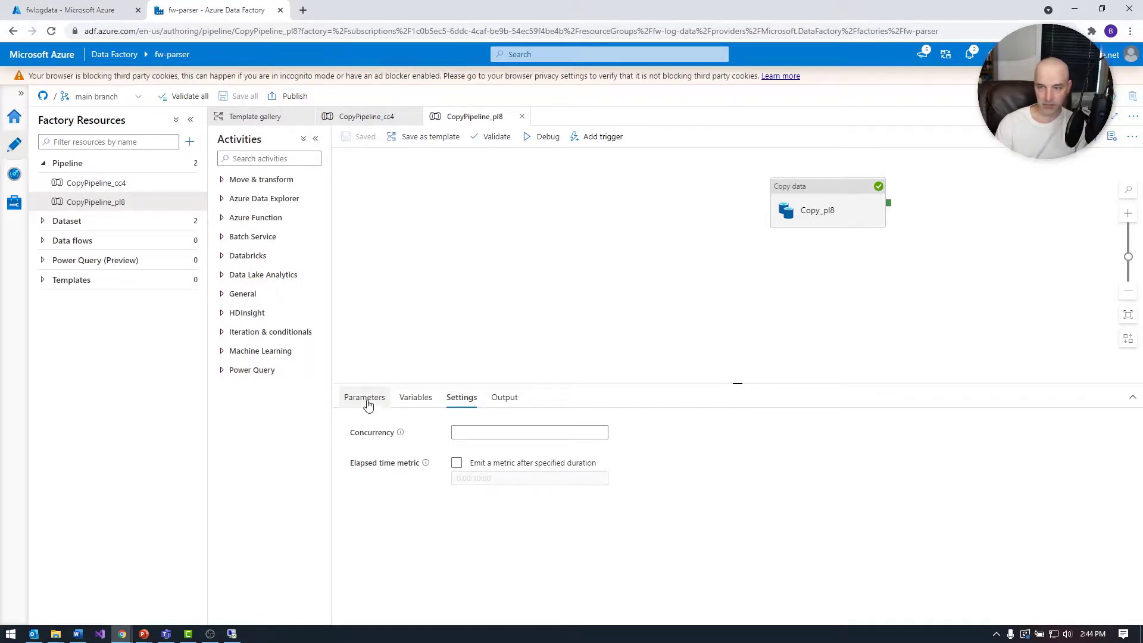
- Enable deleting files after completion in the source settings of the Copy_pl8 activity
left_click(813, 215)
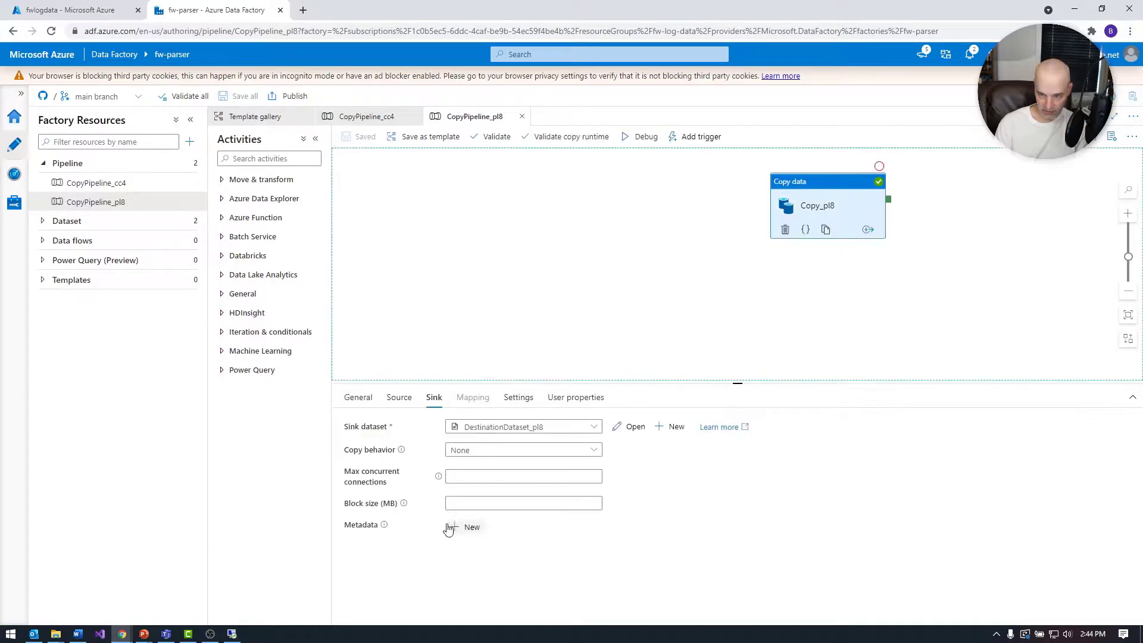
left_click(358, 398)
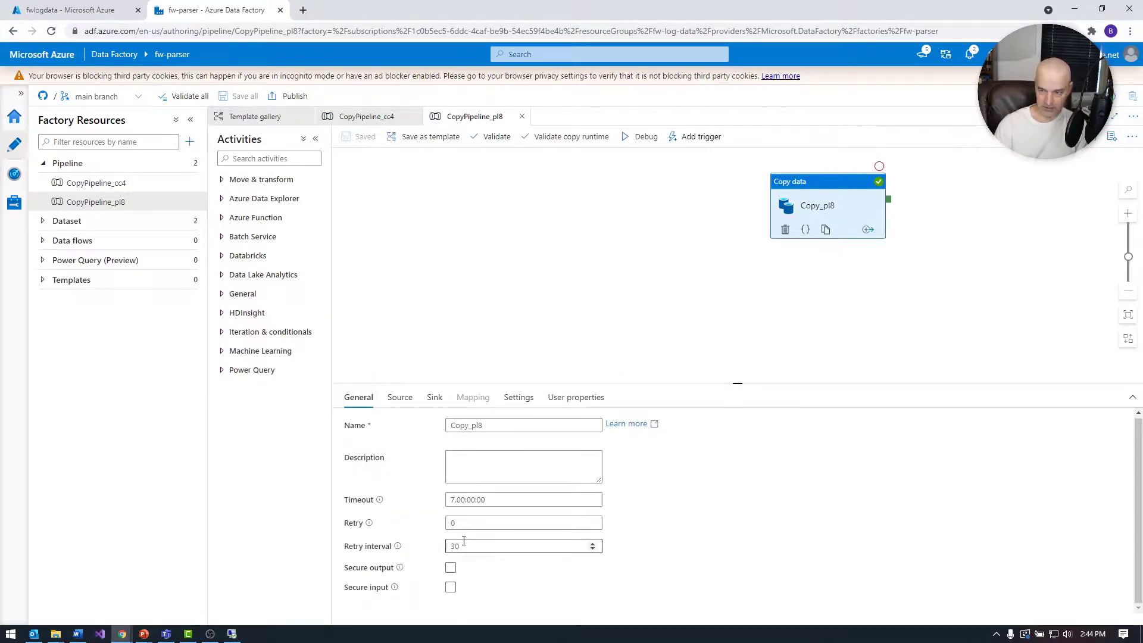
left_click(399, 397)
left_click(451, 569)
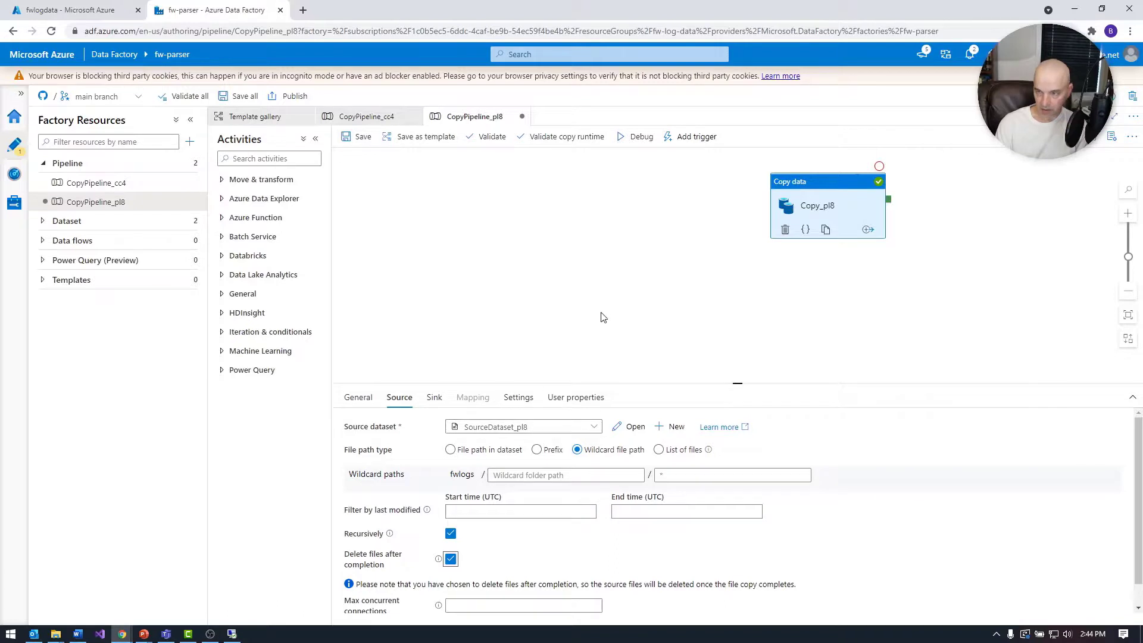
left_click(691, 136)
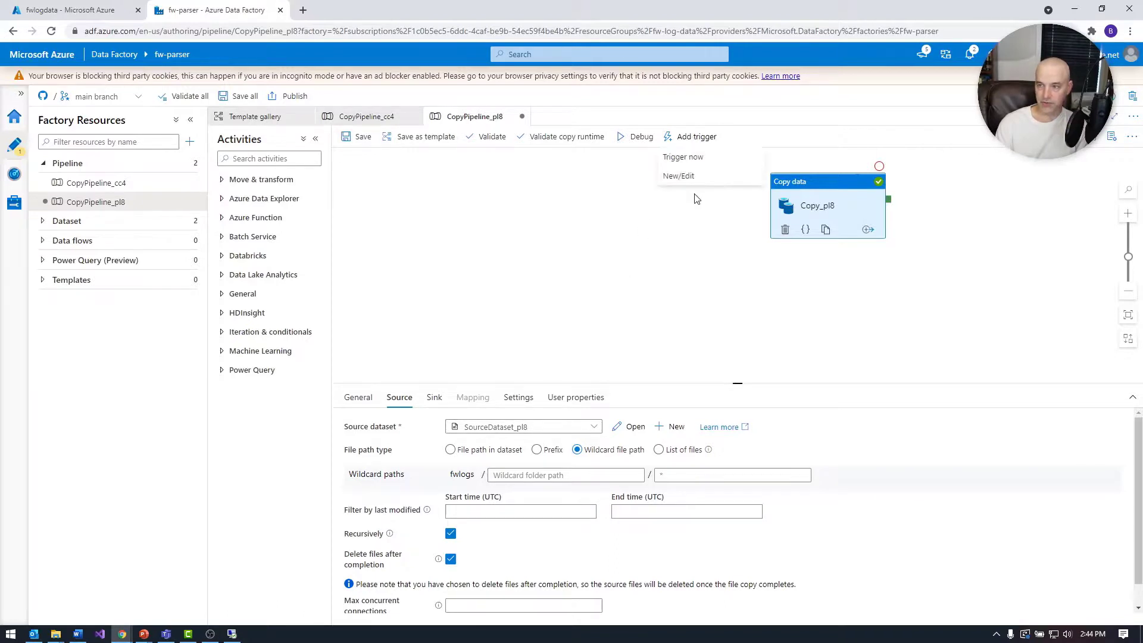
left_click(696, 160)
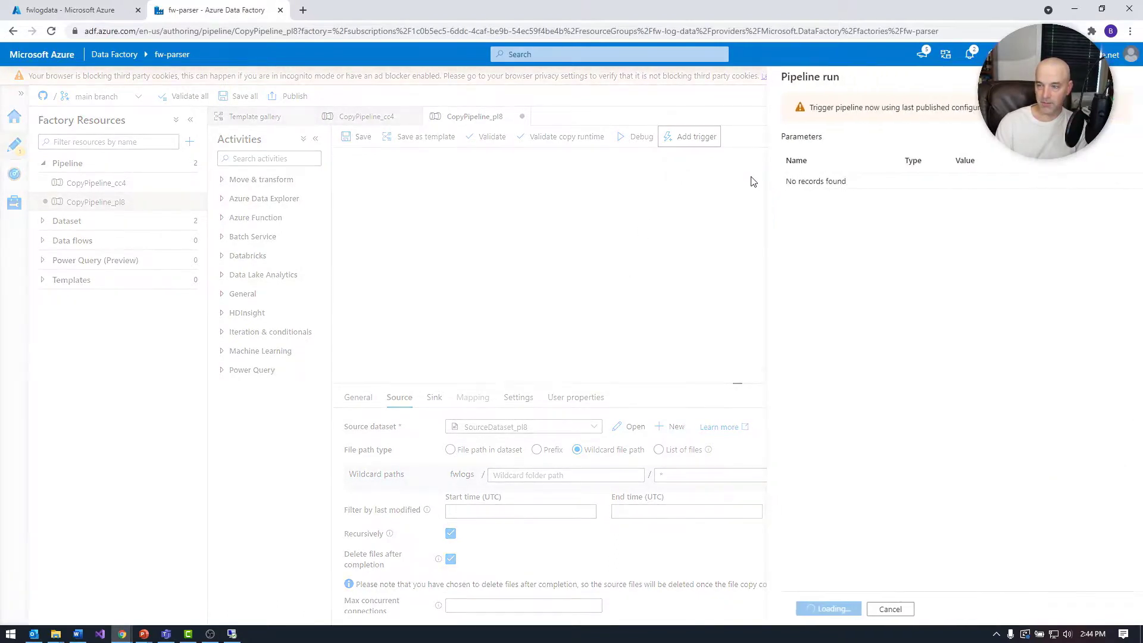
left_click(872, 611)
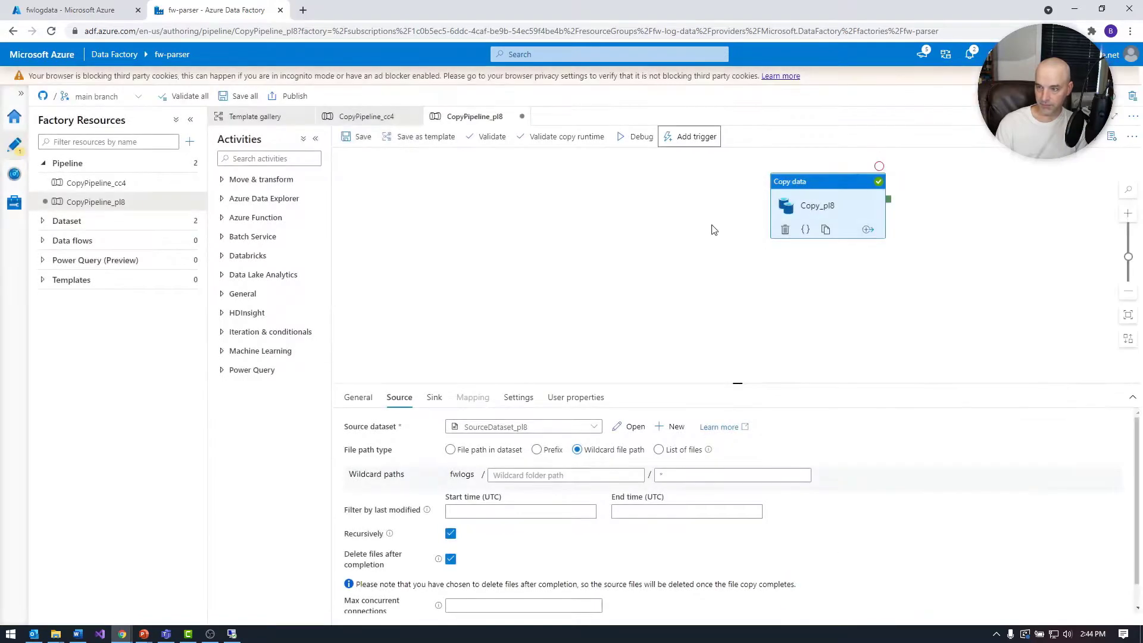
- Start a new schedule trigger for the CopyPipeline_pl8 pipeline with a recurrence of every 5 minutes
left_click(690, 137)
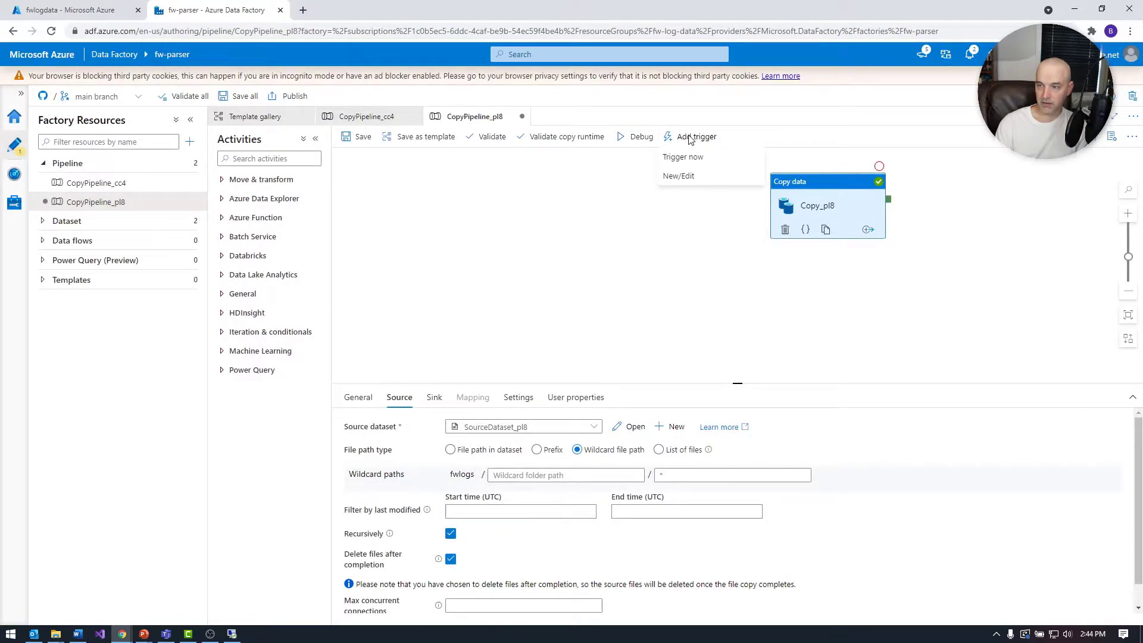
left_click(690, 178)
left_click(820, 105)
left_click(807, 142)
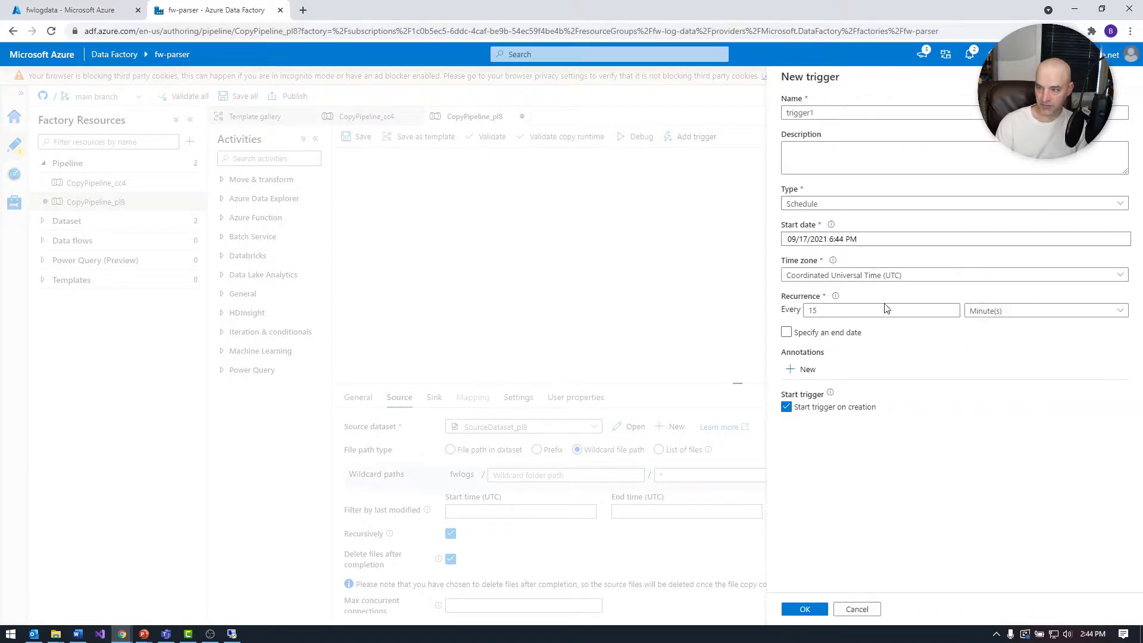
left_click_drag(940, 312, 781, 307)
type("56")
key("BackSpace")
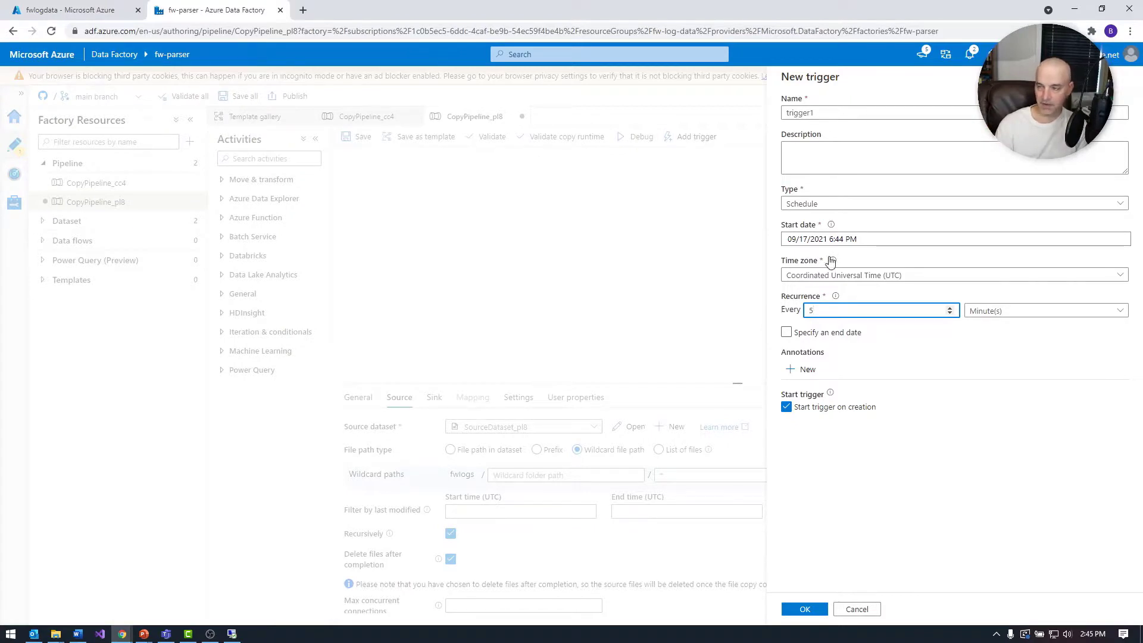
- Set the new trigger's recurrence to every 1 hour, save the trigger and dismiss the notification
left_click_drag(907, 312, 799, 316)
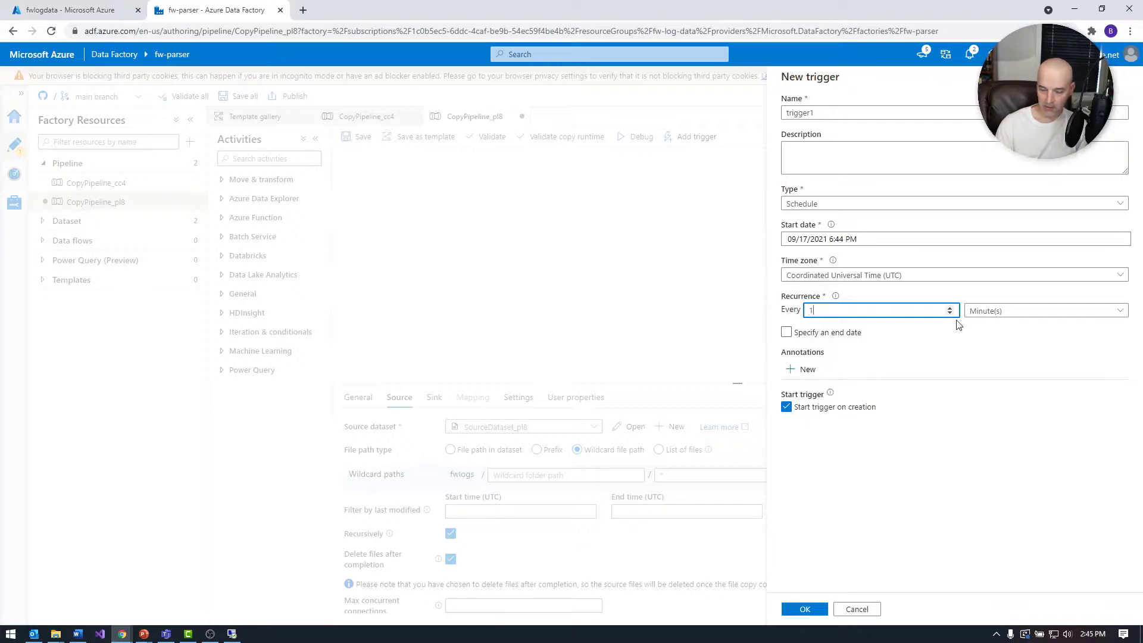
left_click(1023, 314)
left_click(1026, 367)
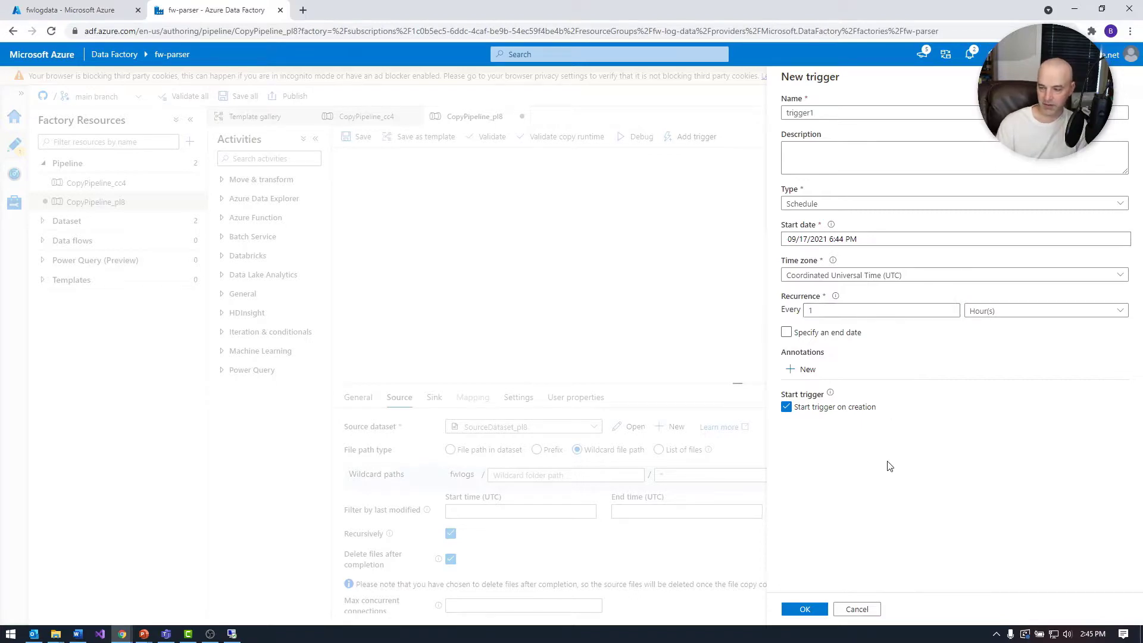
left_click(804, 609)
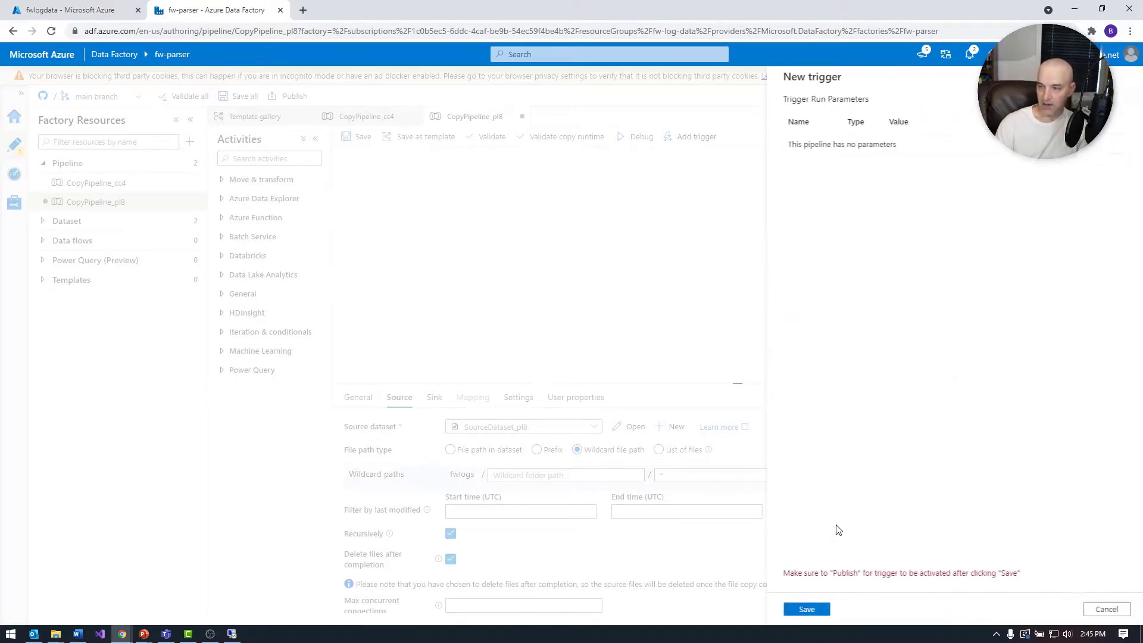
left_click(799, 613)
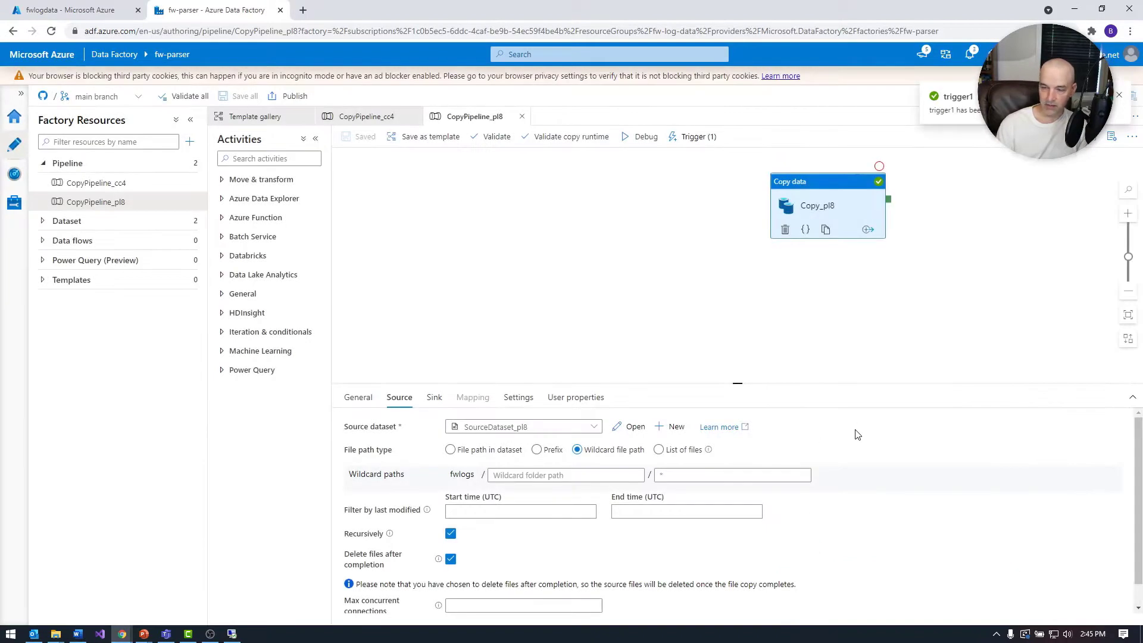
left_click(1121, 97)
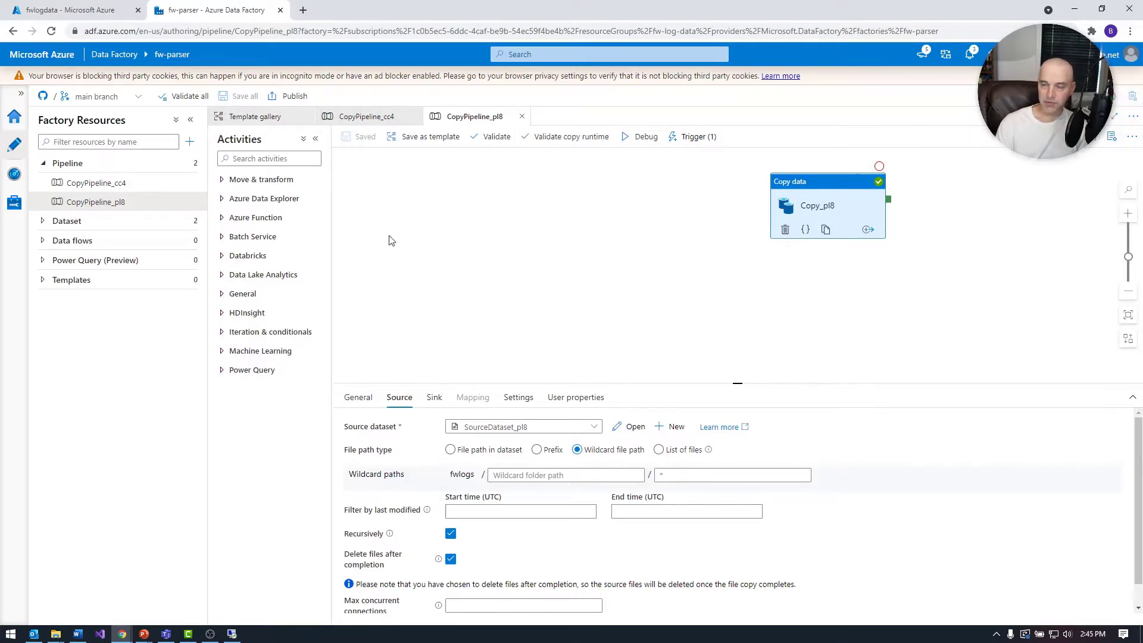
- Try to publish the factory changes, and close the validation output
left_click(292, 96)
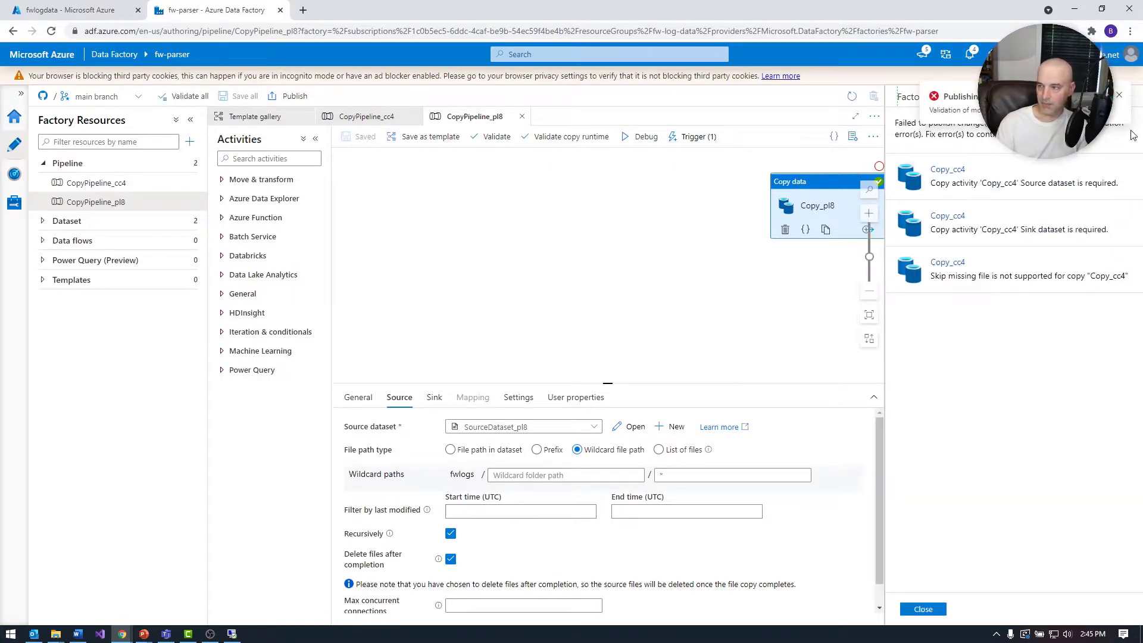
left_click(1119, 95)
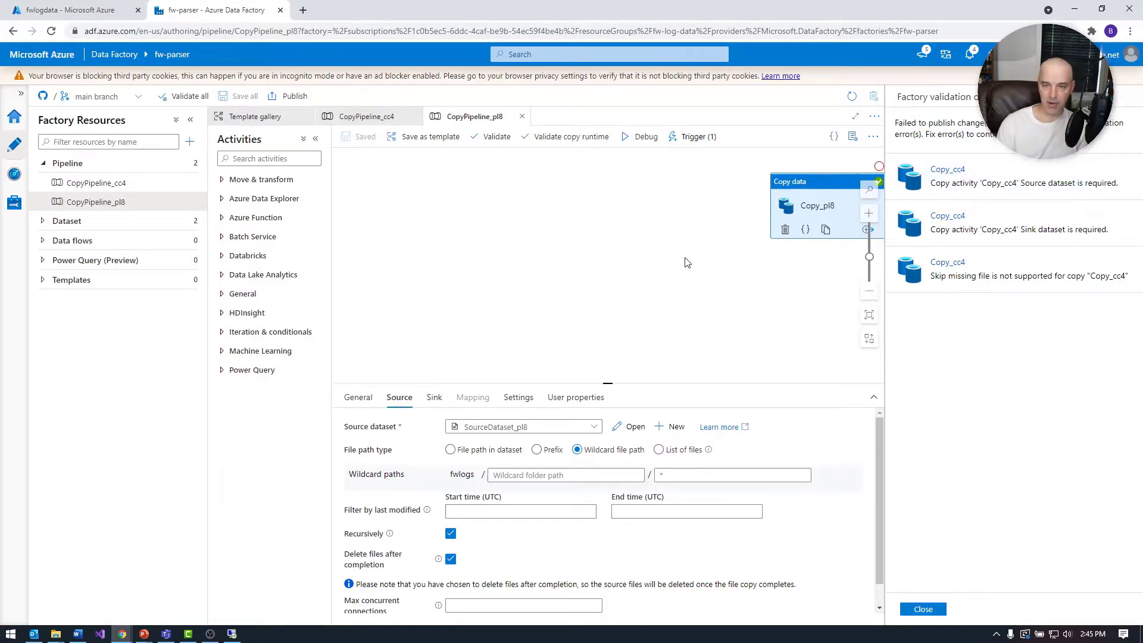
left_click(921, 609)
- Delete the CopyPipeline_cc4 pipeline and publish the pending factory changes
left_click(92, 183)
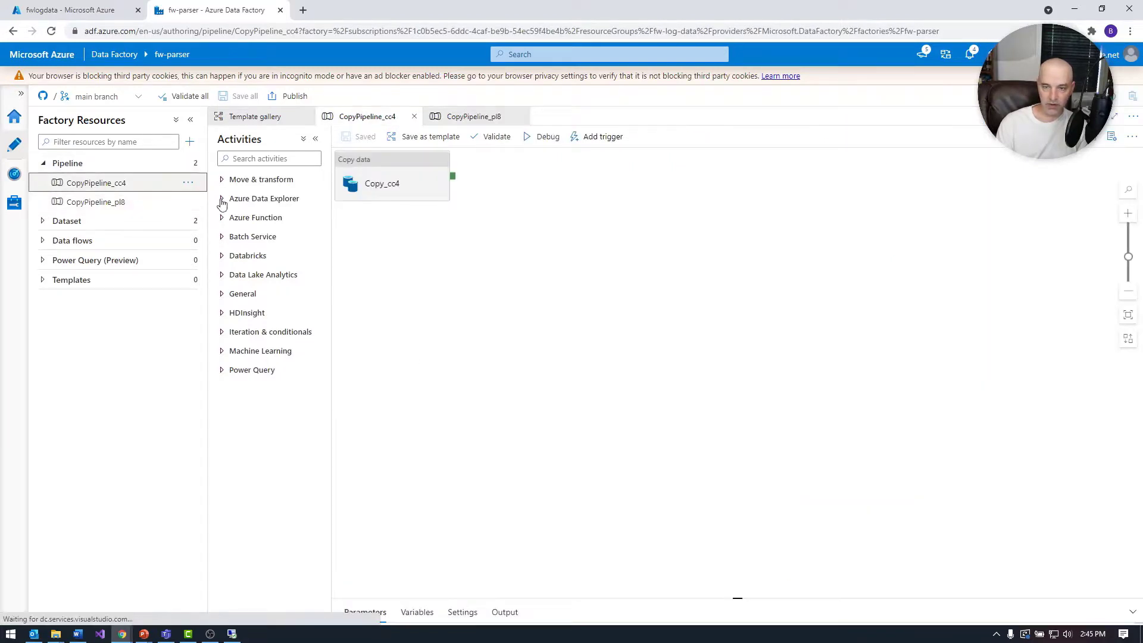
left_click(390, 189)
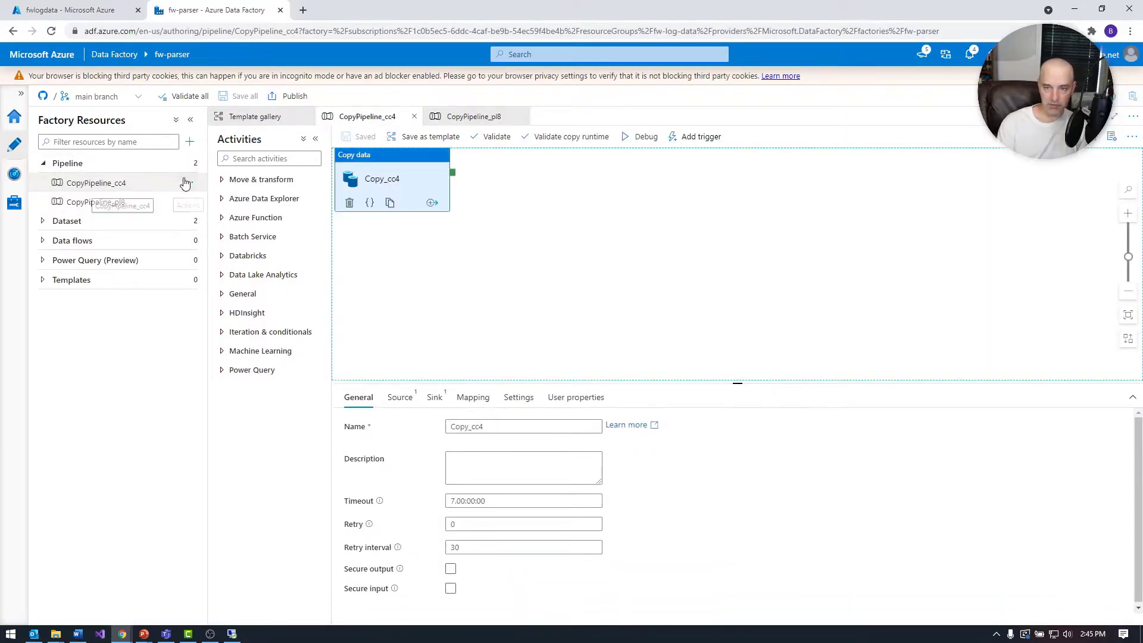
left_click(190, 183)
left_click(225, 314)
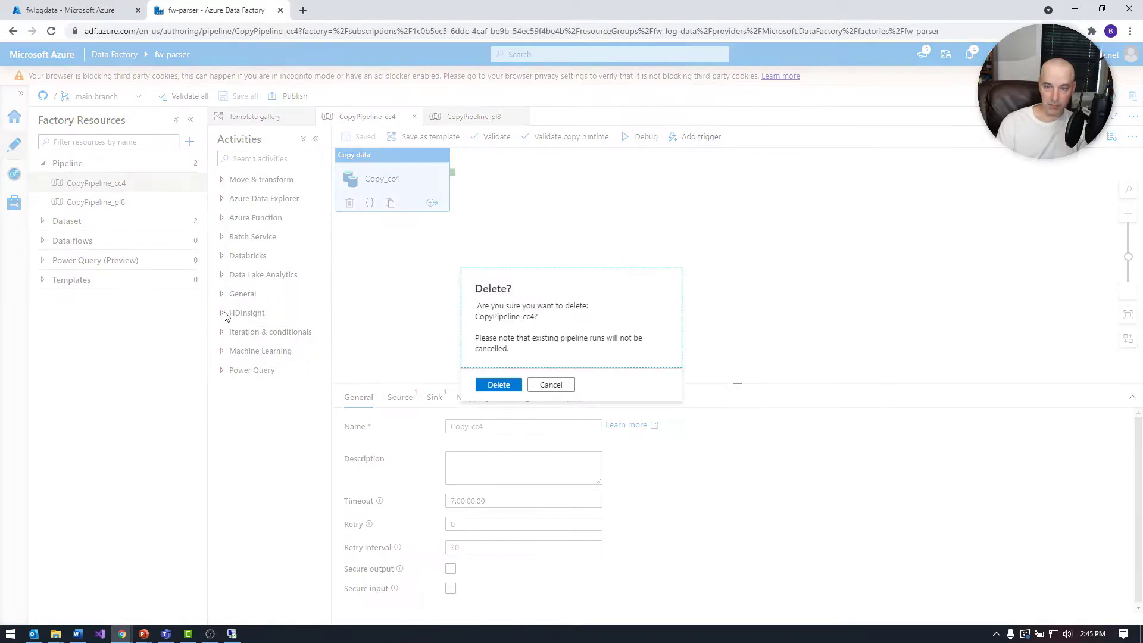
left_click(492, 386)
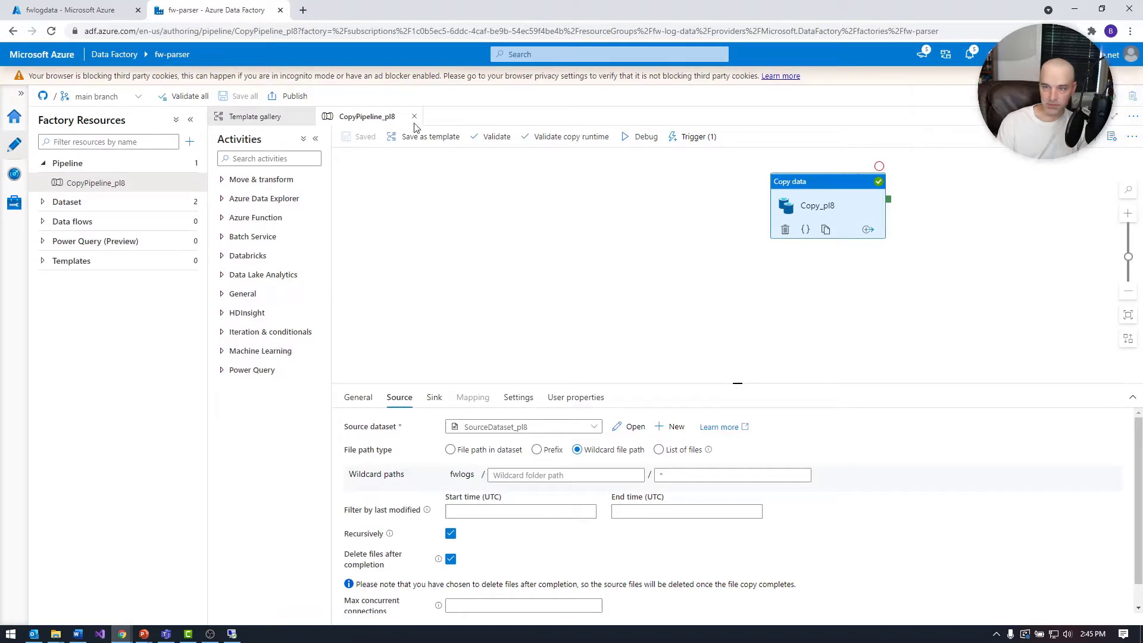
left_click(297, 97)
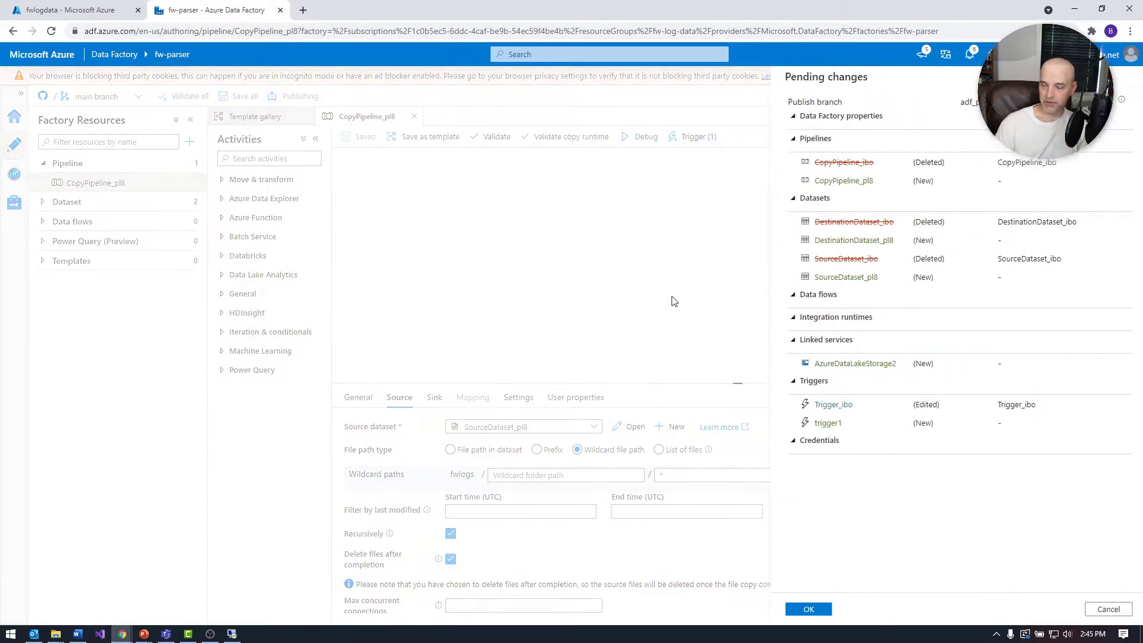
left_click(815, 606)
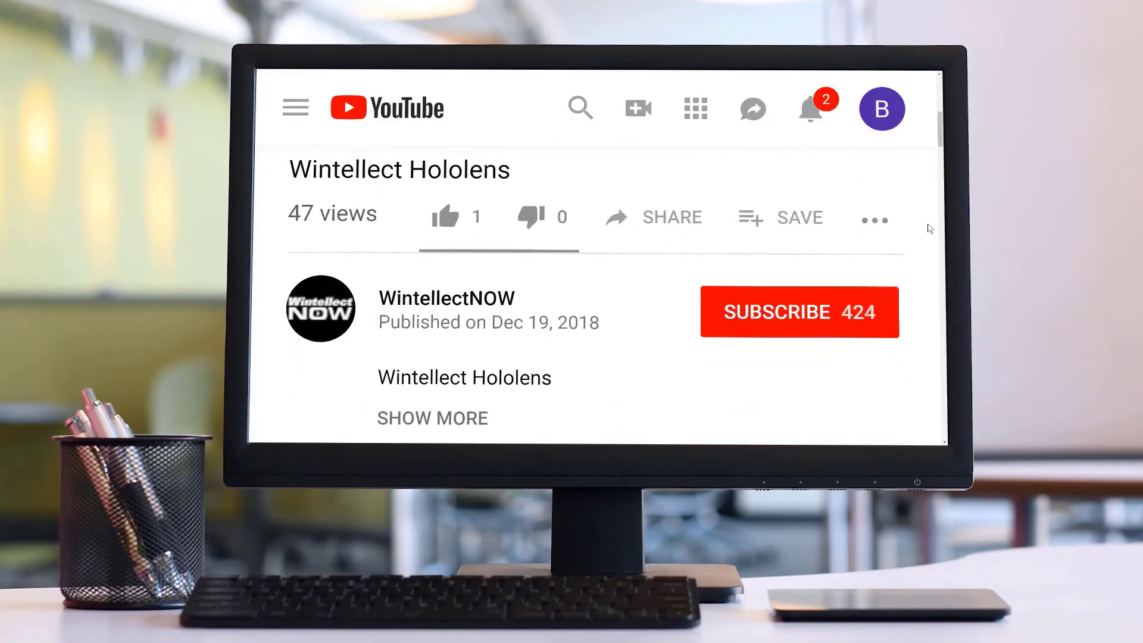
left_click(831, 305)
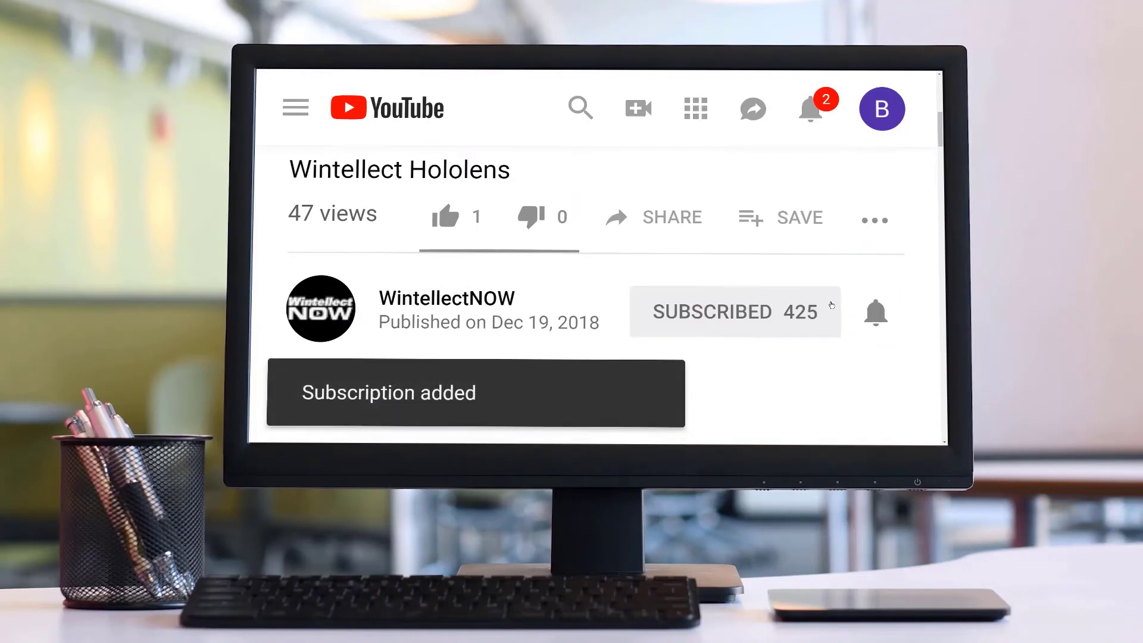
left_click(869, 311)
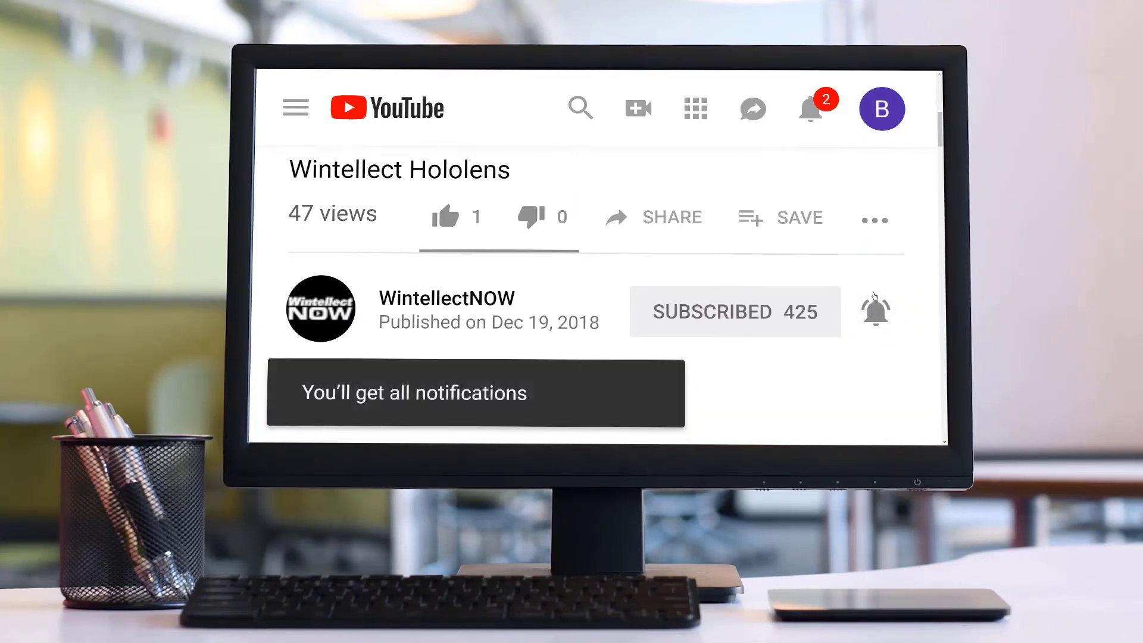